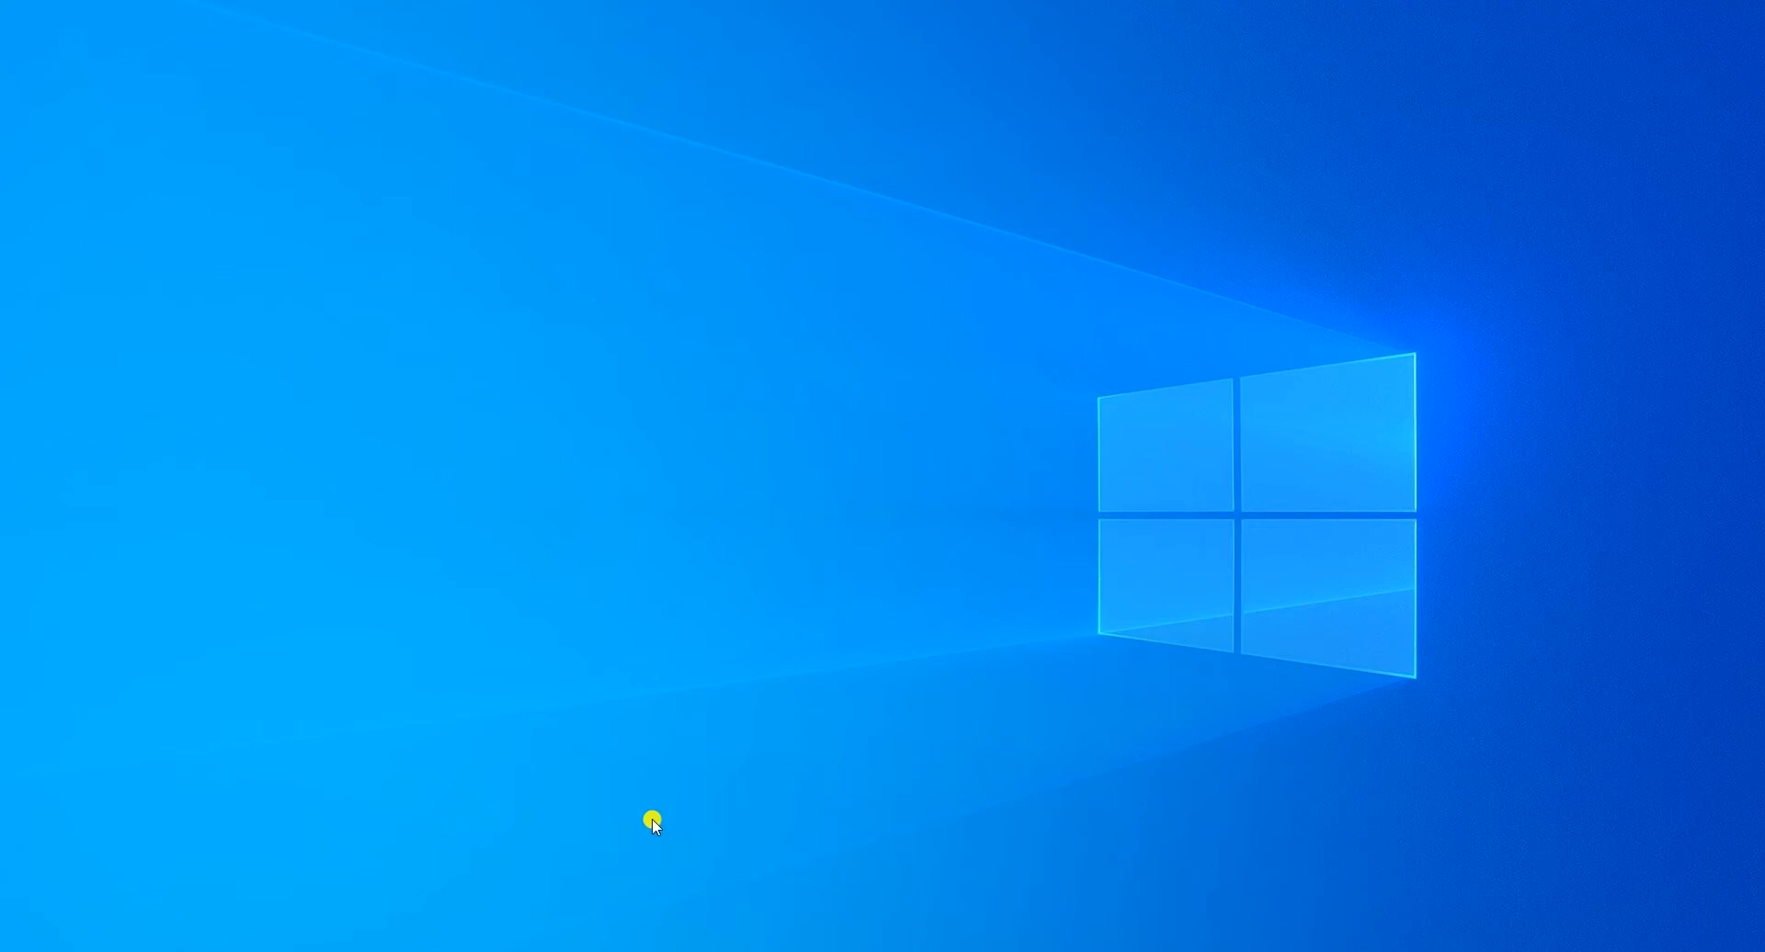
# - Bring up the JEUDI NA folder and look over the names of its VOICES MP3 files
pyautogui.click(461, 951)
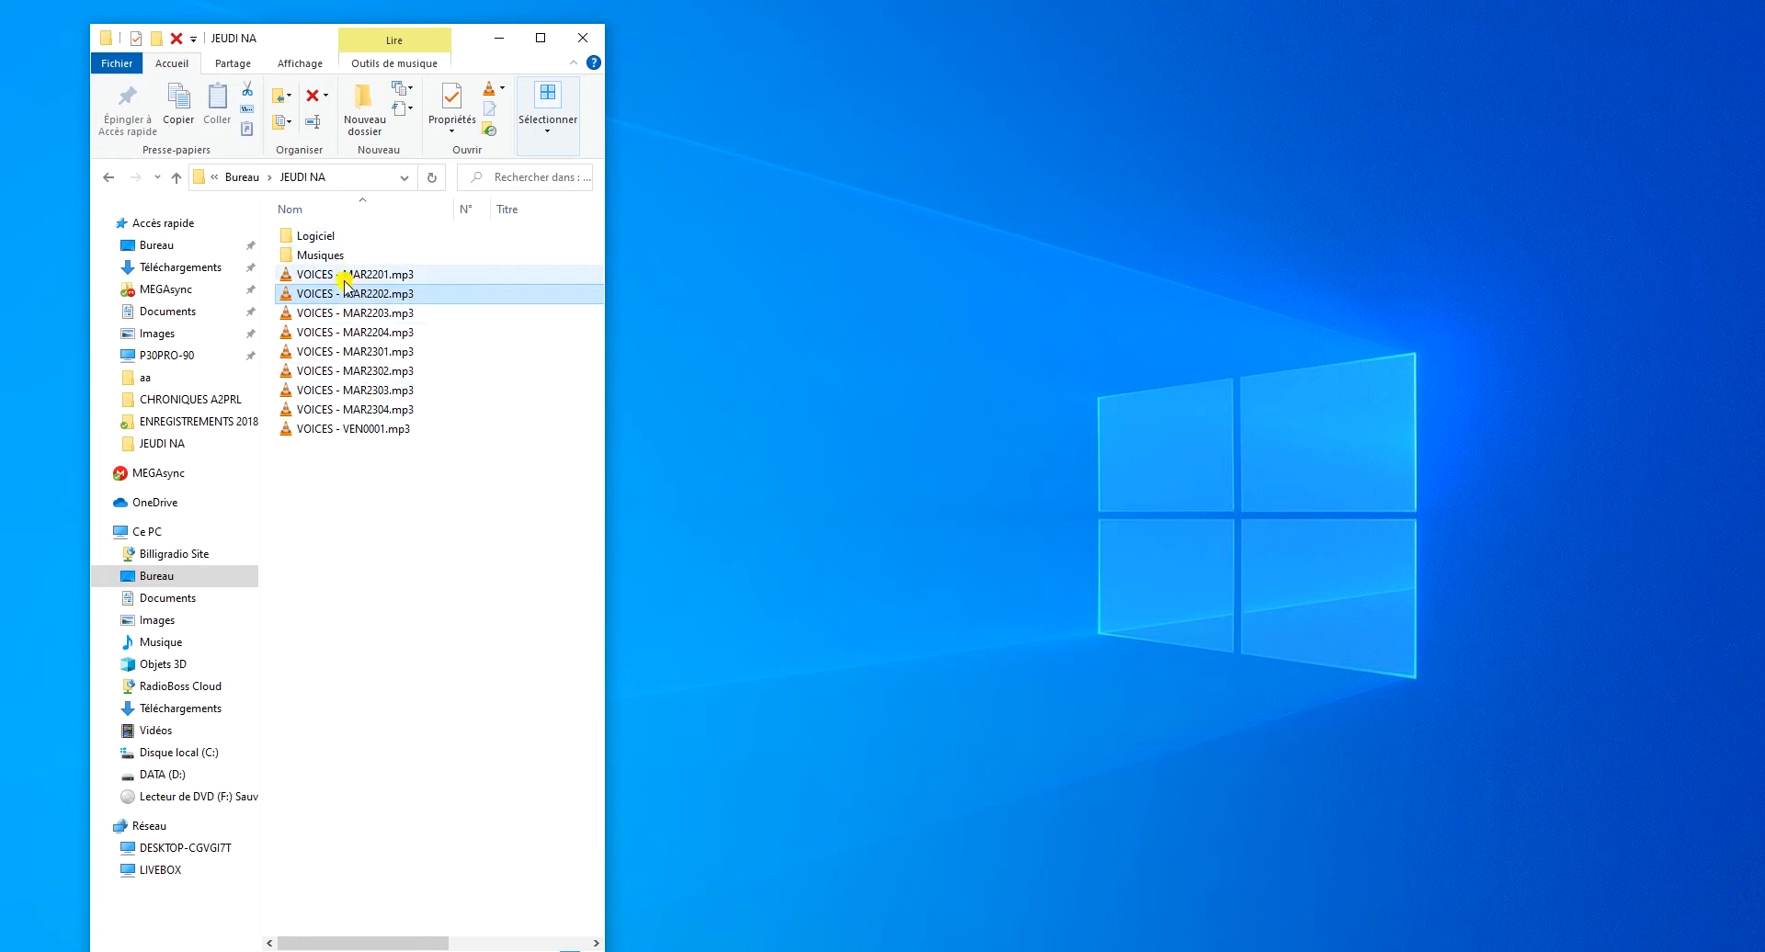
pyautogui.moveTo(352, 279)
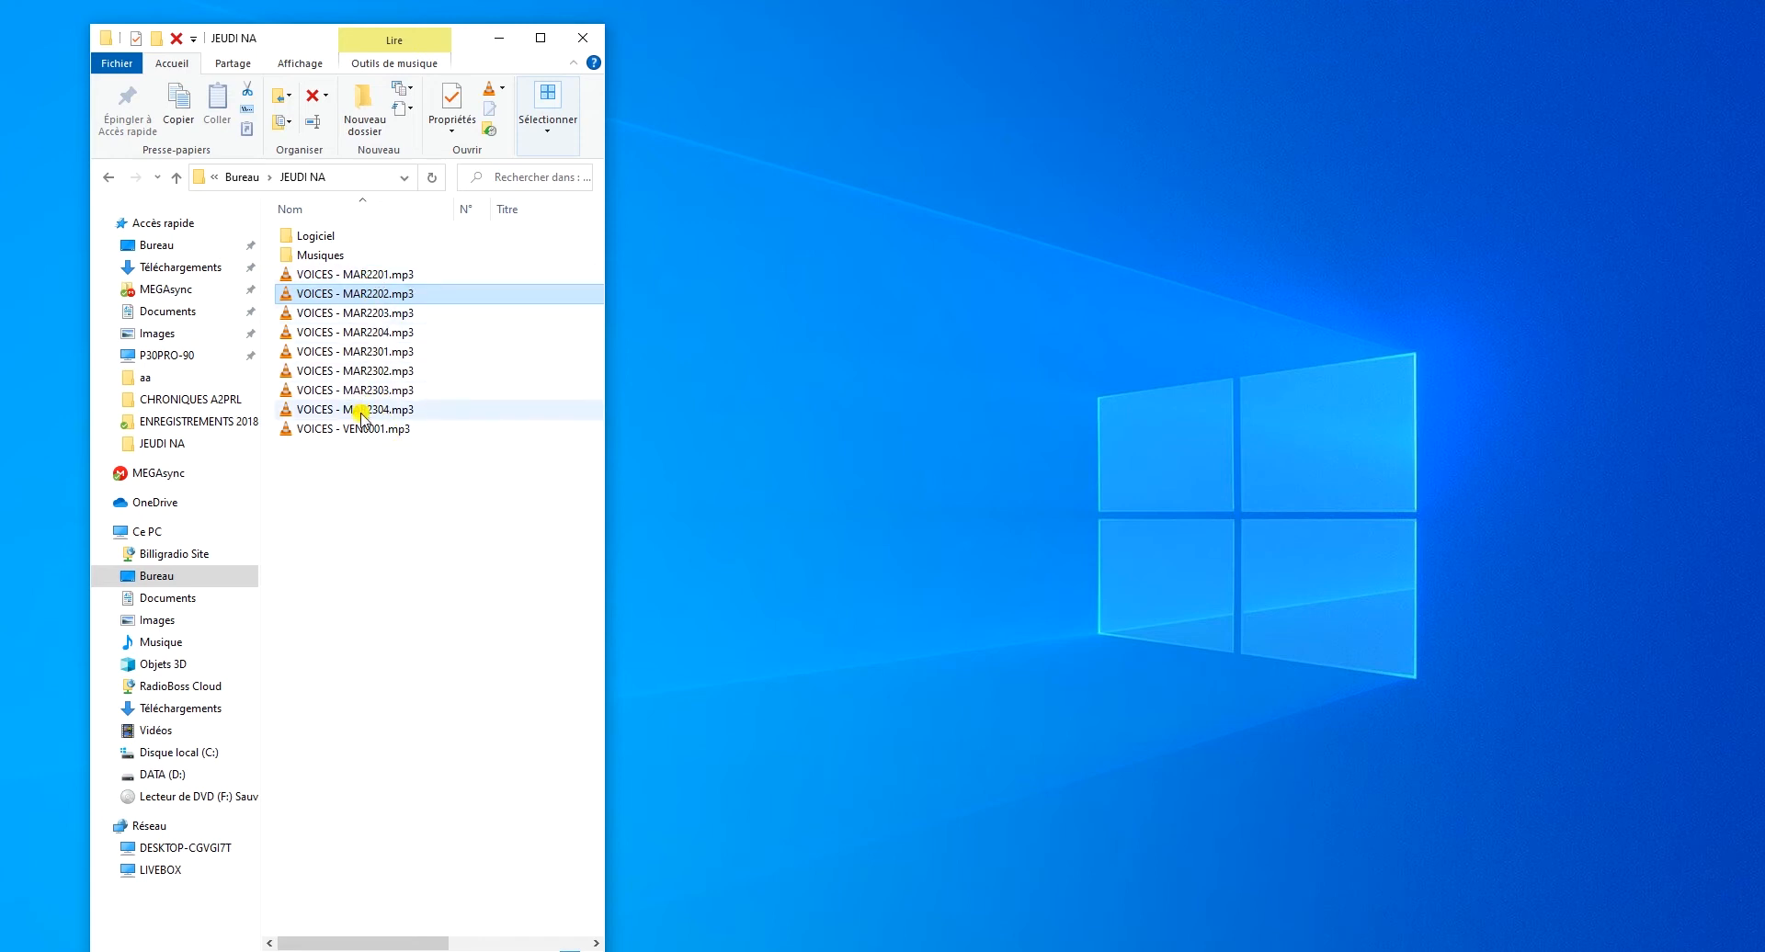
pyautogui.moveTo(366, 415)
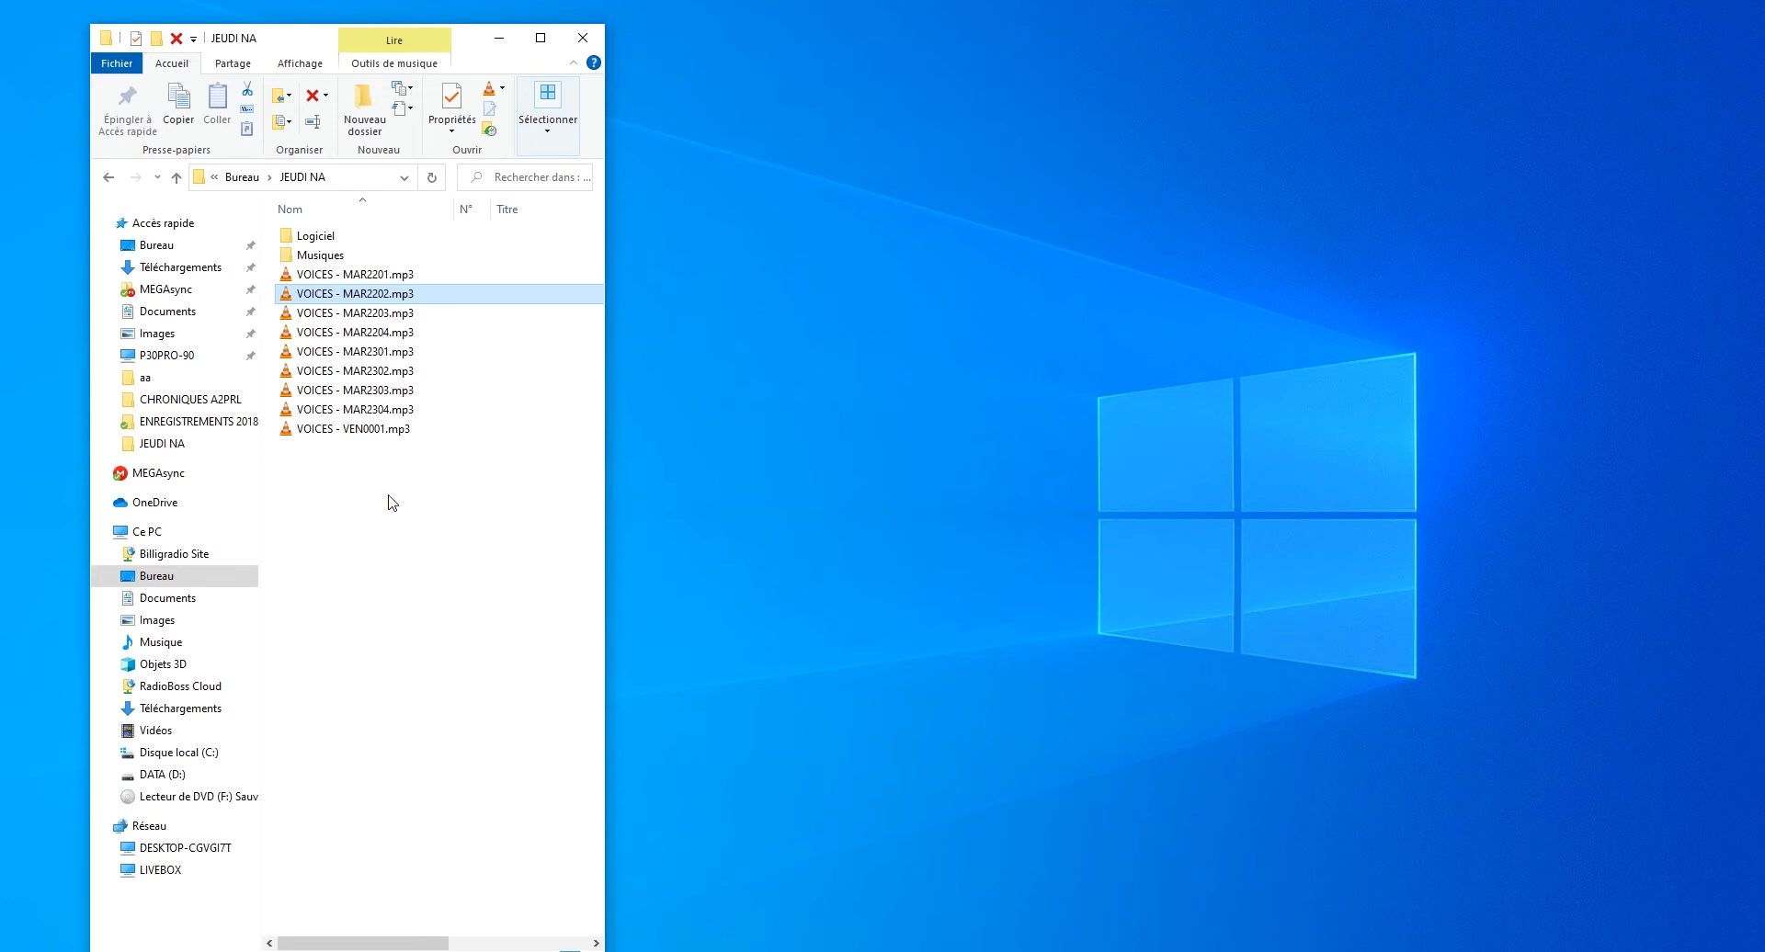
# - Create a new text document in the JEUDI NA folder, name it aa.bat, and accept the extension change
pyautogui.rightClick(389, 499)
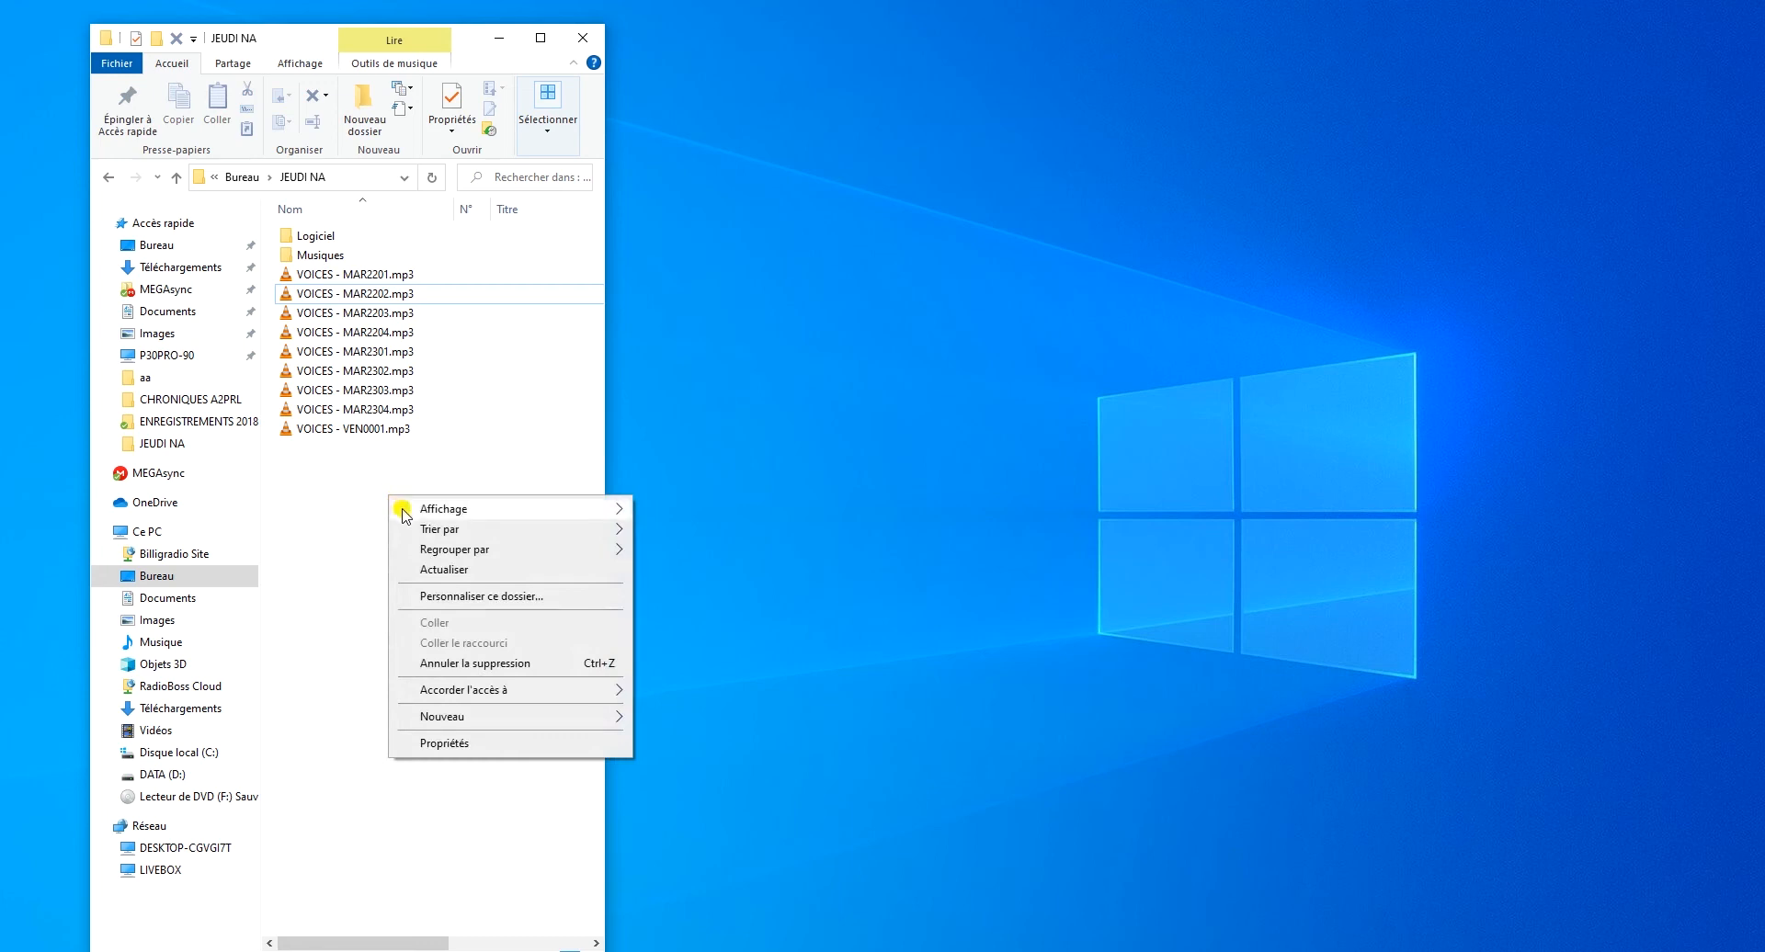
pyautogui.moveTo(442, 724)
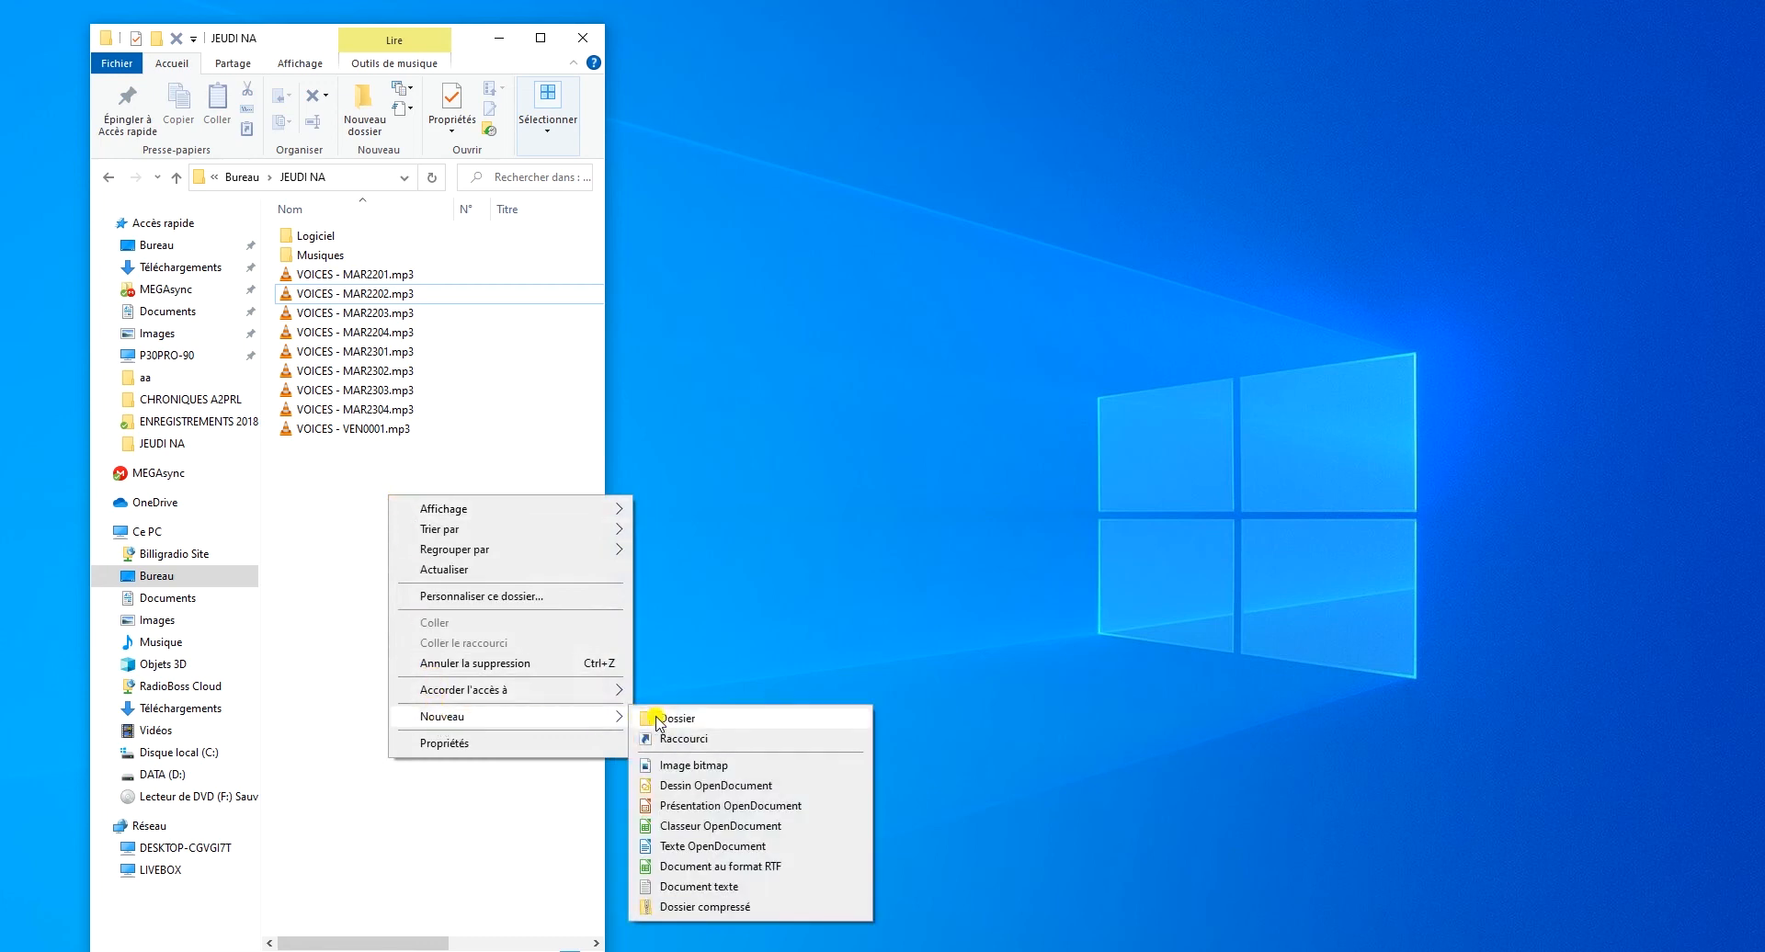
pyautogui.click(693, 887)
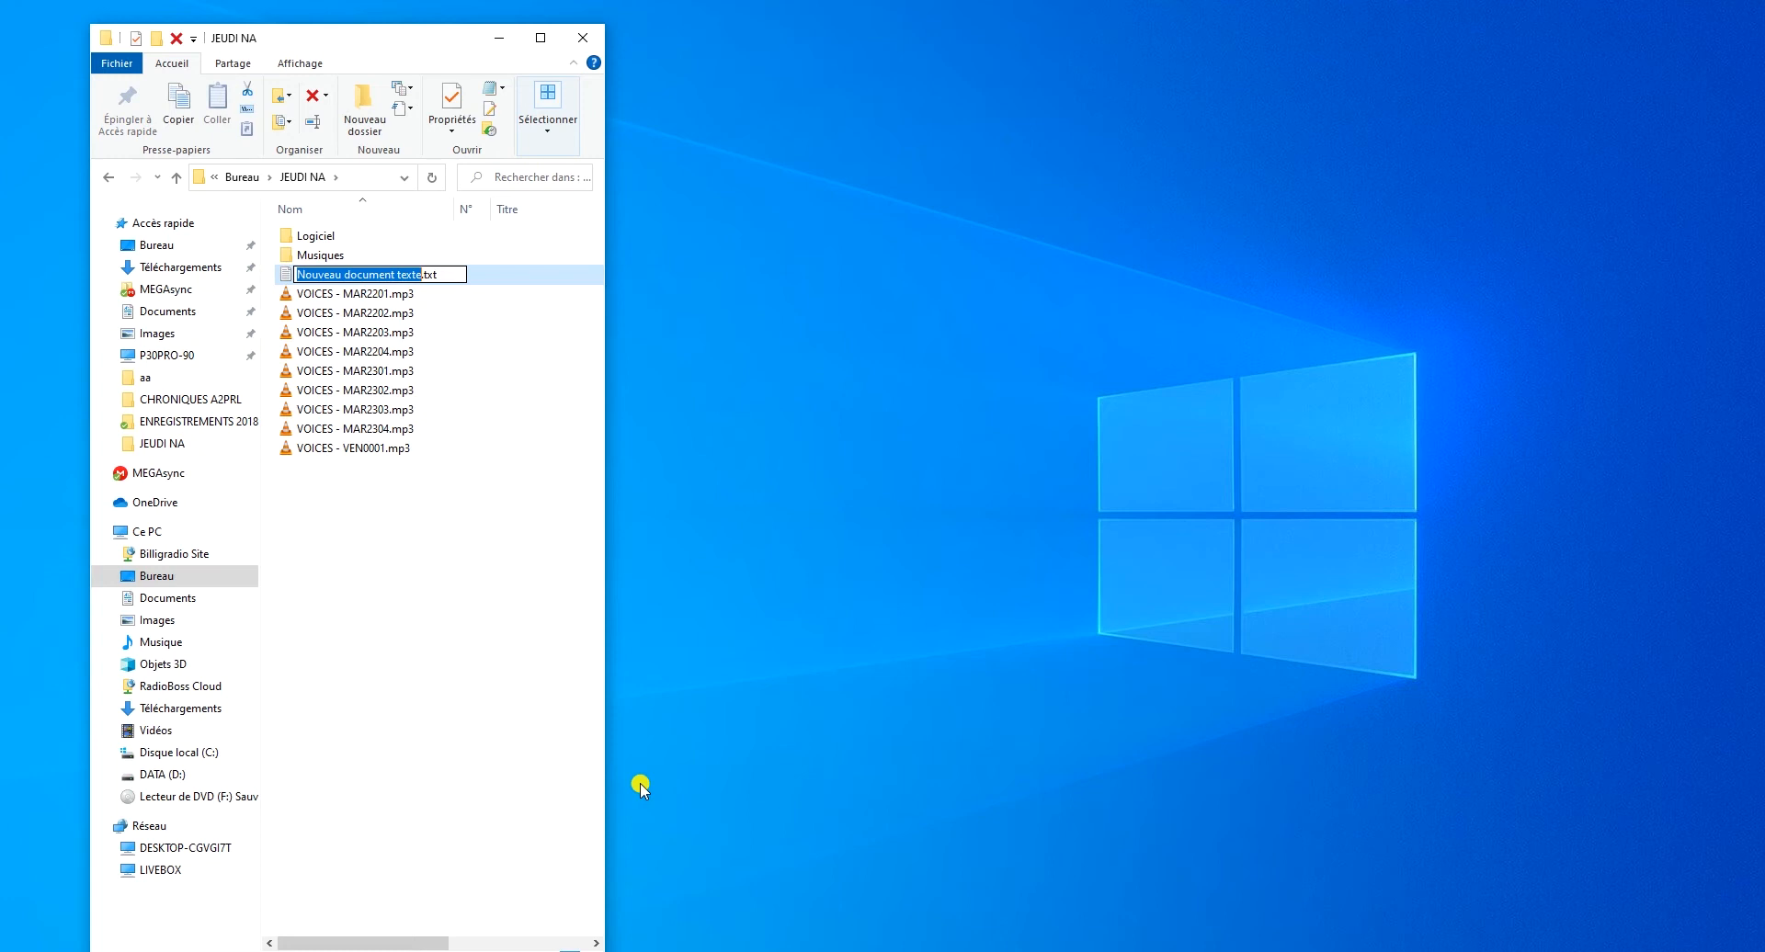
pyautogui.write('aa')
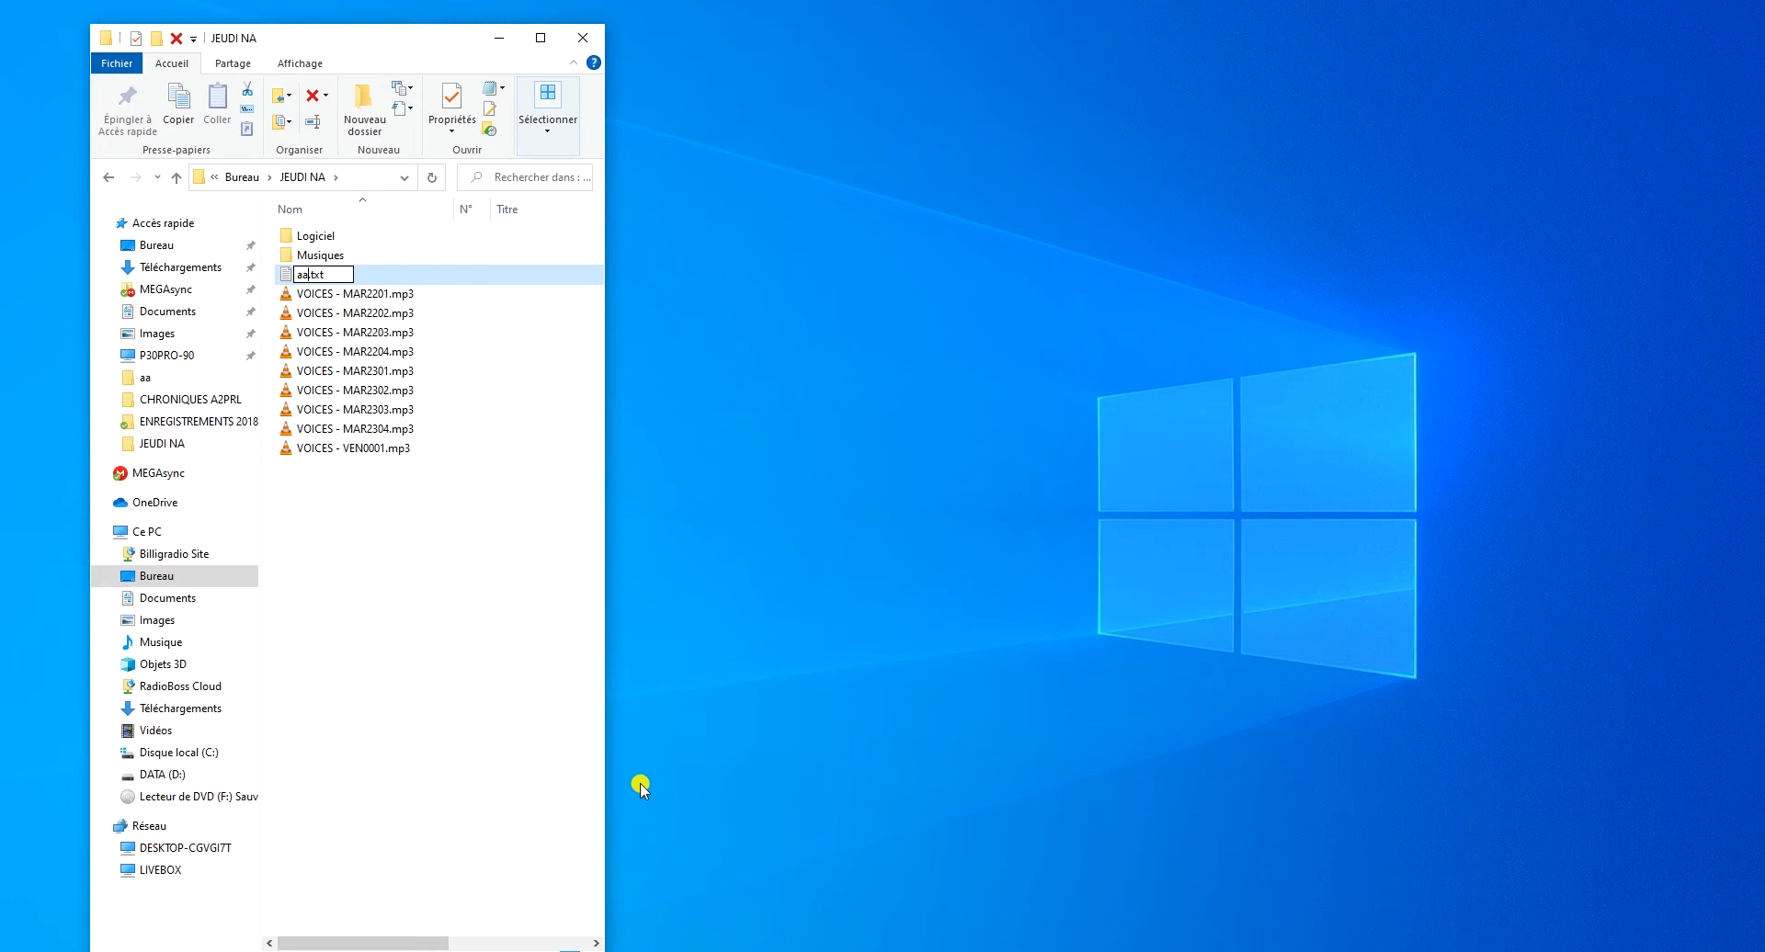
pyautogui.press('Delete')
pyautogui.press('Delete')
pyautogui.press('Delete')
pyautogui.press('Delete')
pyautogui.write('t')
pyautogui.press('BackSpace')
pyautogui.write('.bat')
pyautogui.press('Return')
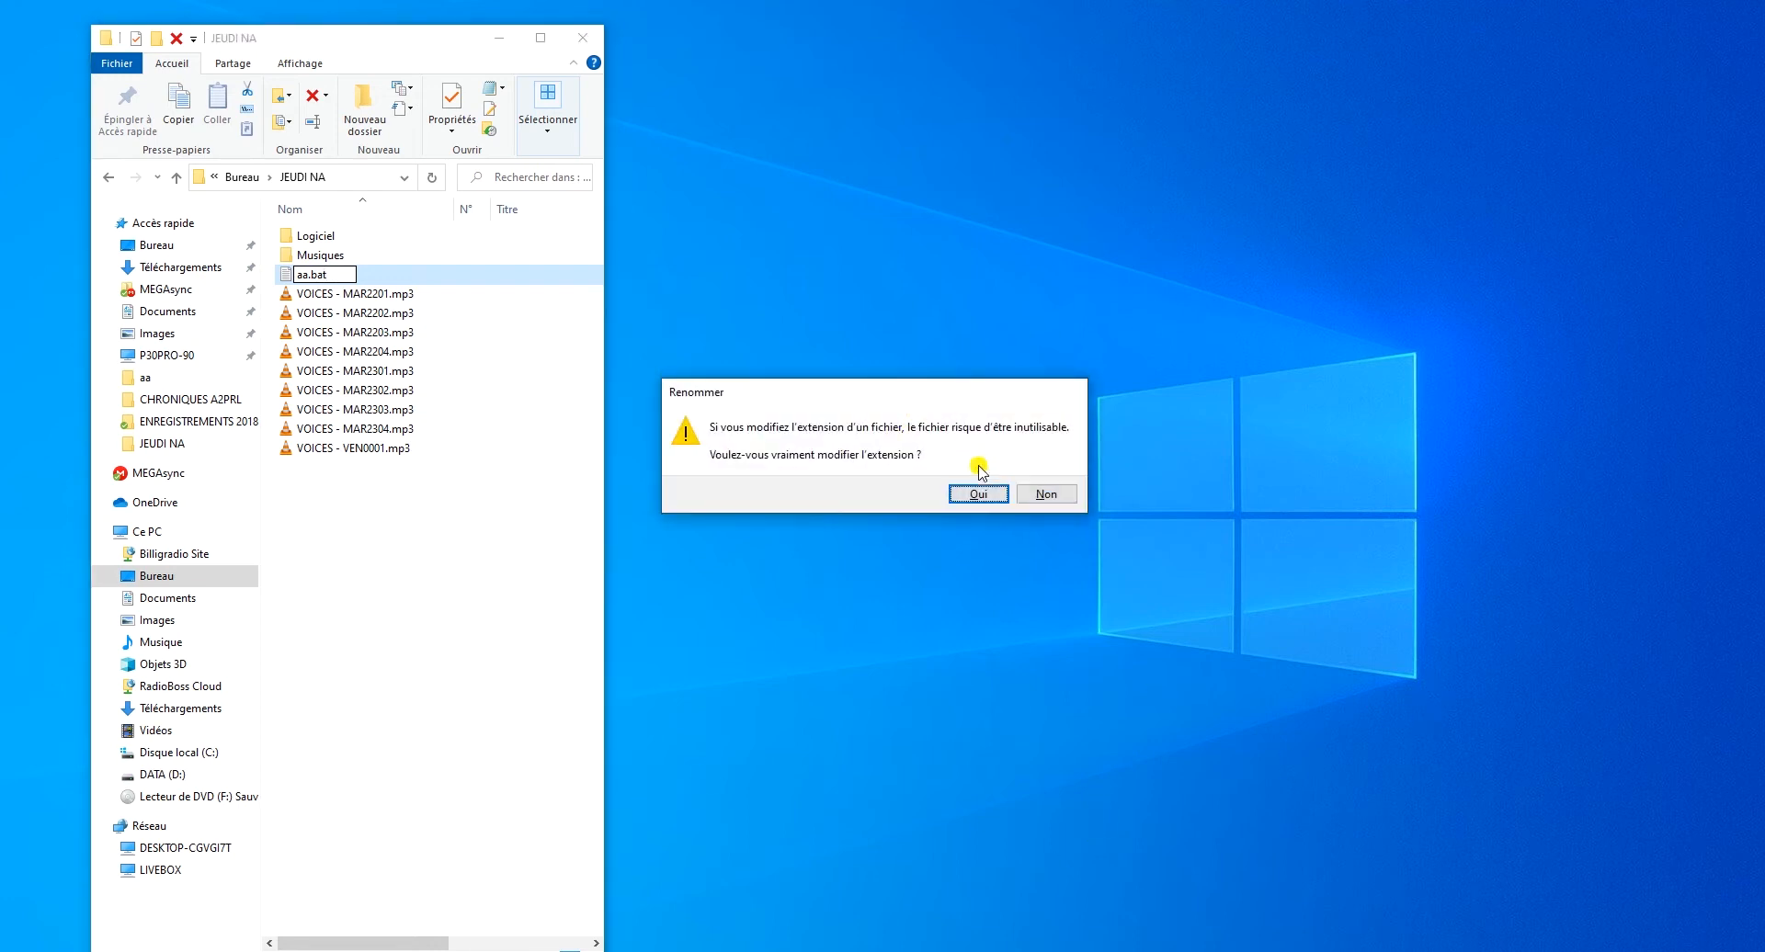
pyautogui.click(972, 496)
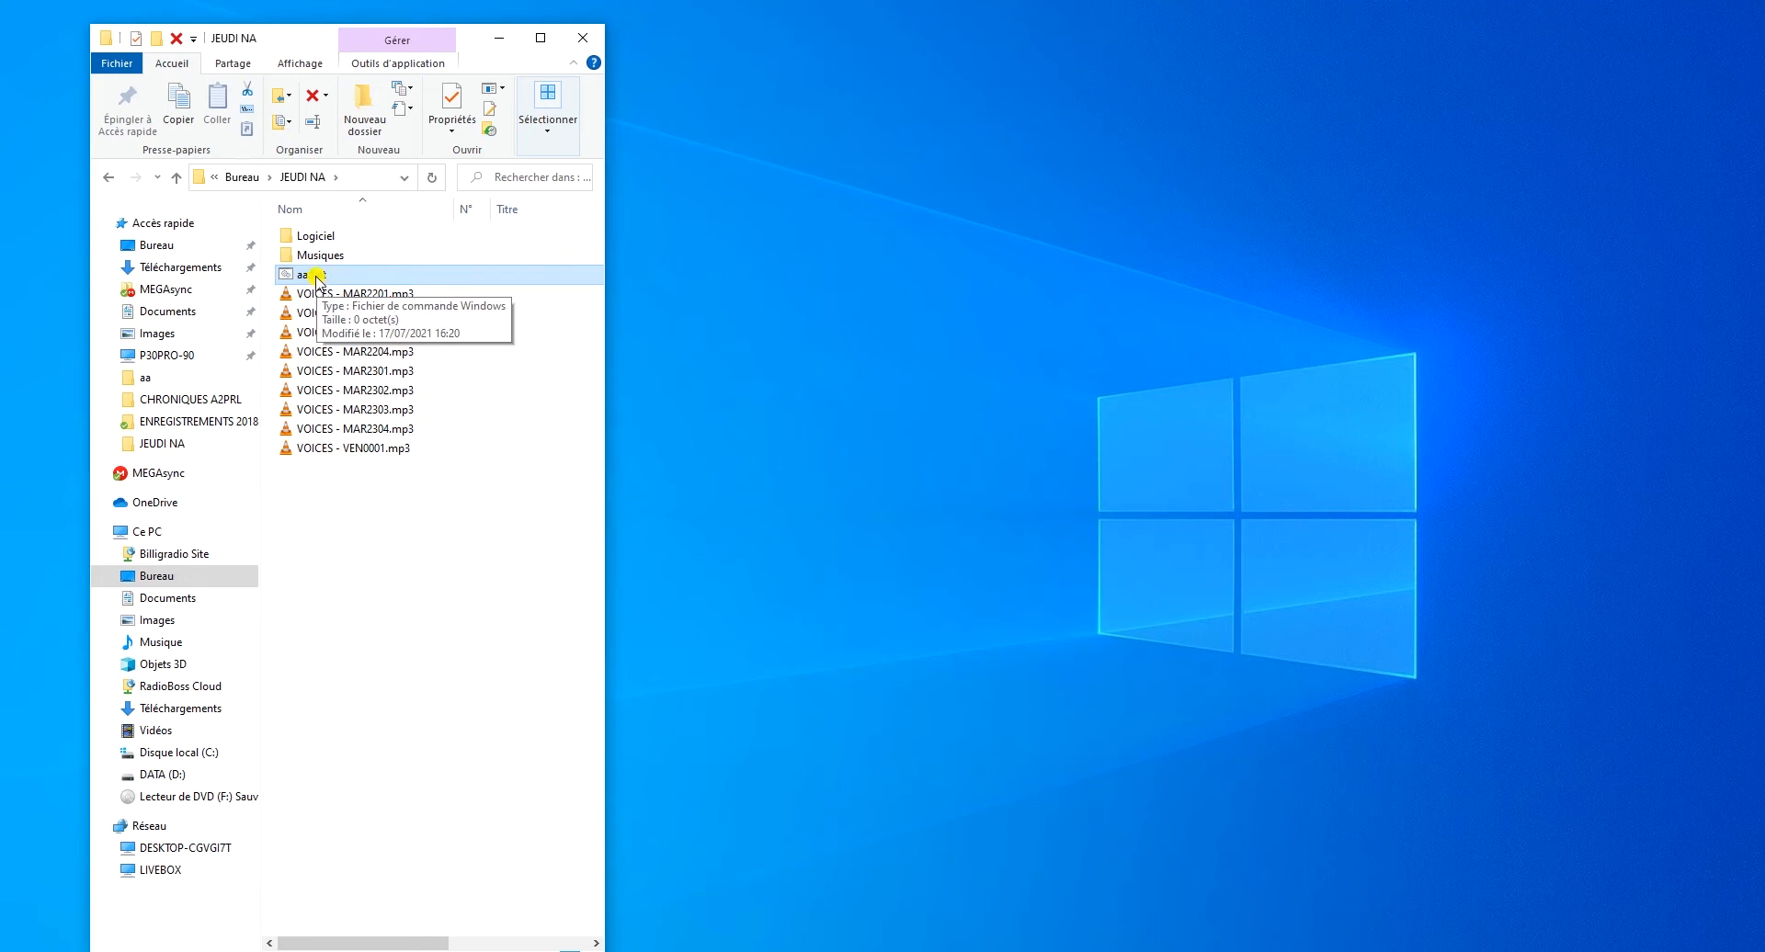
# - Write a batch script in aa.bat that prompts for avant and apres and renames files, using (*%string%.*) as the for loop's pattern
pyautogui.rightClick(316, 277)
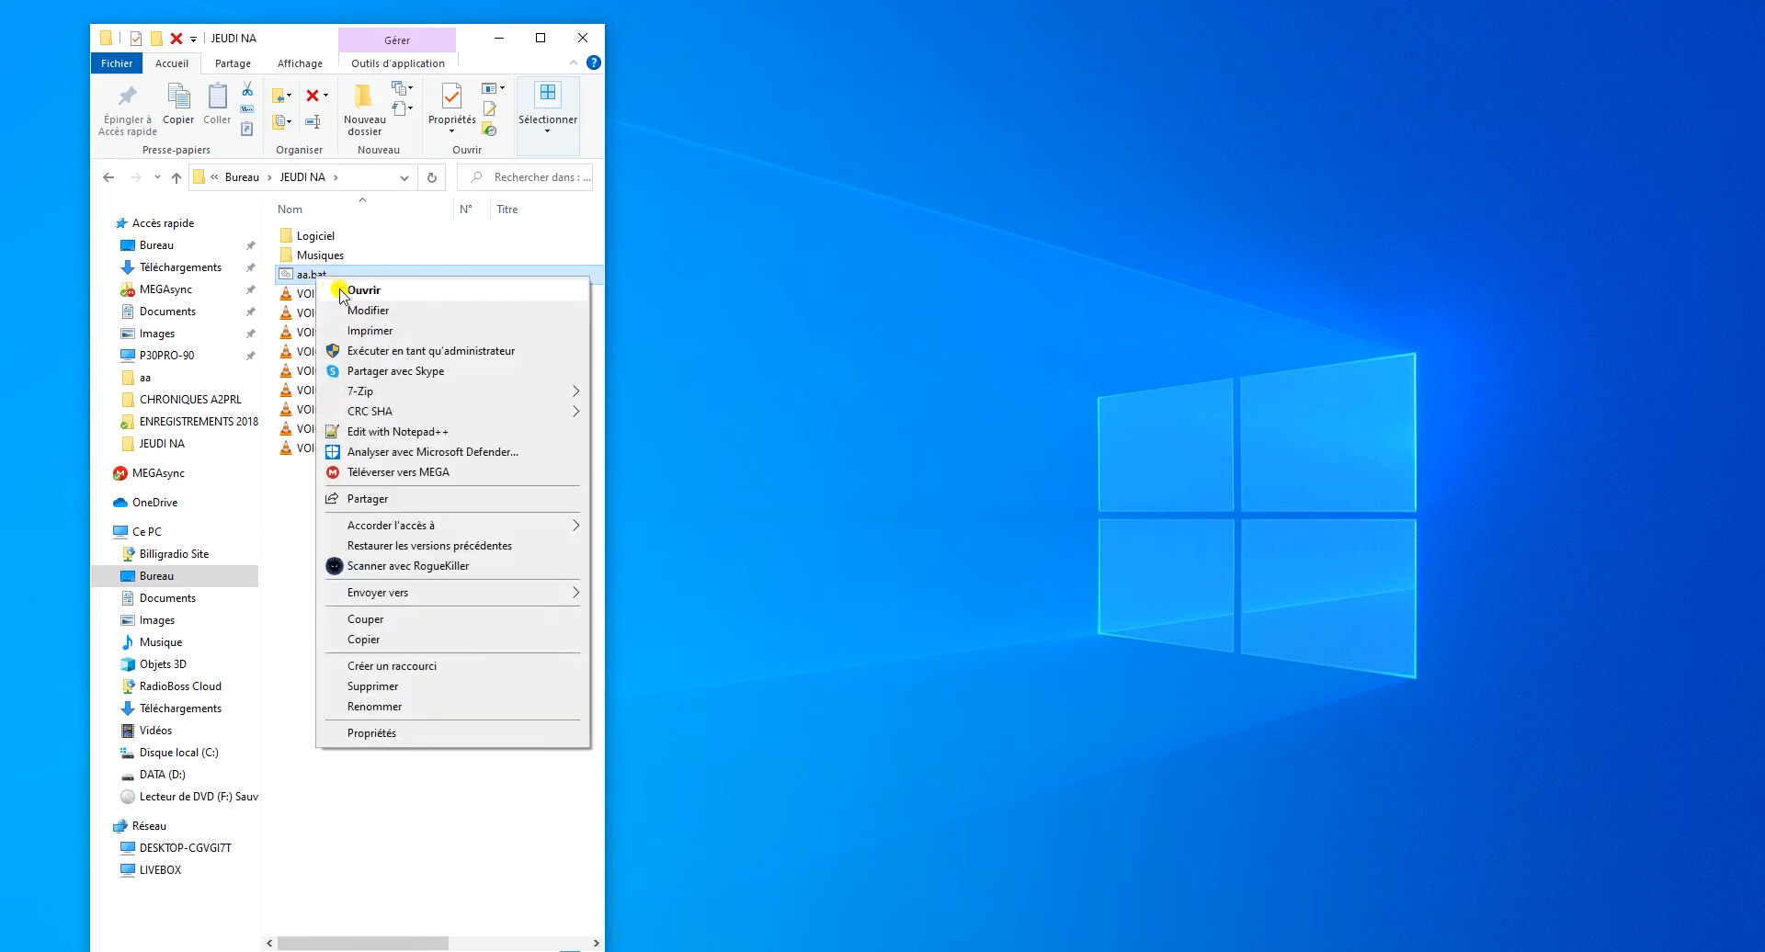
pyautogui.click(368, 311)
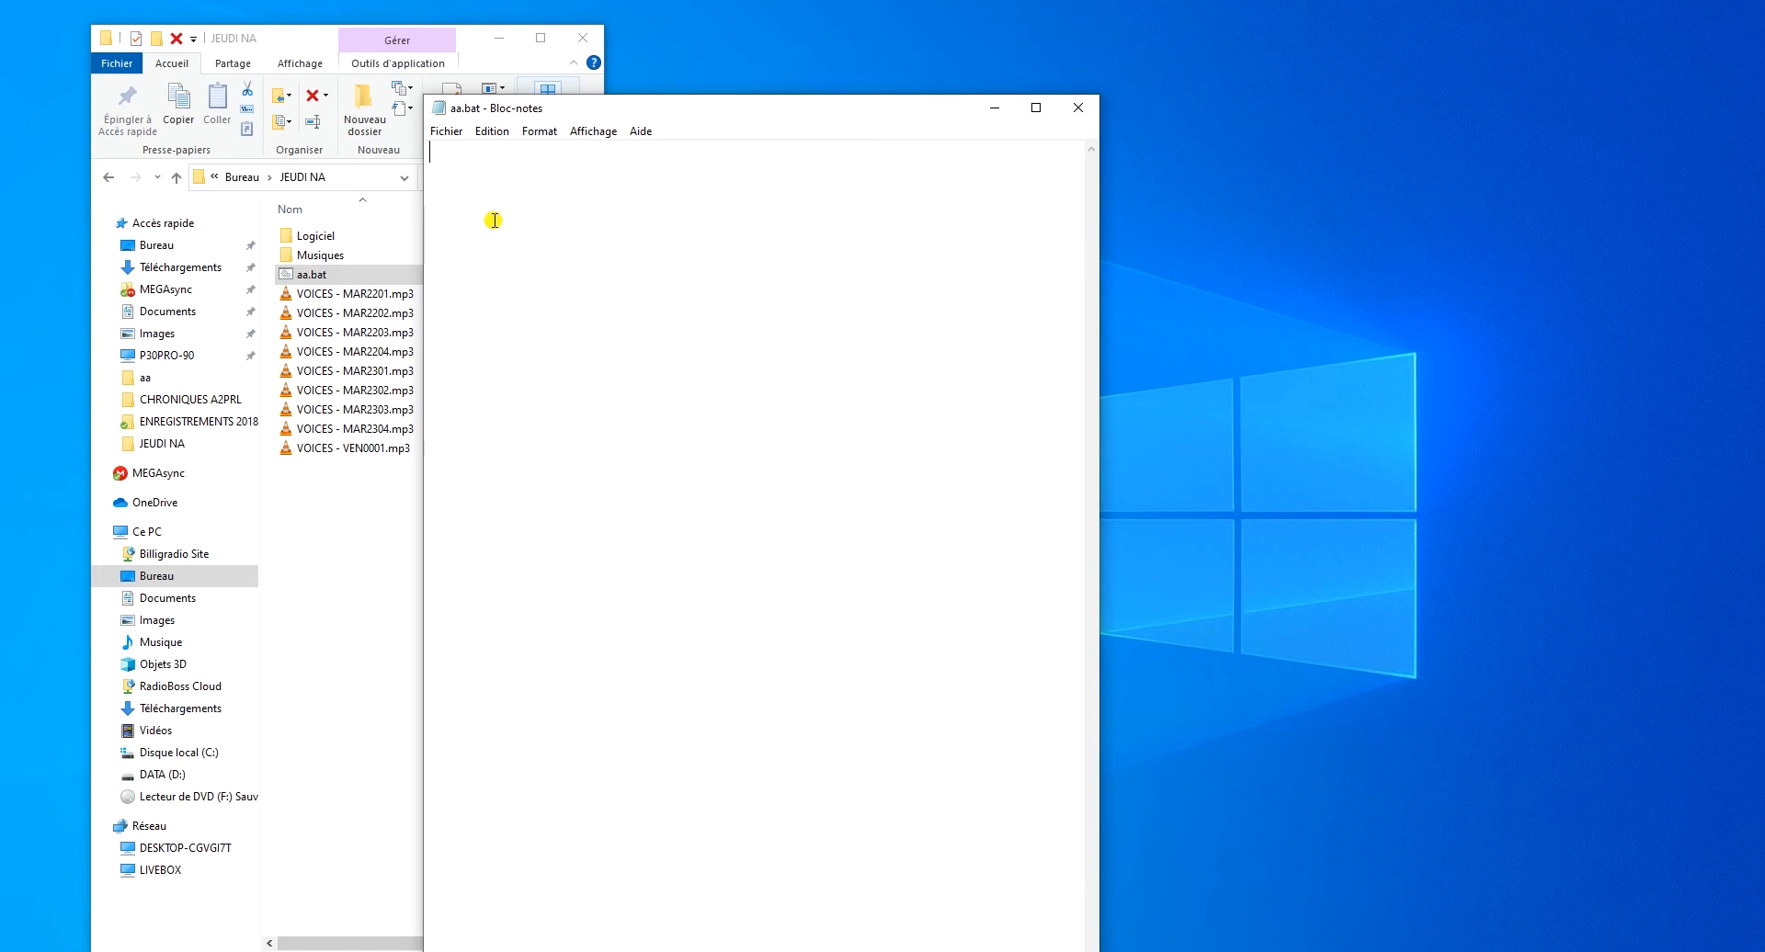
pyautogui.write('@echo off setlocal enableDelayedExpansion set /p "avant=L\'afilenjey de lettrs a chanjer : " set /p "apres=Rempllacer par  : " for %%F in (*%avant%.*) do (   set "filename=%%F"   ren "!filename!" "!filename:%avant%=%apres%!" )')
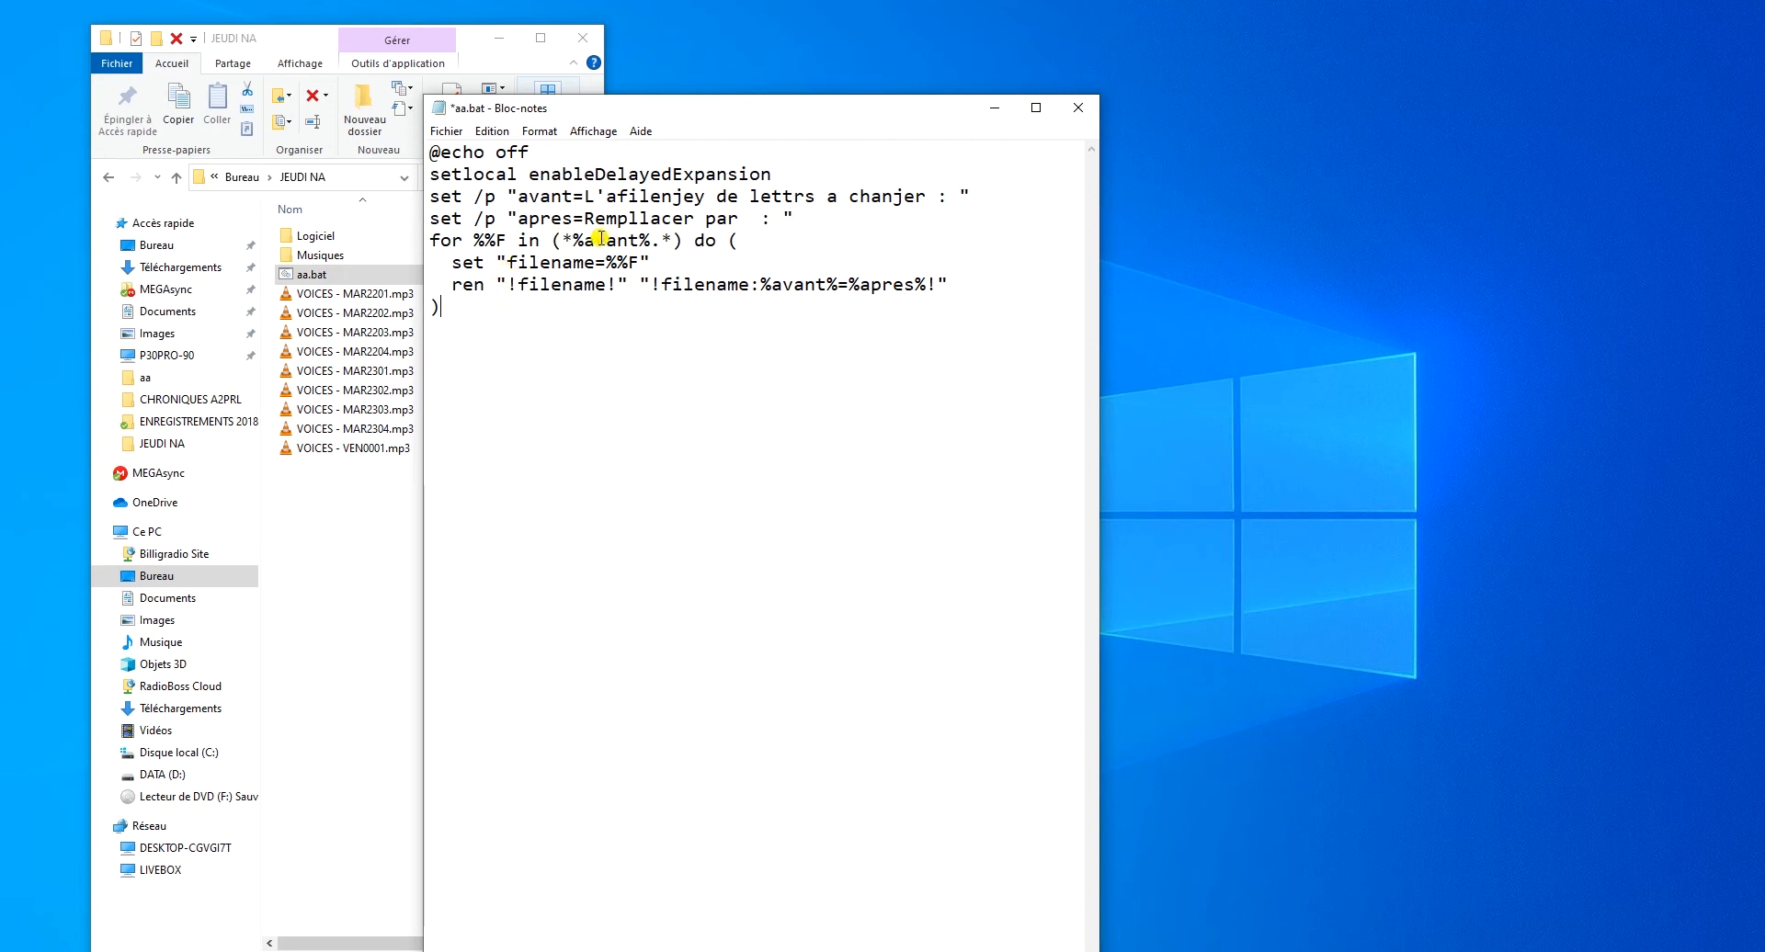
pyautogui.moveTo(586, 242); pyautogui.dragTo(634, 242)
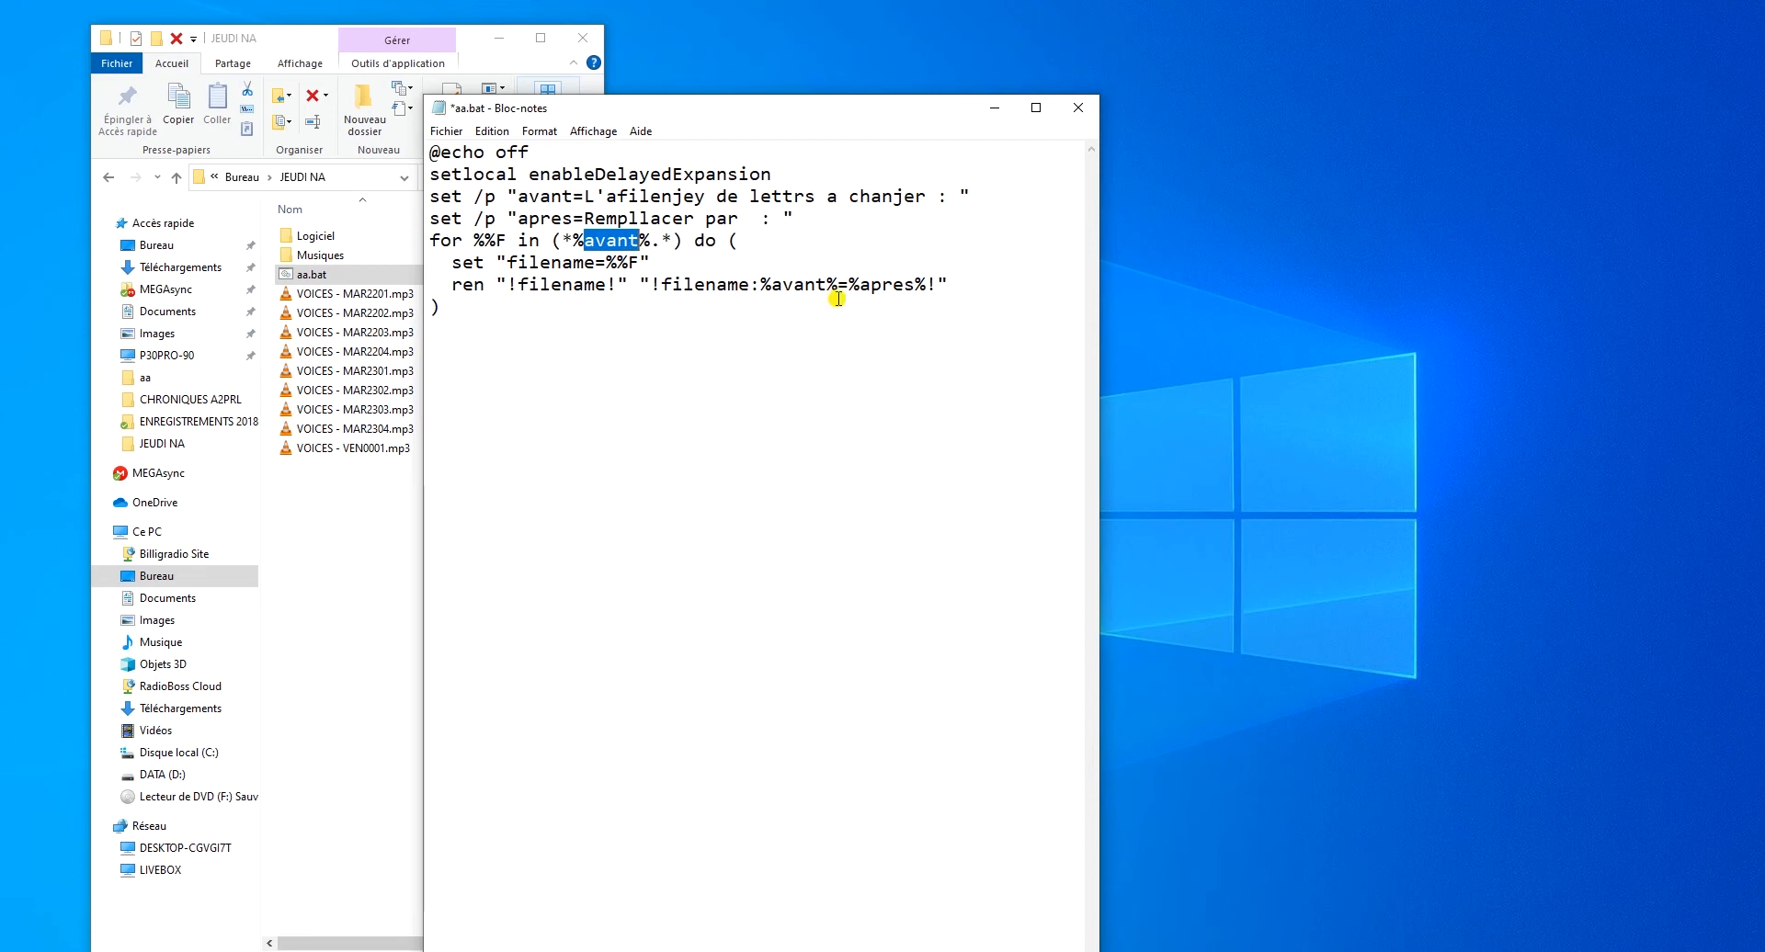
pyautogui.write('string')
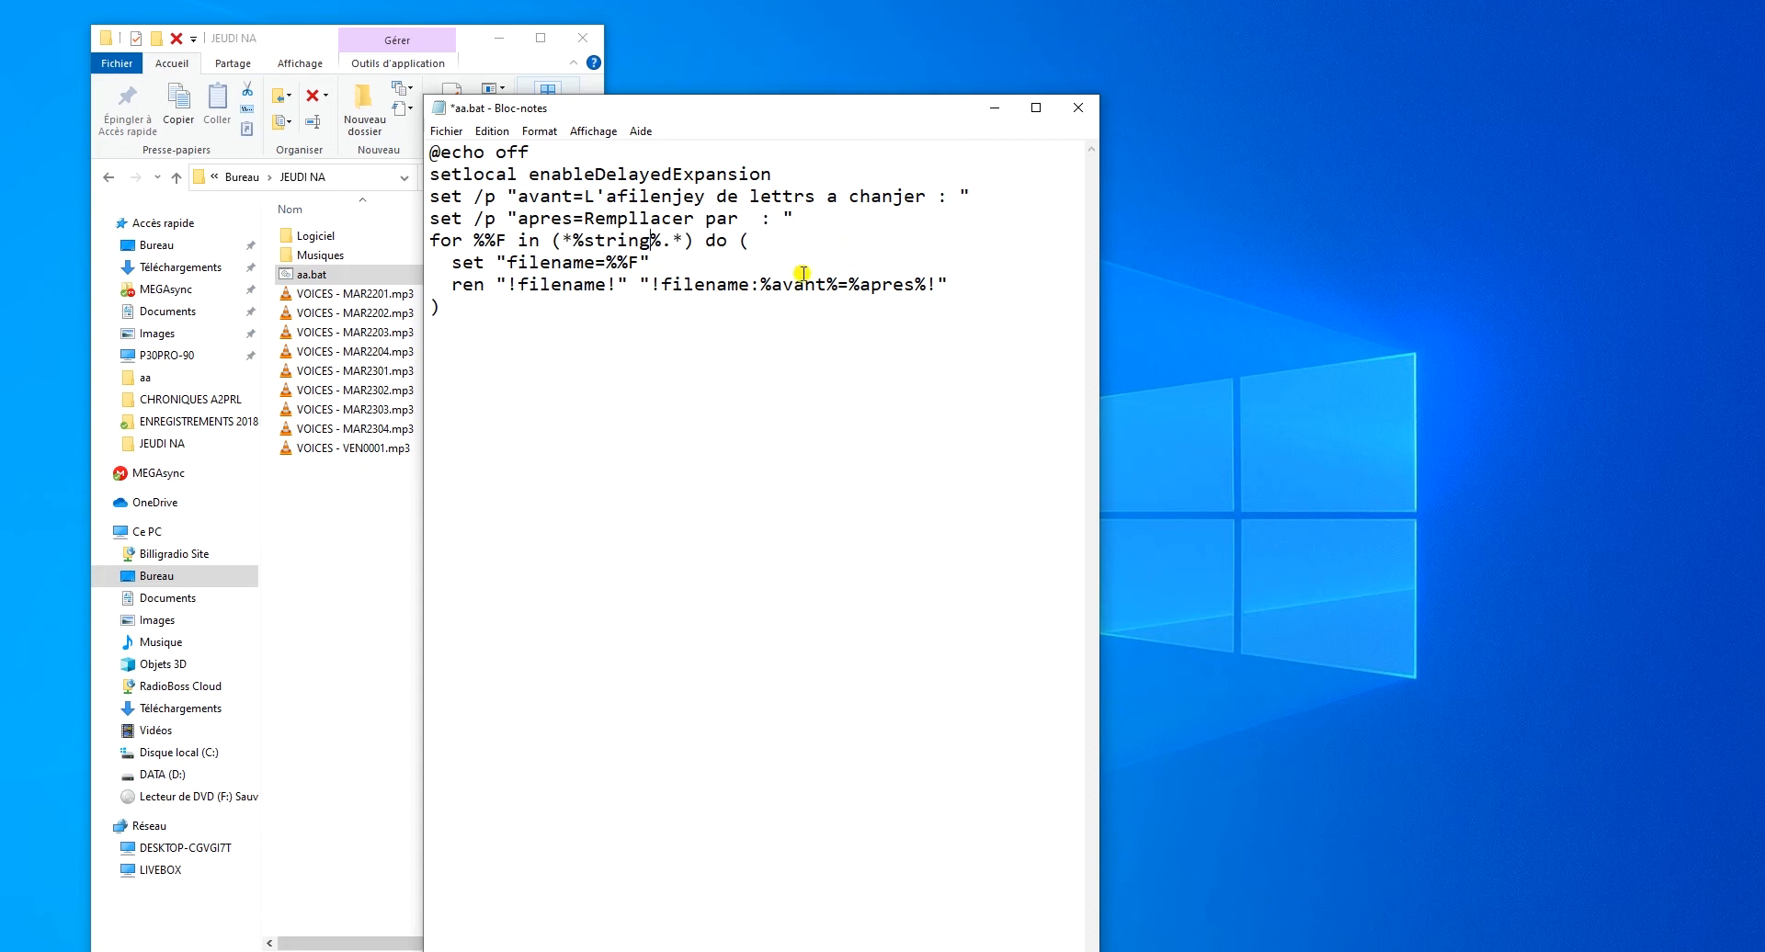
# - Review the script's avant and apres variables in the ren line and their prompt texts
pyautogui.hotkey('ctrl', 'a')
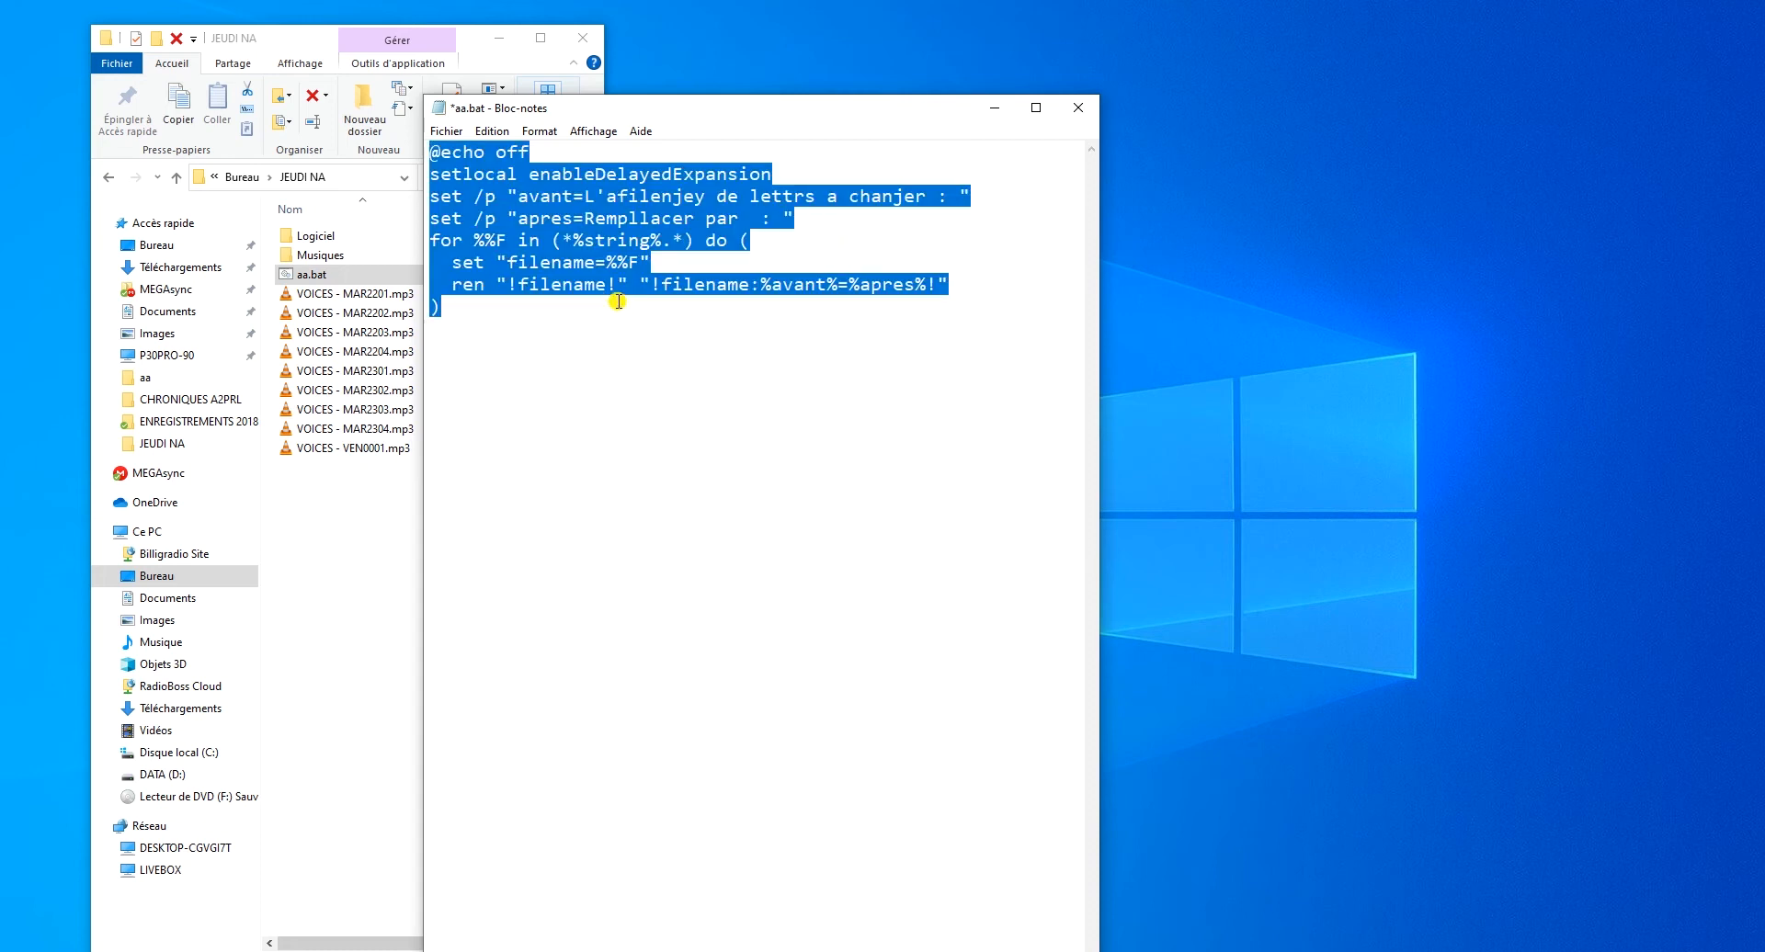
pyautogui.click(602, 351)
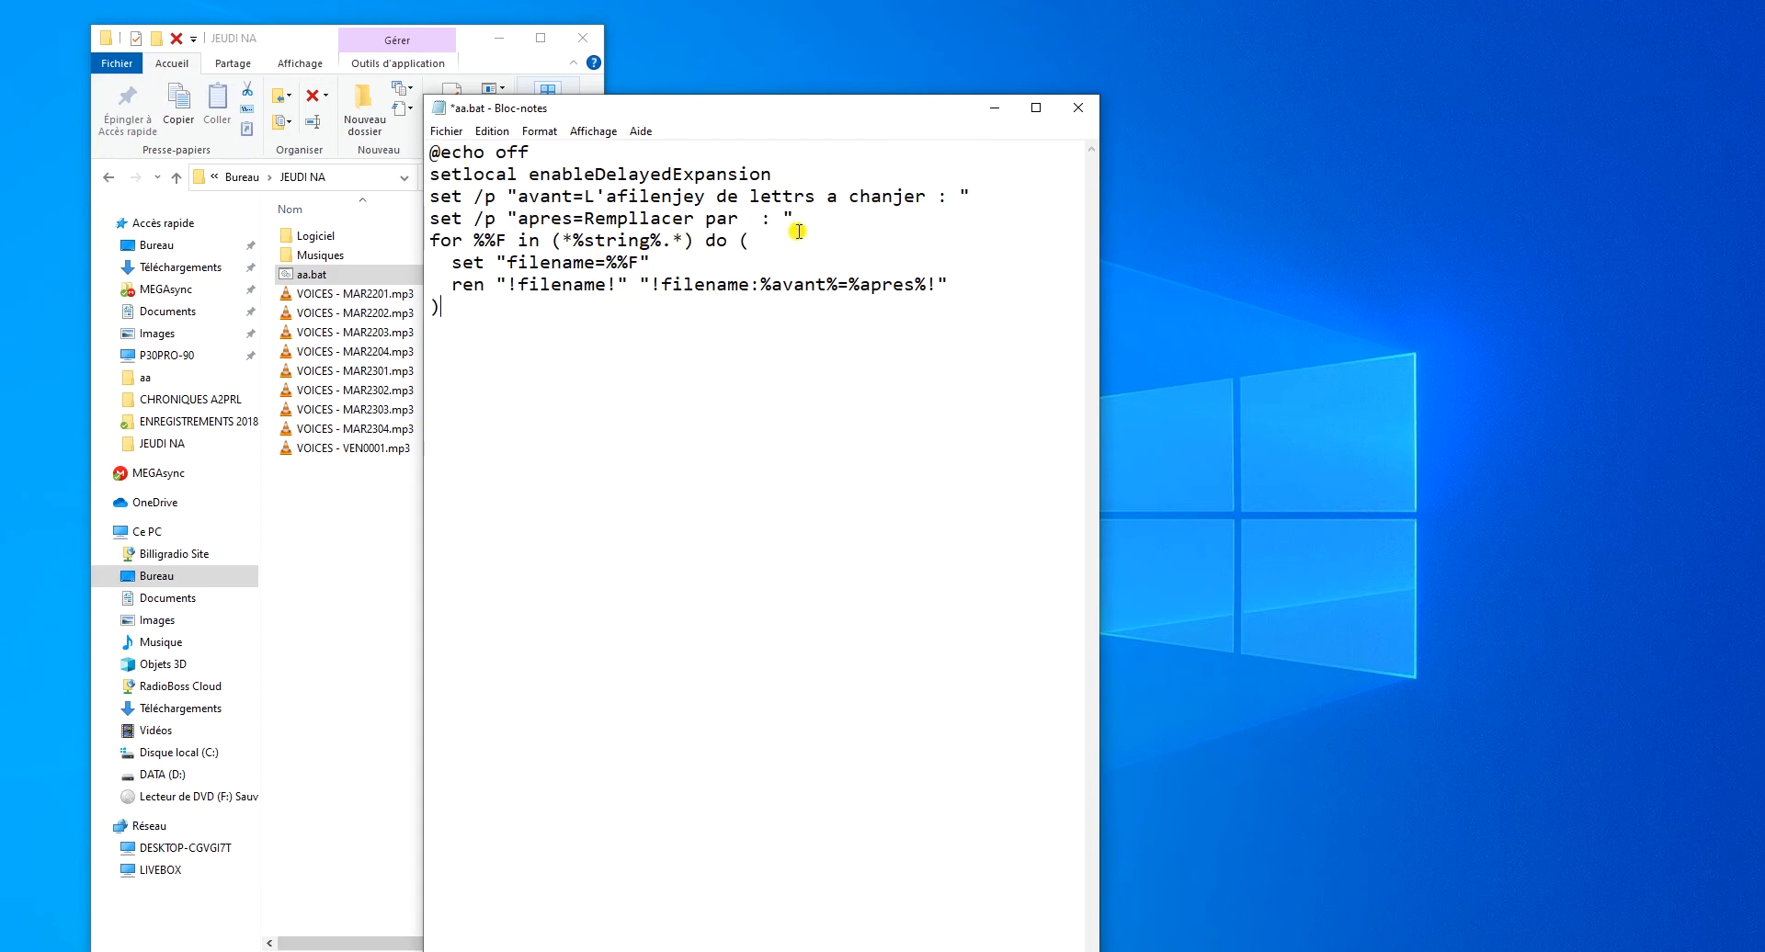
pyautogui.moveTo(772, 284); pyautogui.dragTo(827, 284)
pyautogui.doubleClick(860, 286)
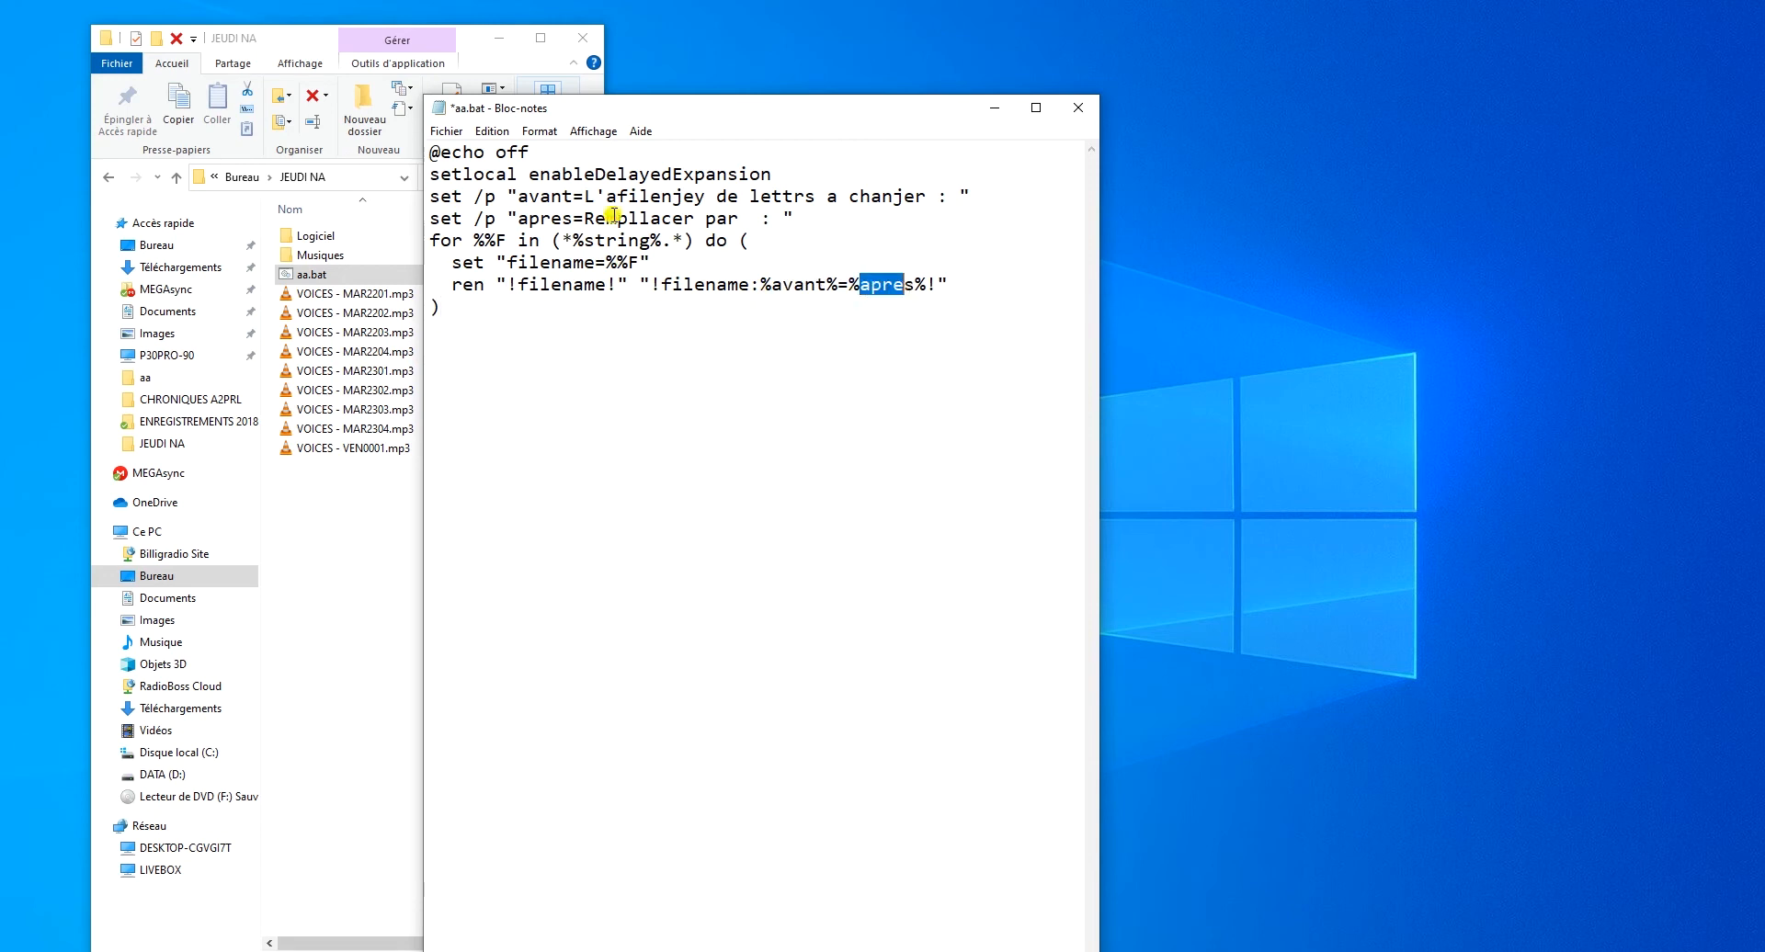
pyautogui.moveTo(595, 196); pyautogui.dragTo(701, 193)
pyautogui.moveTo(593, 217); pyautogui.dragTo(730, 218)
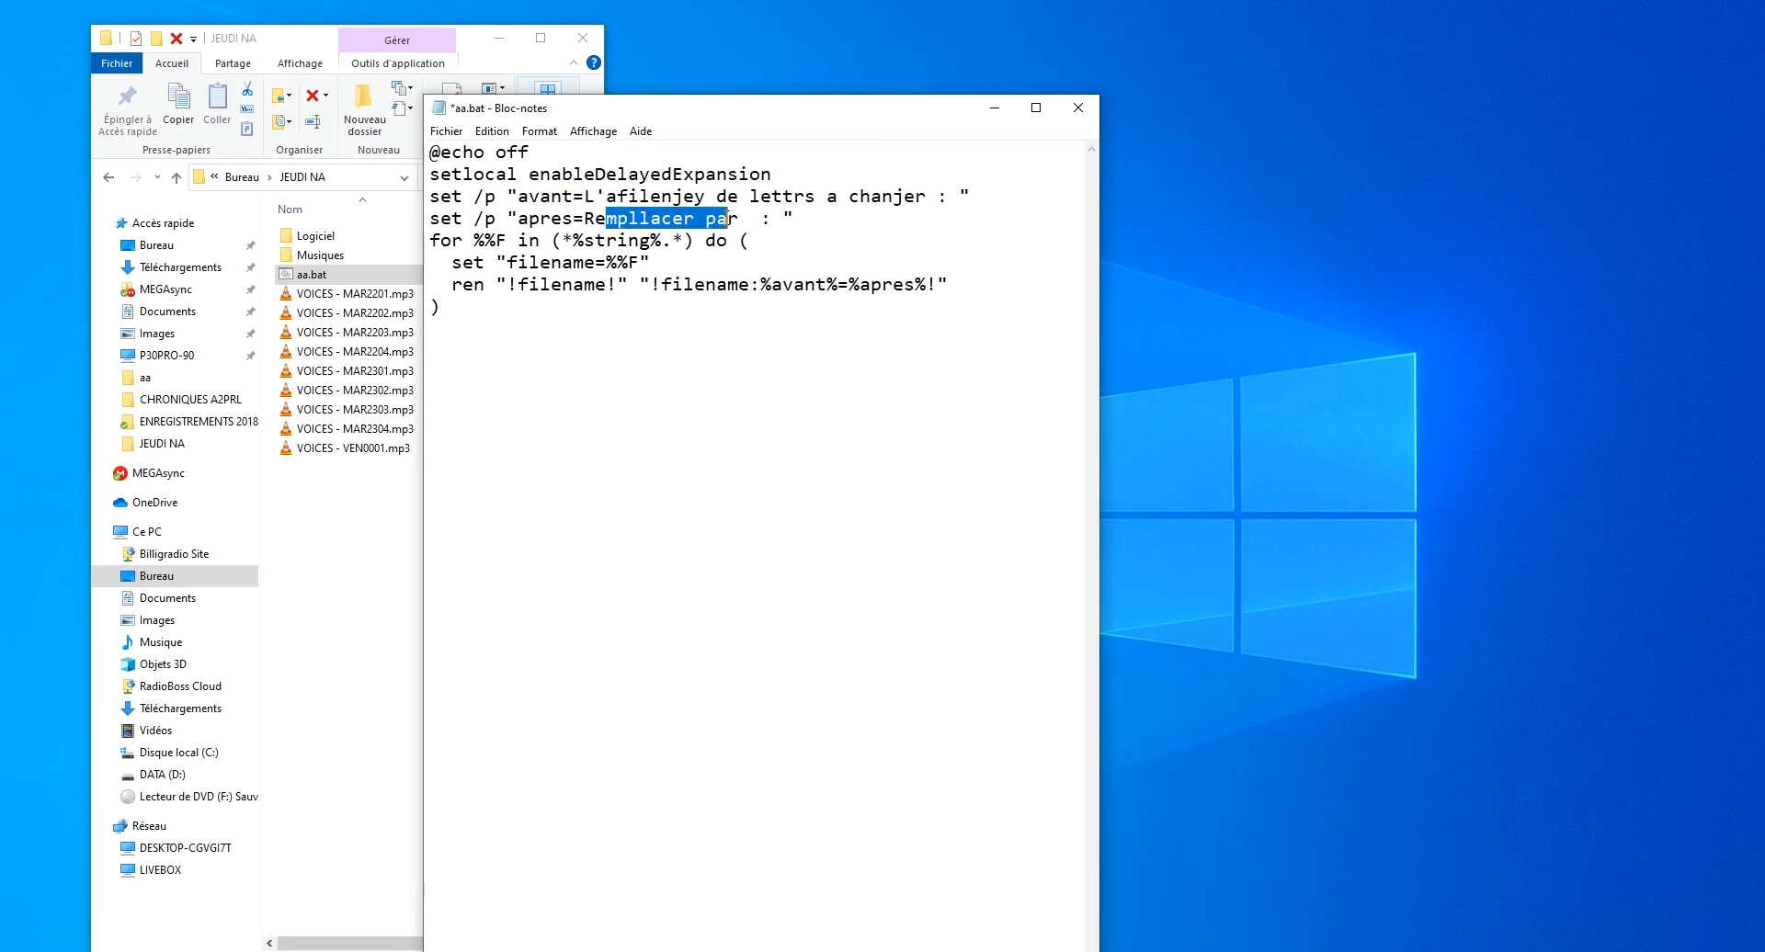
pyautogui.click(511, 323)
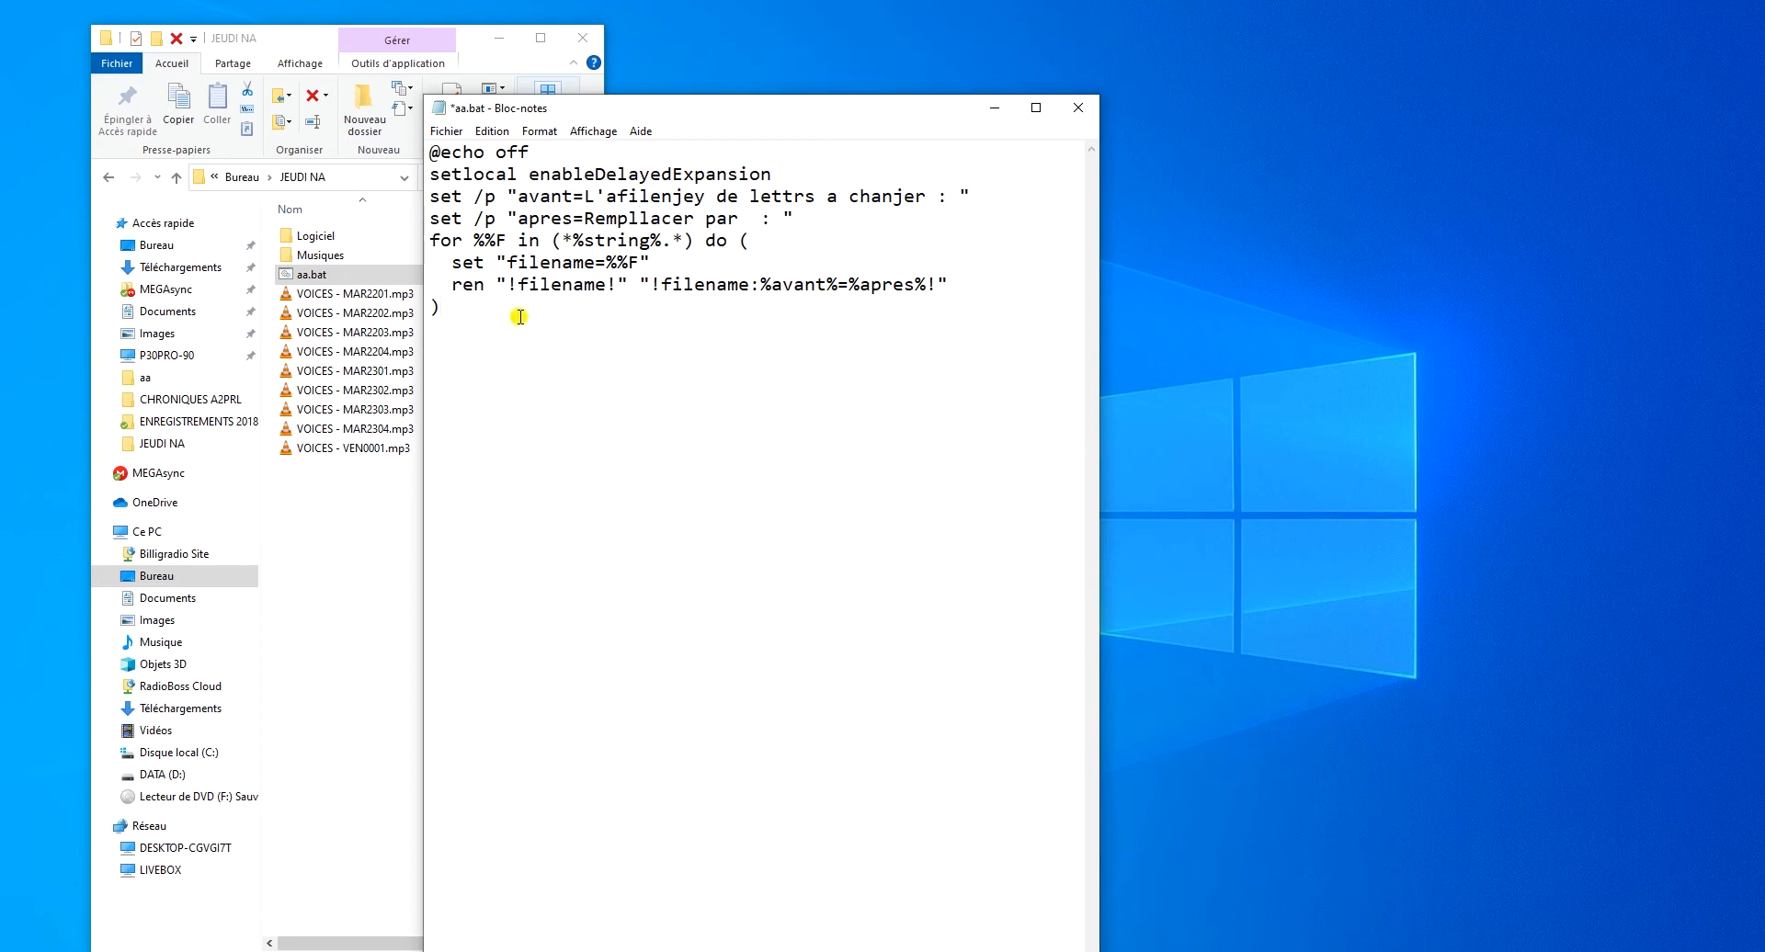
# - Save the script in aa.bat and close the text editor
pyautogui.hotkey('ctrl', 's')
pyautogui.click(447, 131)
pyautogui.click(470, 221)
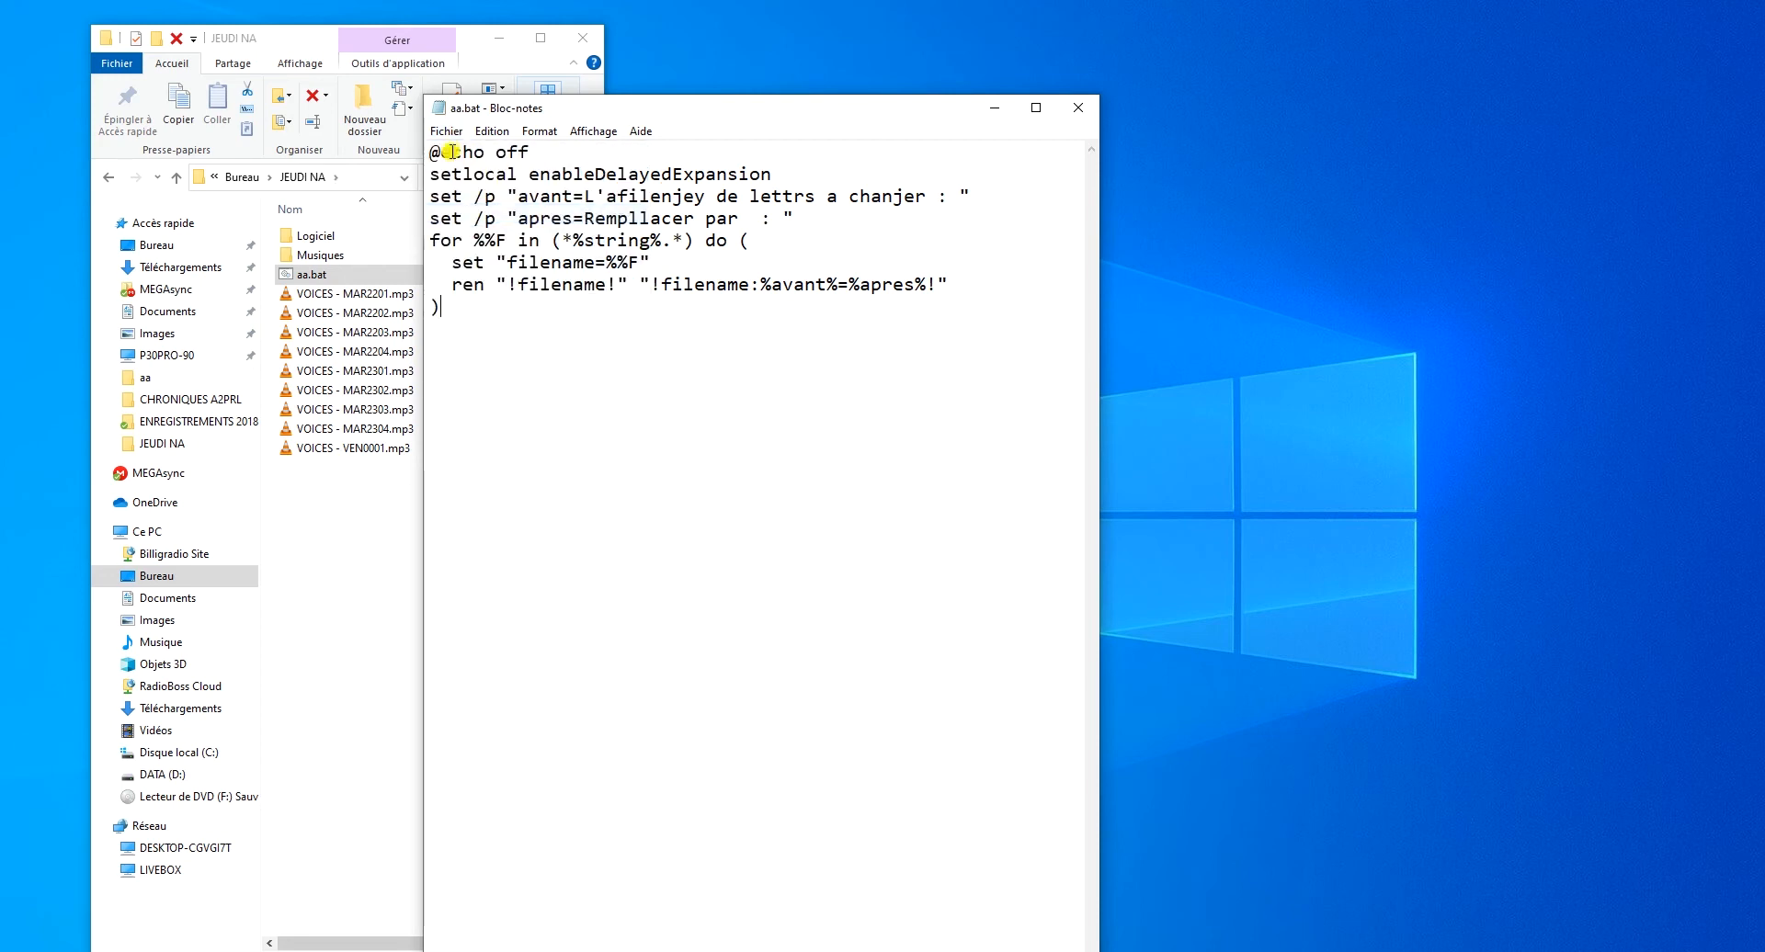
pyautogui.click(1083, 111)
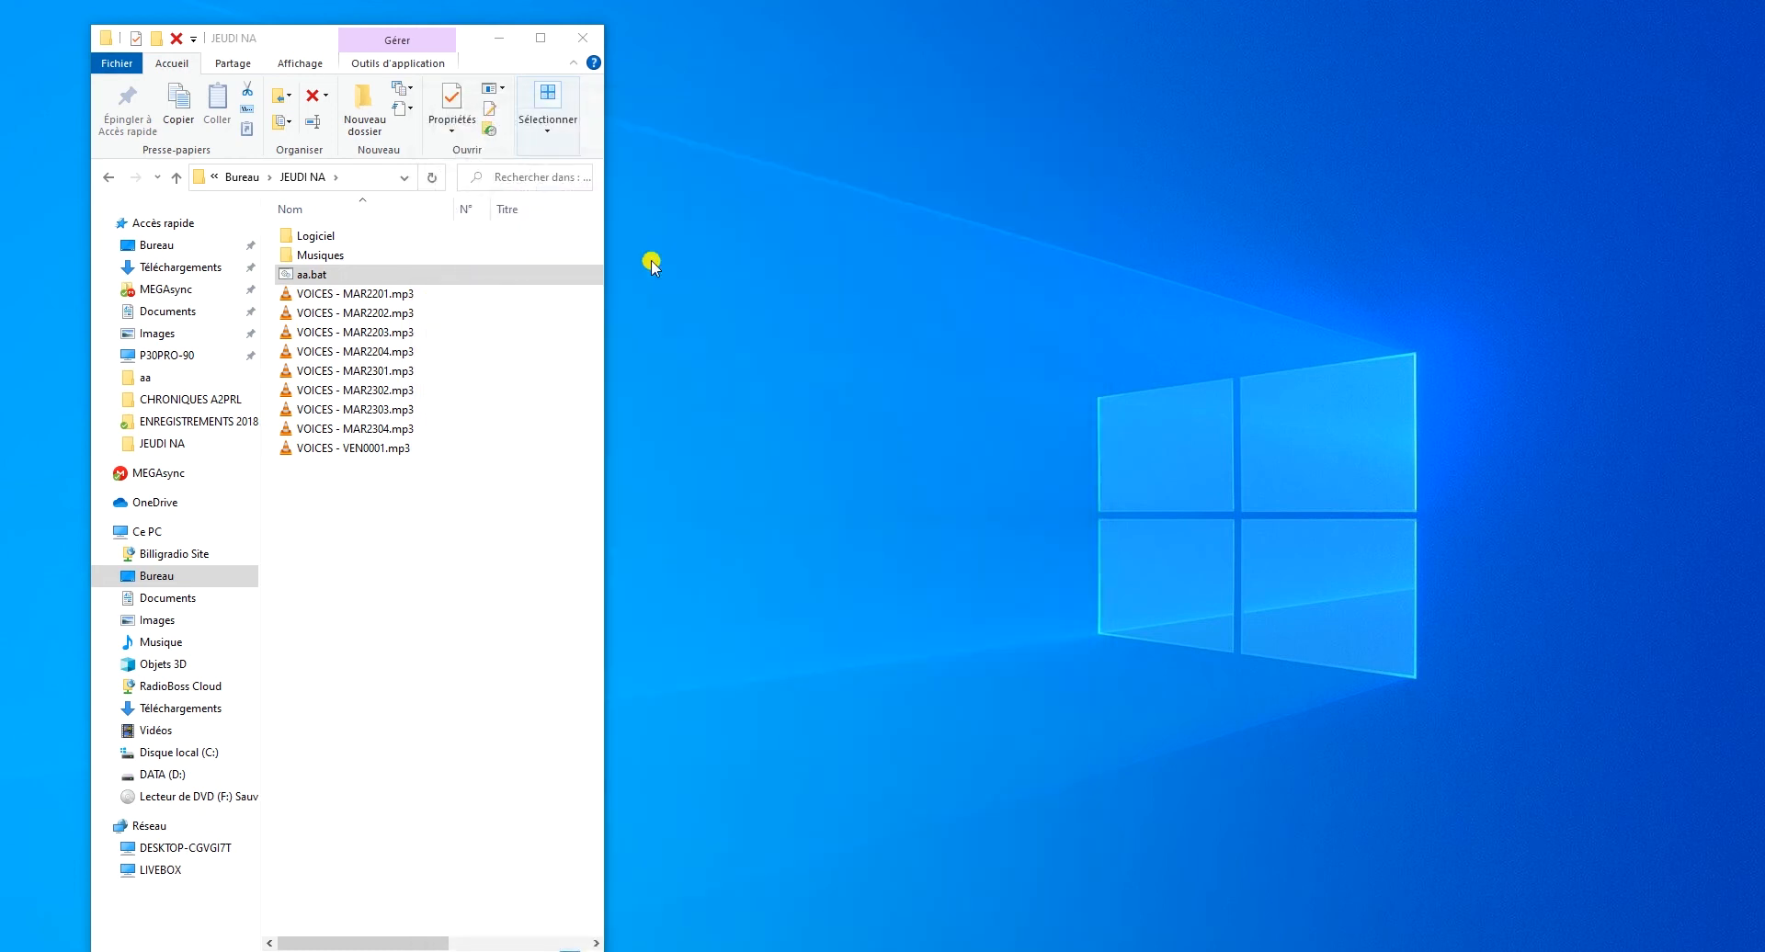
# - Run aa.bat to replace MAR with LUN in the VOICES file names
pyautogui.doubleClick(315, 275)
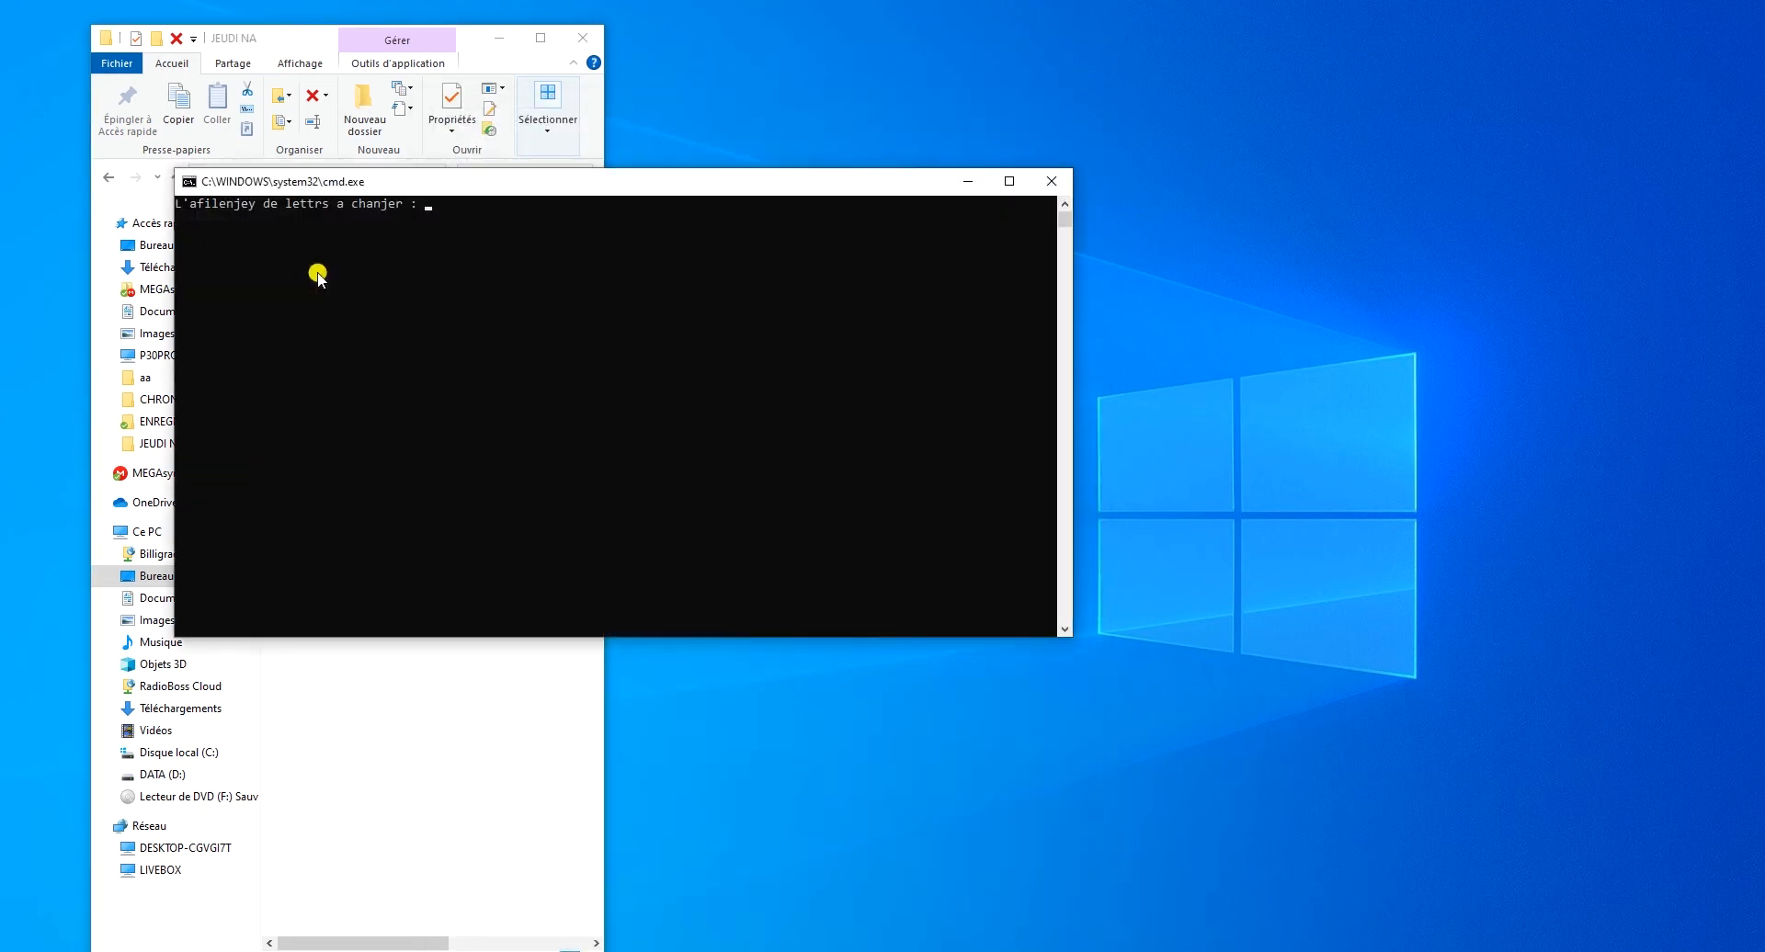
pyautogui.moveTo(314, 187); pyautogui.dragTo(731, 170)
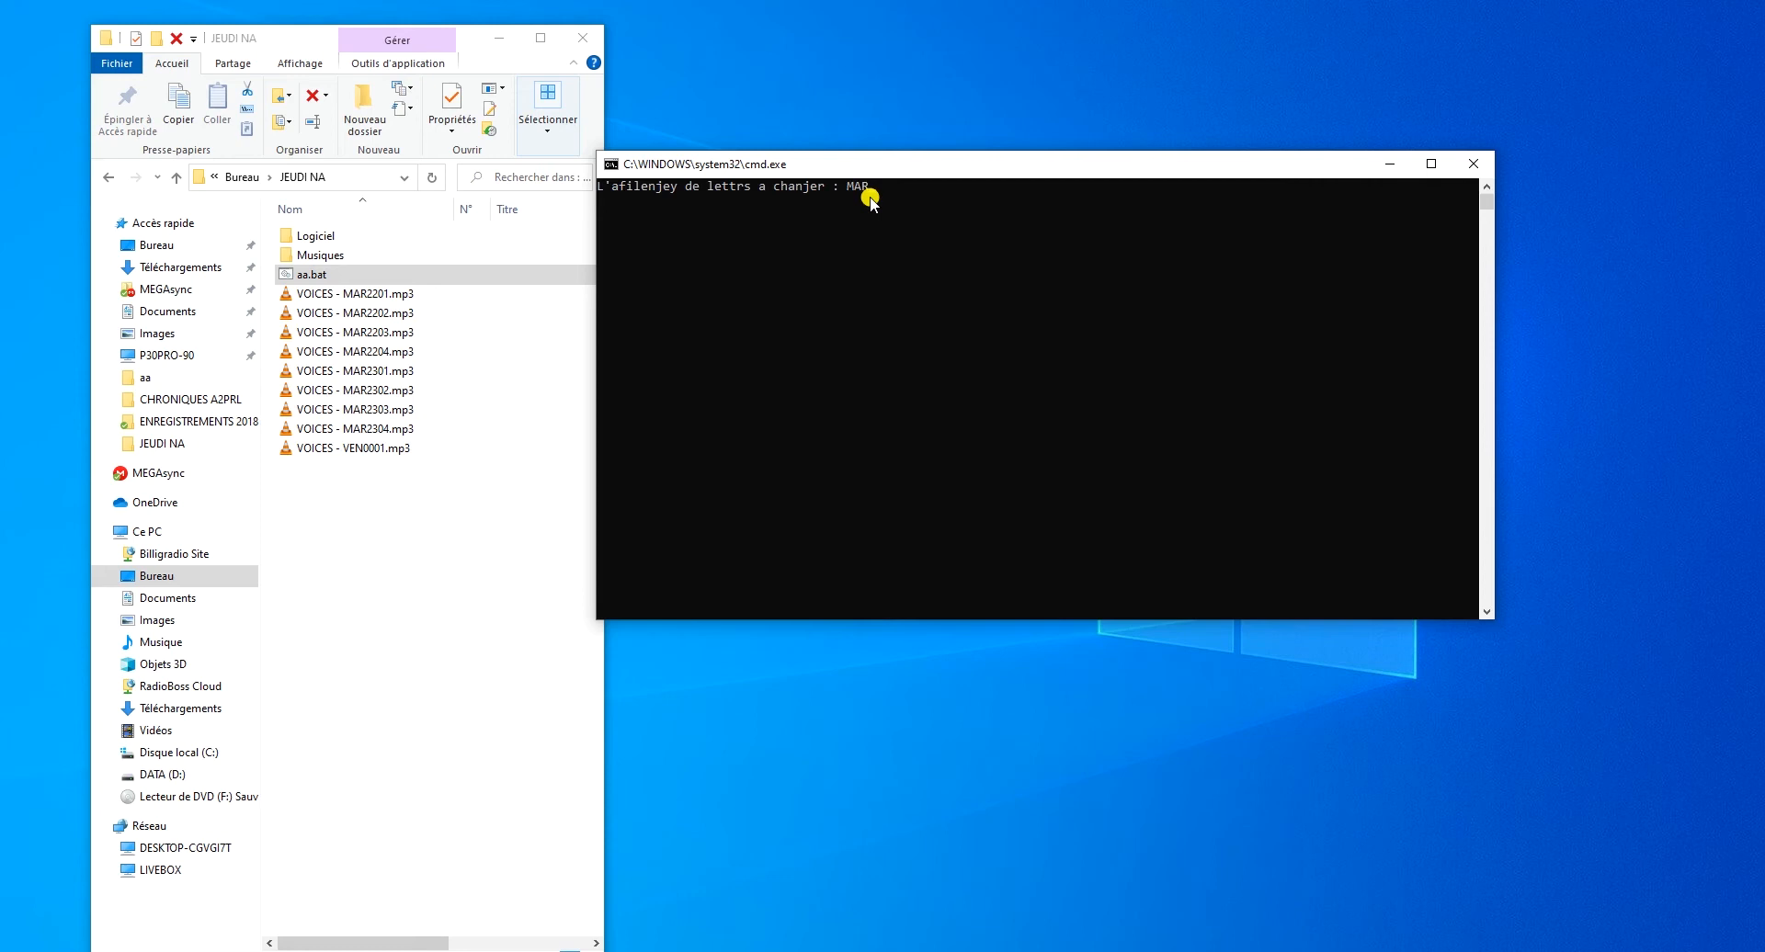
pyautogui.press('Return')
pyautogui.write('LUN')
pyautogui.press('Return')
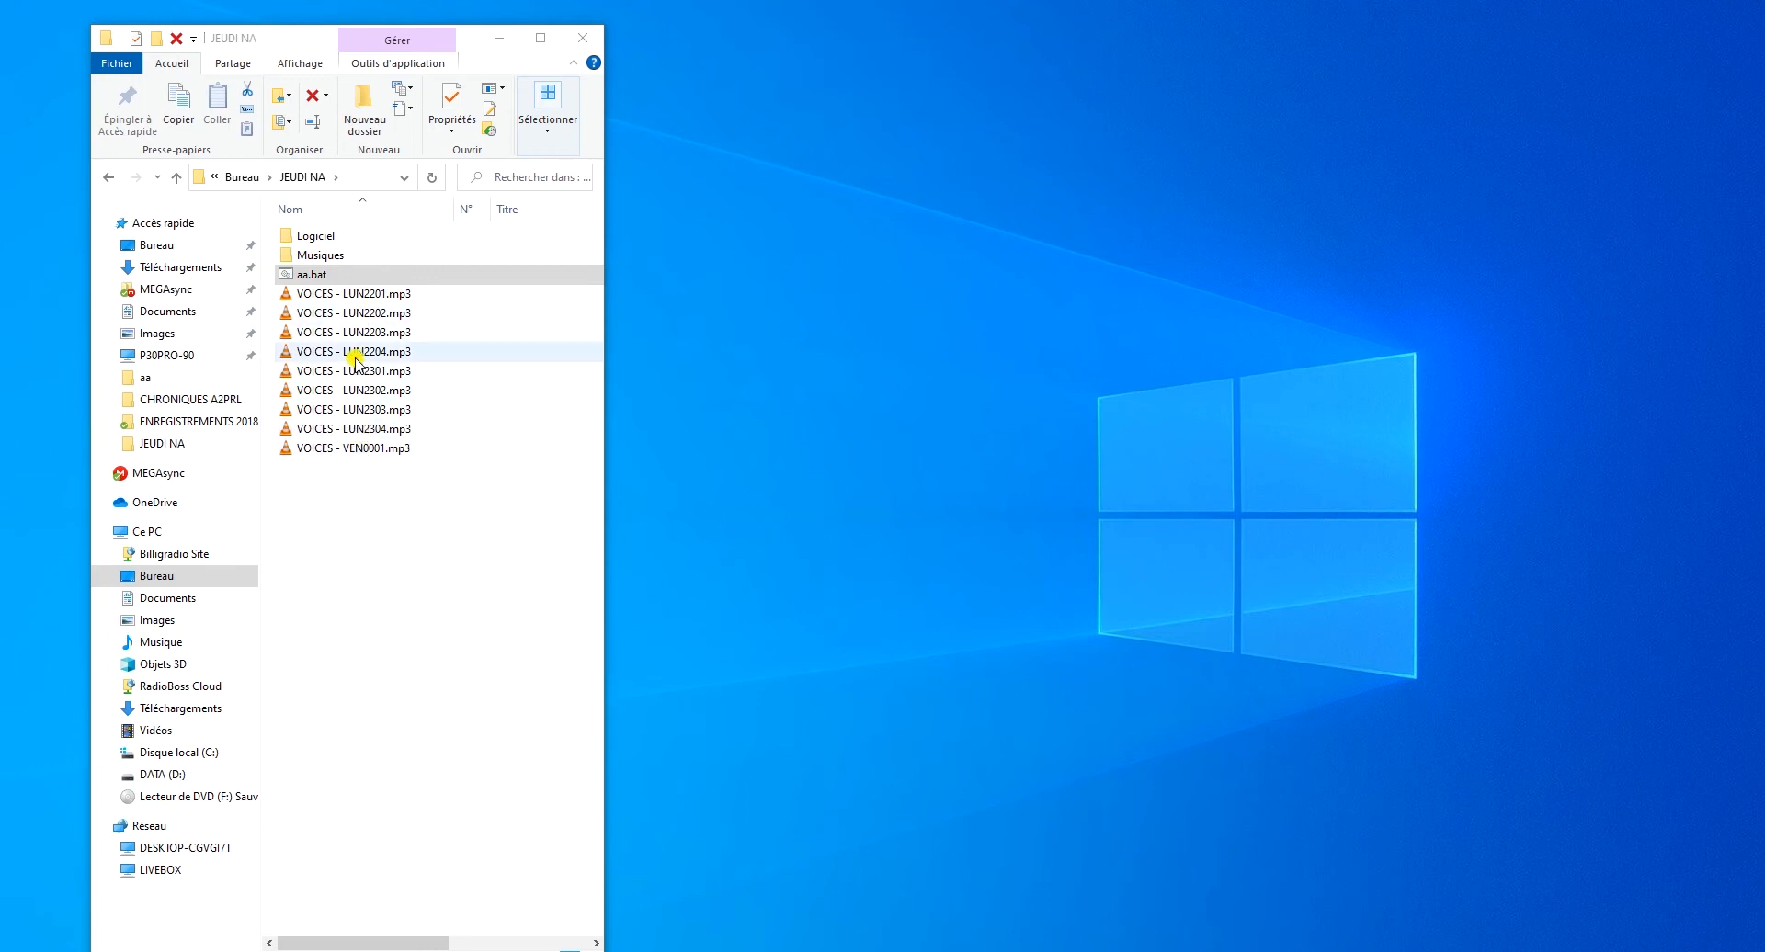
# - Run aa.bat again to replace the .mp3 extension of the VOICES files with .txt
pyautogui.doubleClick(312, 278)
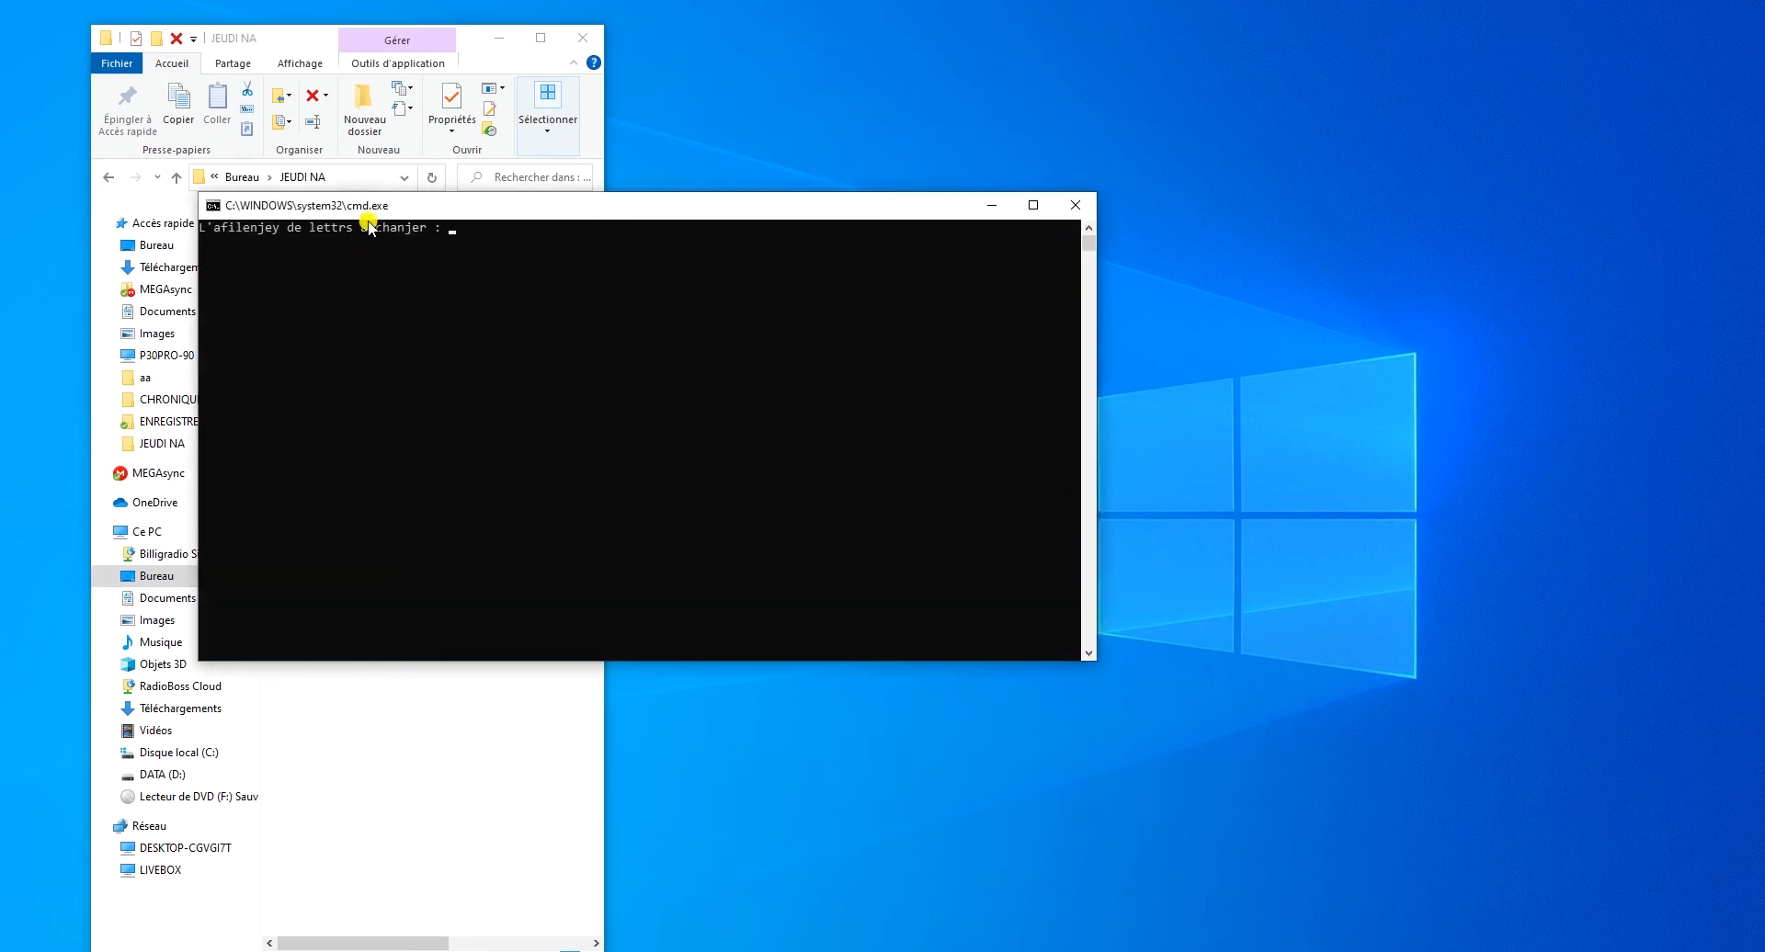
pyautogui.moveTo(371, 215); pyautogui.dragTo(692, 204)
pyautogui.click(802, 221)
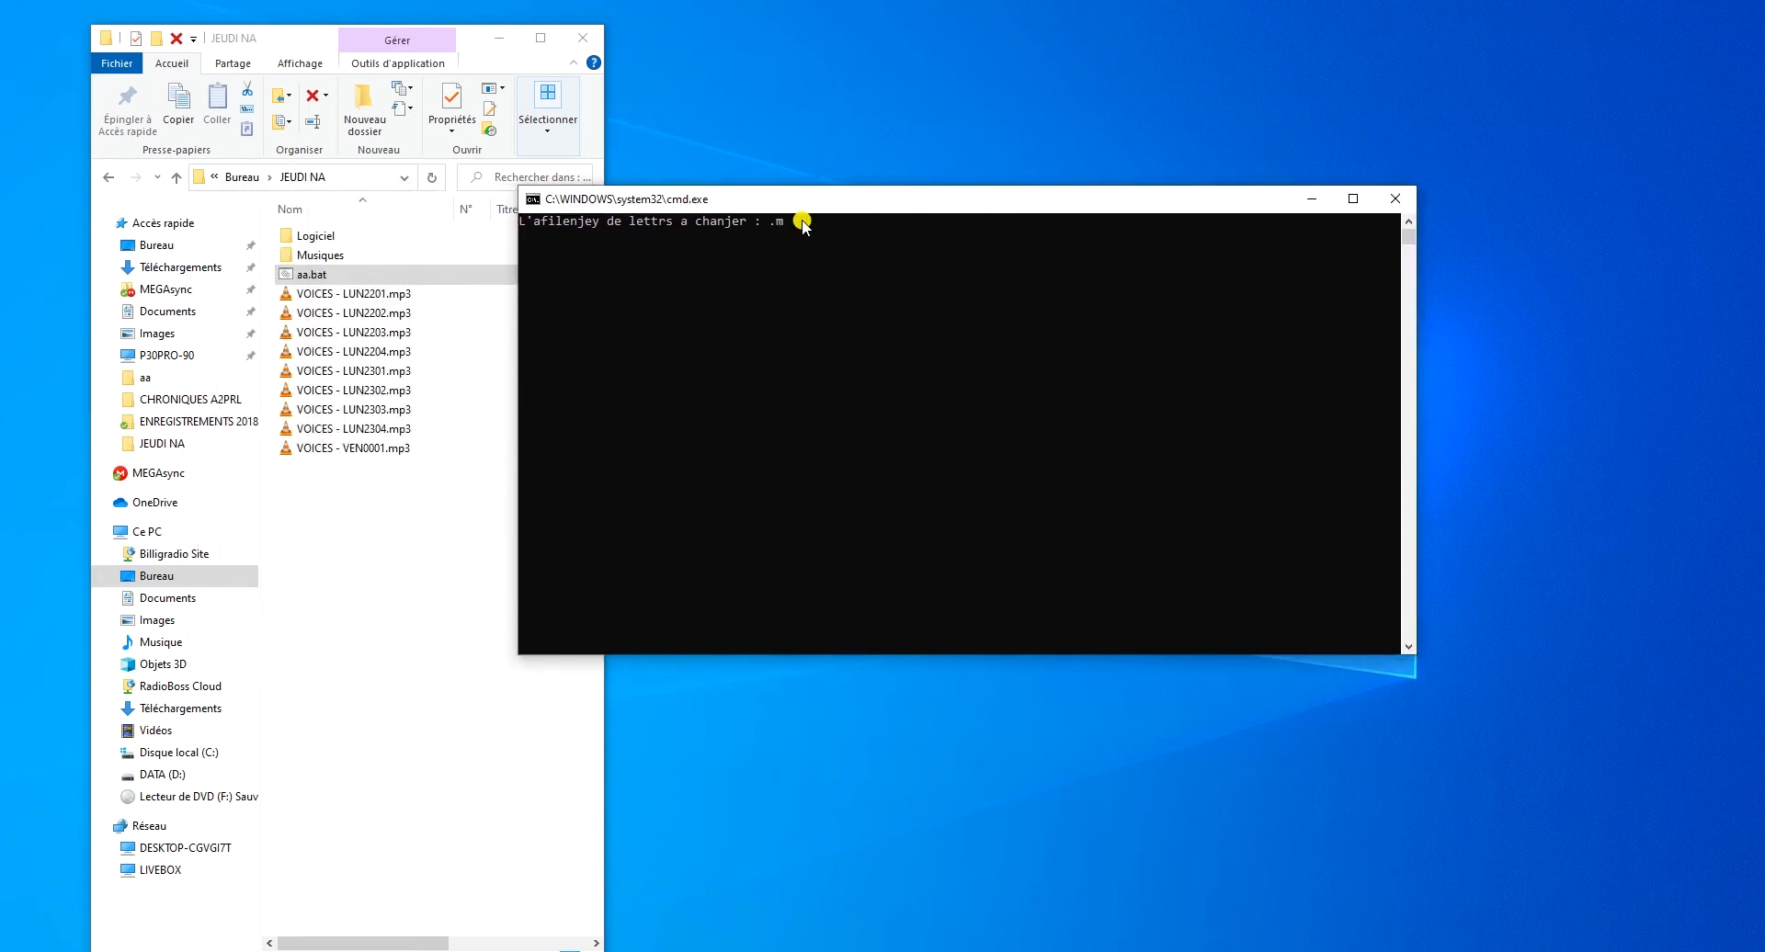
pyautogui.write('.mp3')
pyautogui.press('Return')
pyautogui.write('.txt')
pyautogui.press('Return')
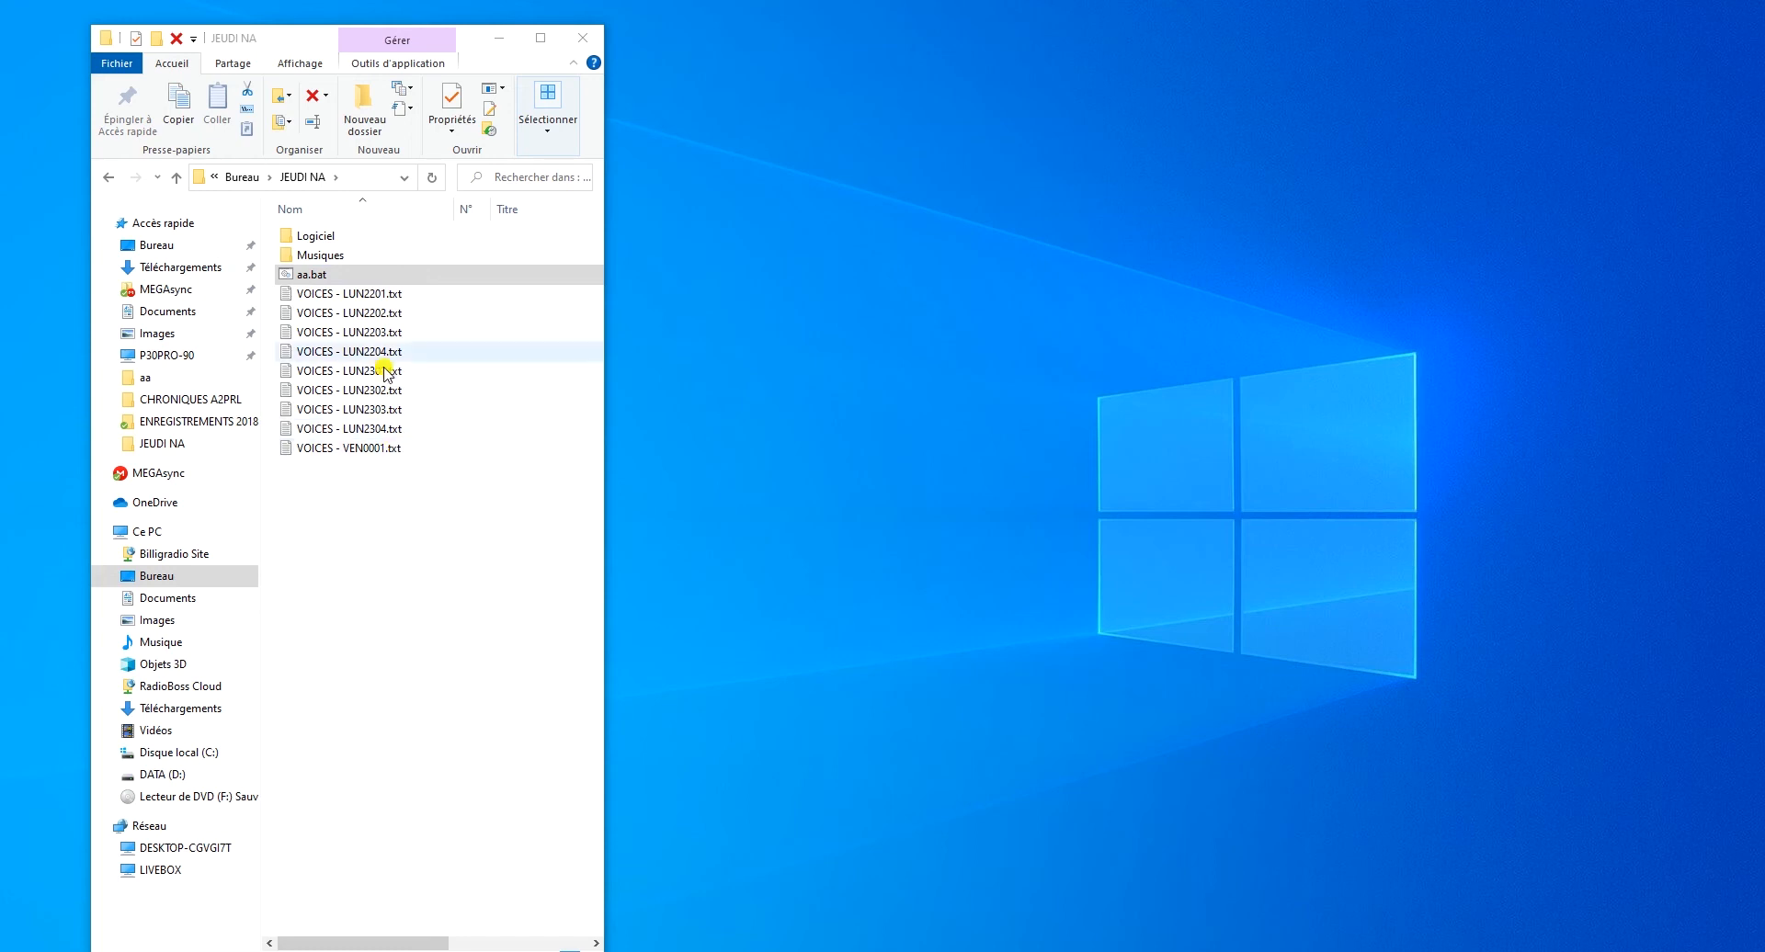
# - Run aa.bat once more to change the VOICES files' extension from .txt back to .mp3
pyautogui.doubleClick(317, 276)
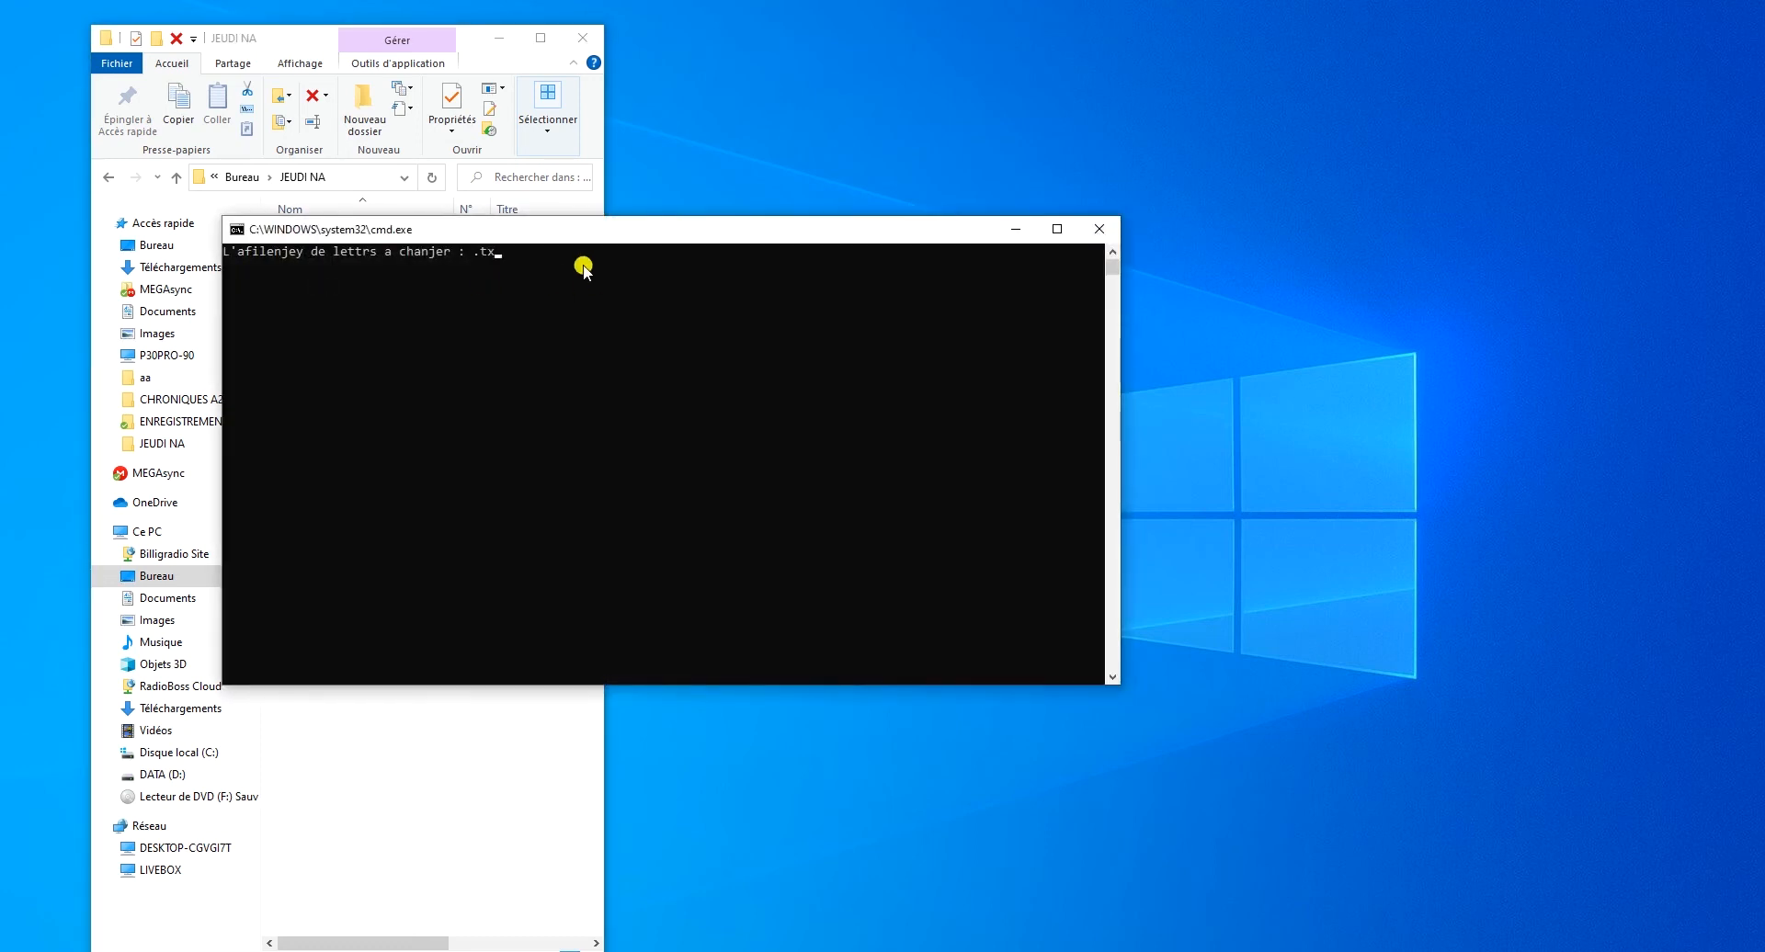
pyautogui.write('.txt')
pyautogui.press('Return')
pyautogui.write('.mp3')
pyautogui.press('Return')
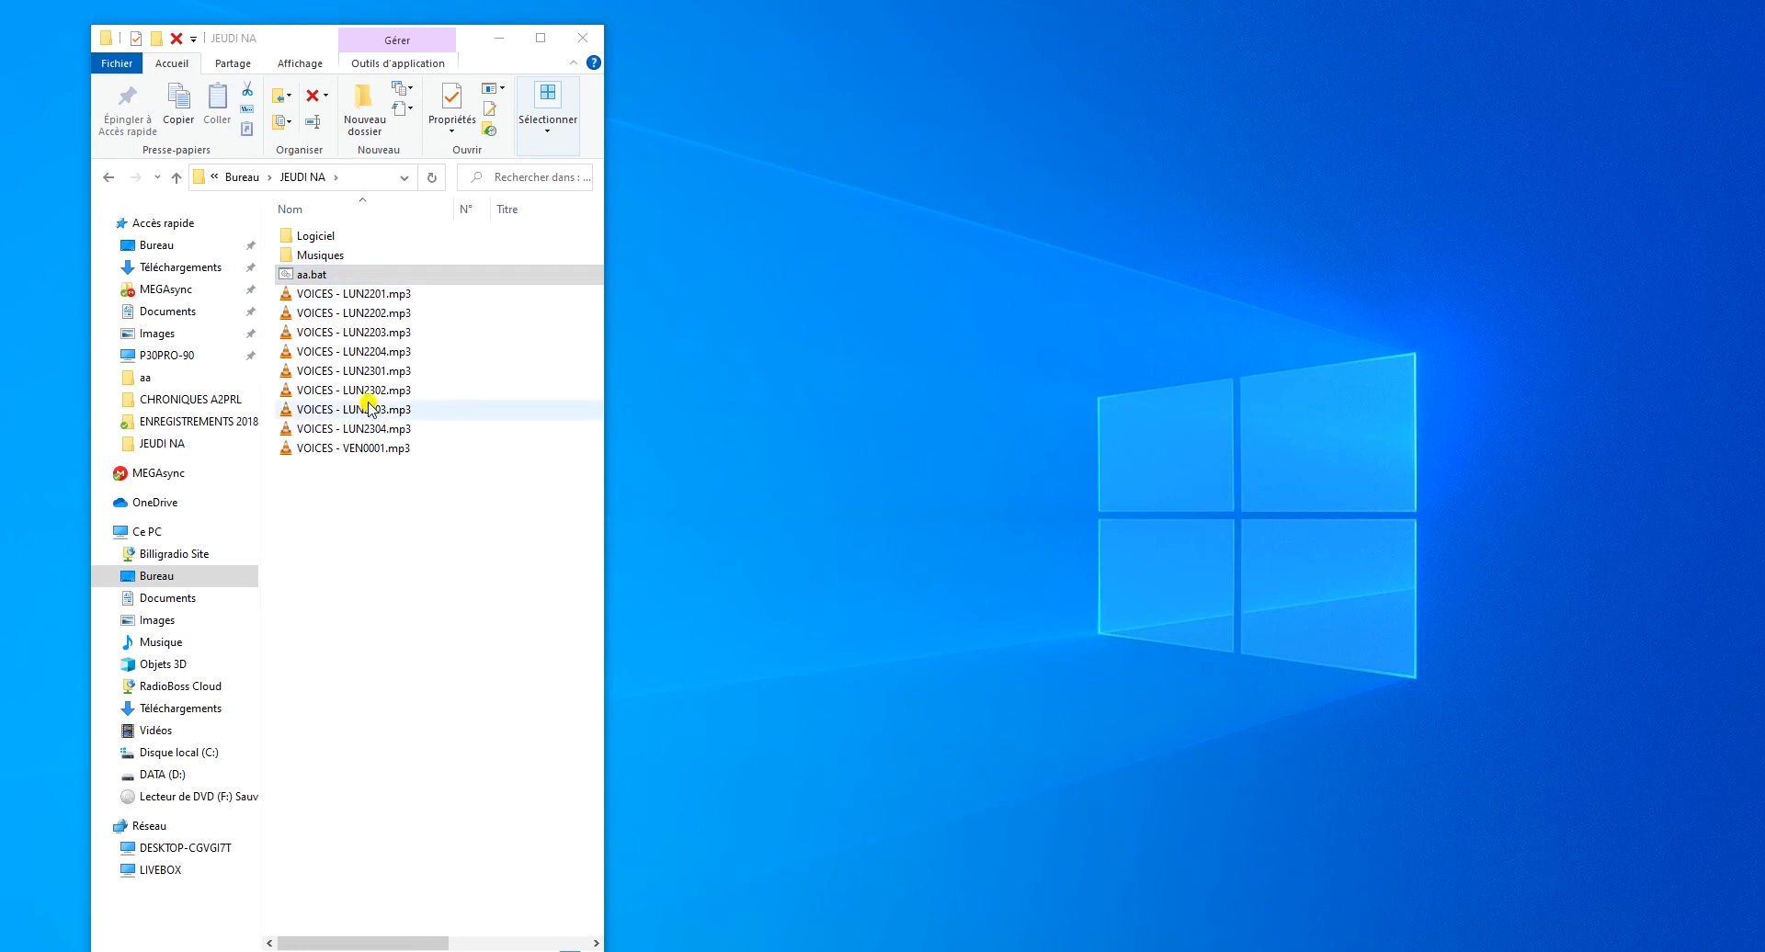
# - Launch Renamer.exe from the Logiciel folder and return to the JEUDI NA folder
pyautogui.doubleClick(329, 236)
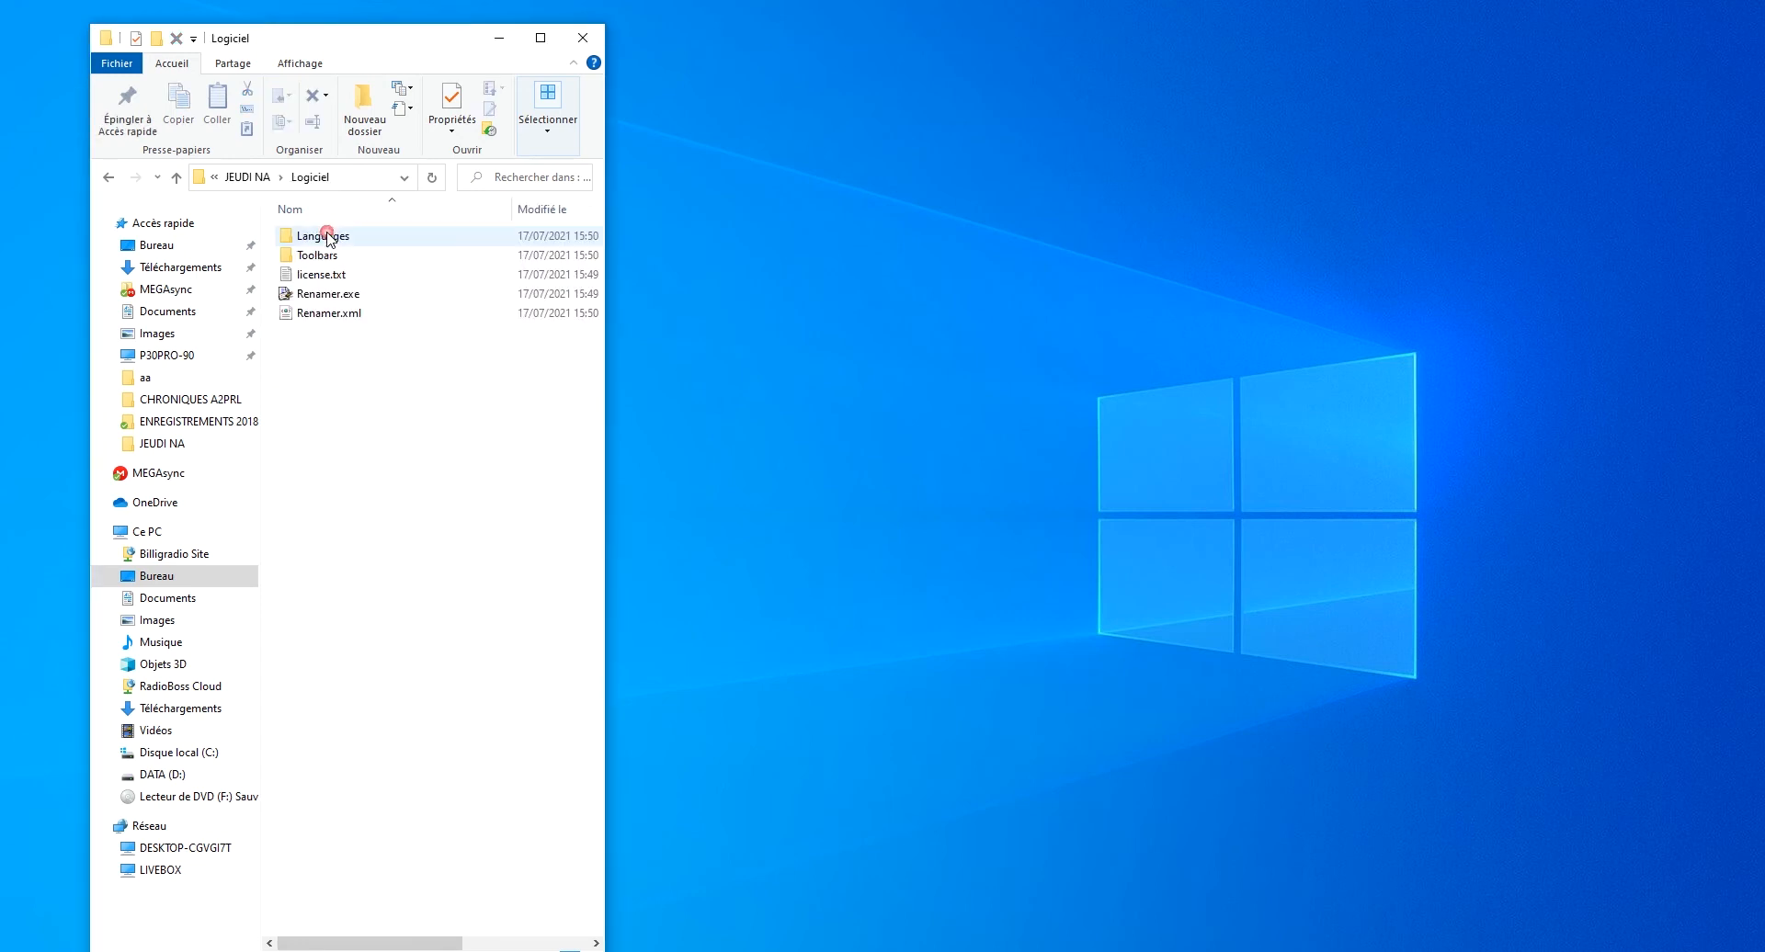
pyautogui.doubleClick(343, 298)
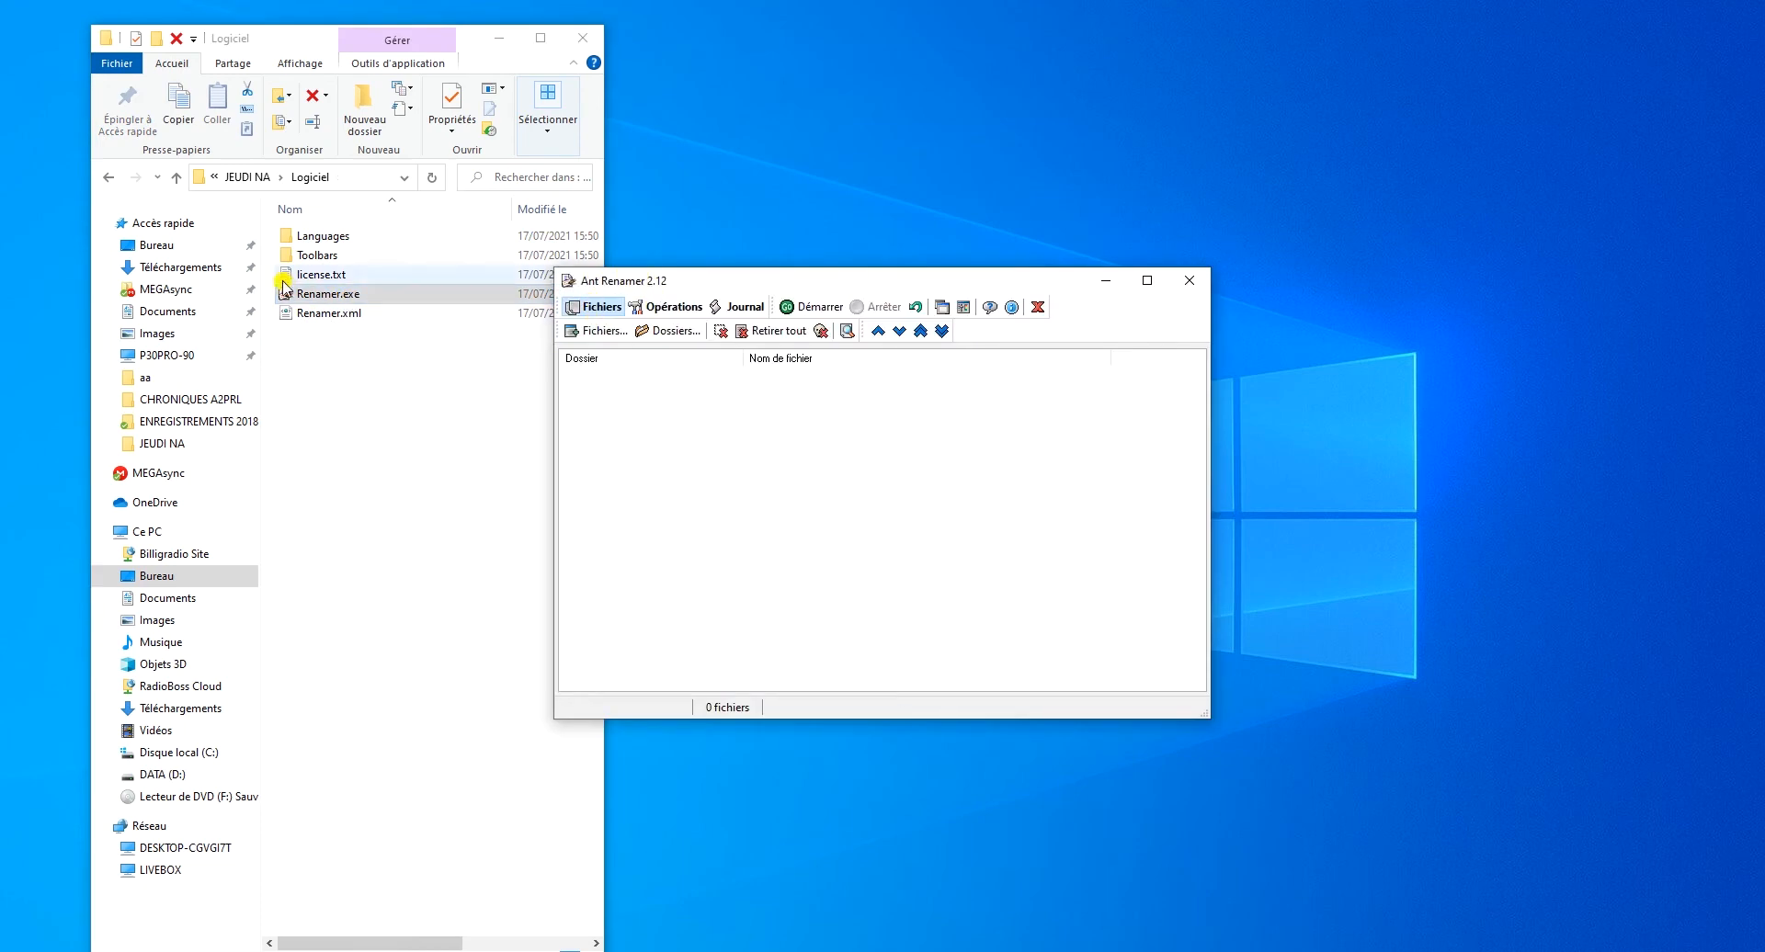
pyautogui.click(247, 177)
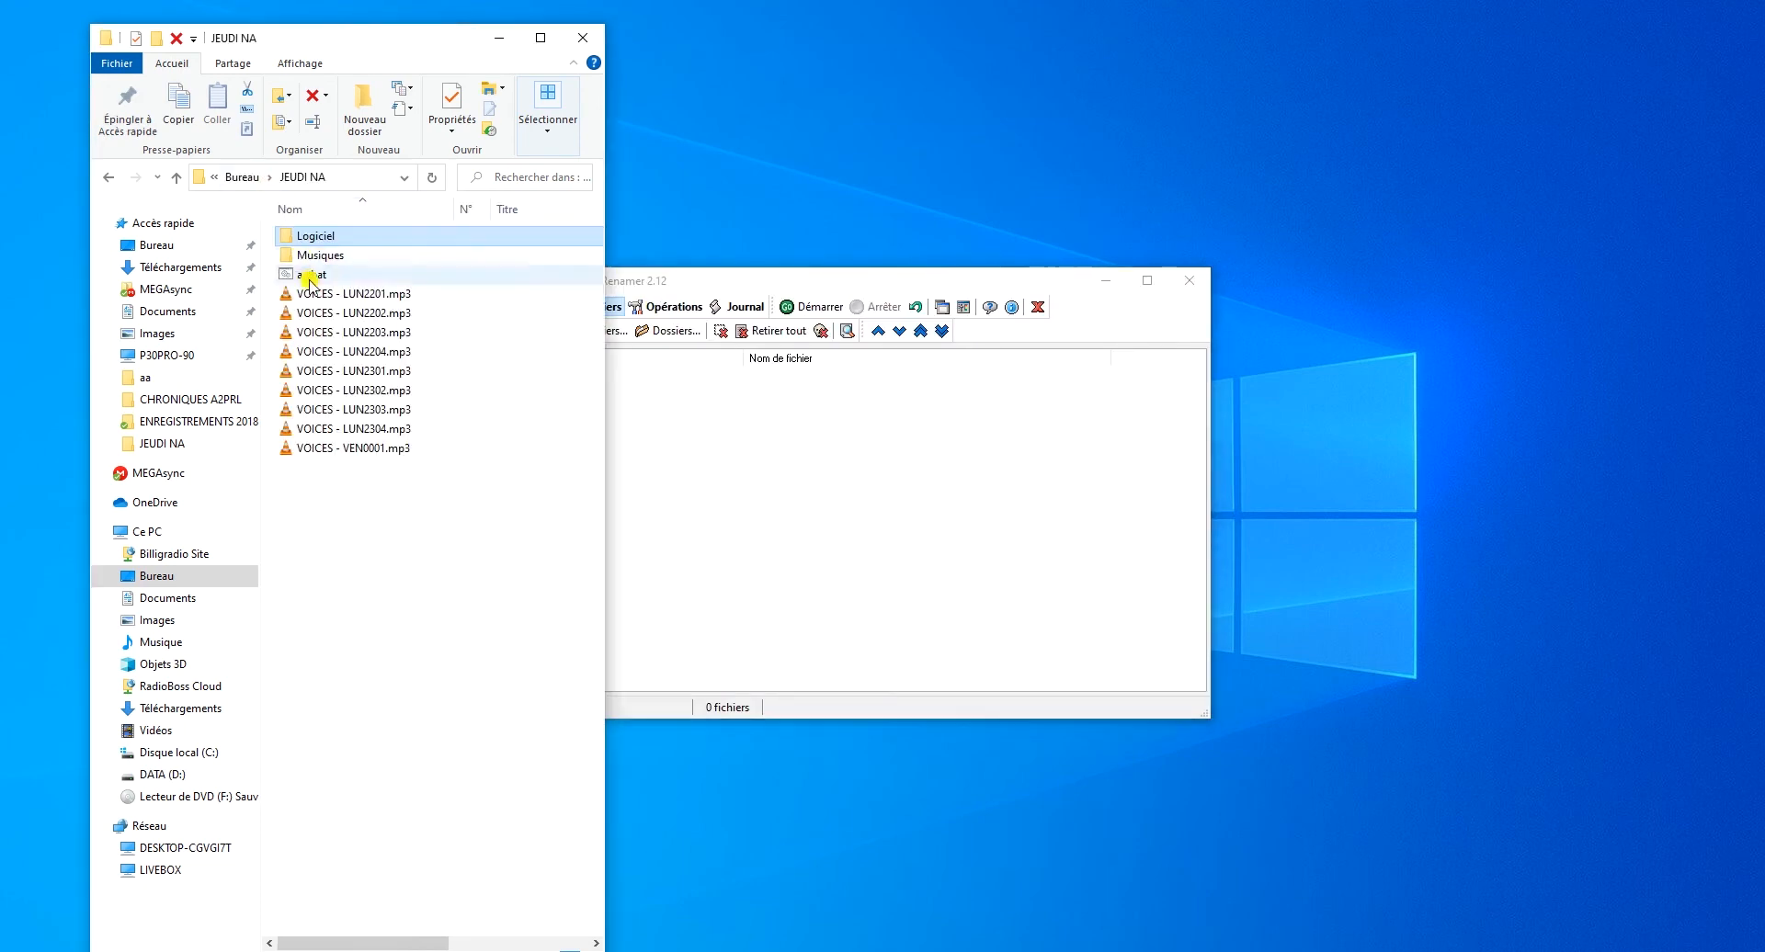
# - Add VOICES - LUN2201.mp3 through VOICES - LUN2304.mp3 to Ant Renamer's file list, keeping the offered drop options
pyautogui.click(338, 294)
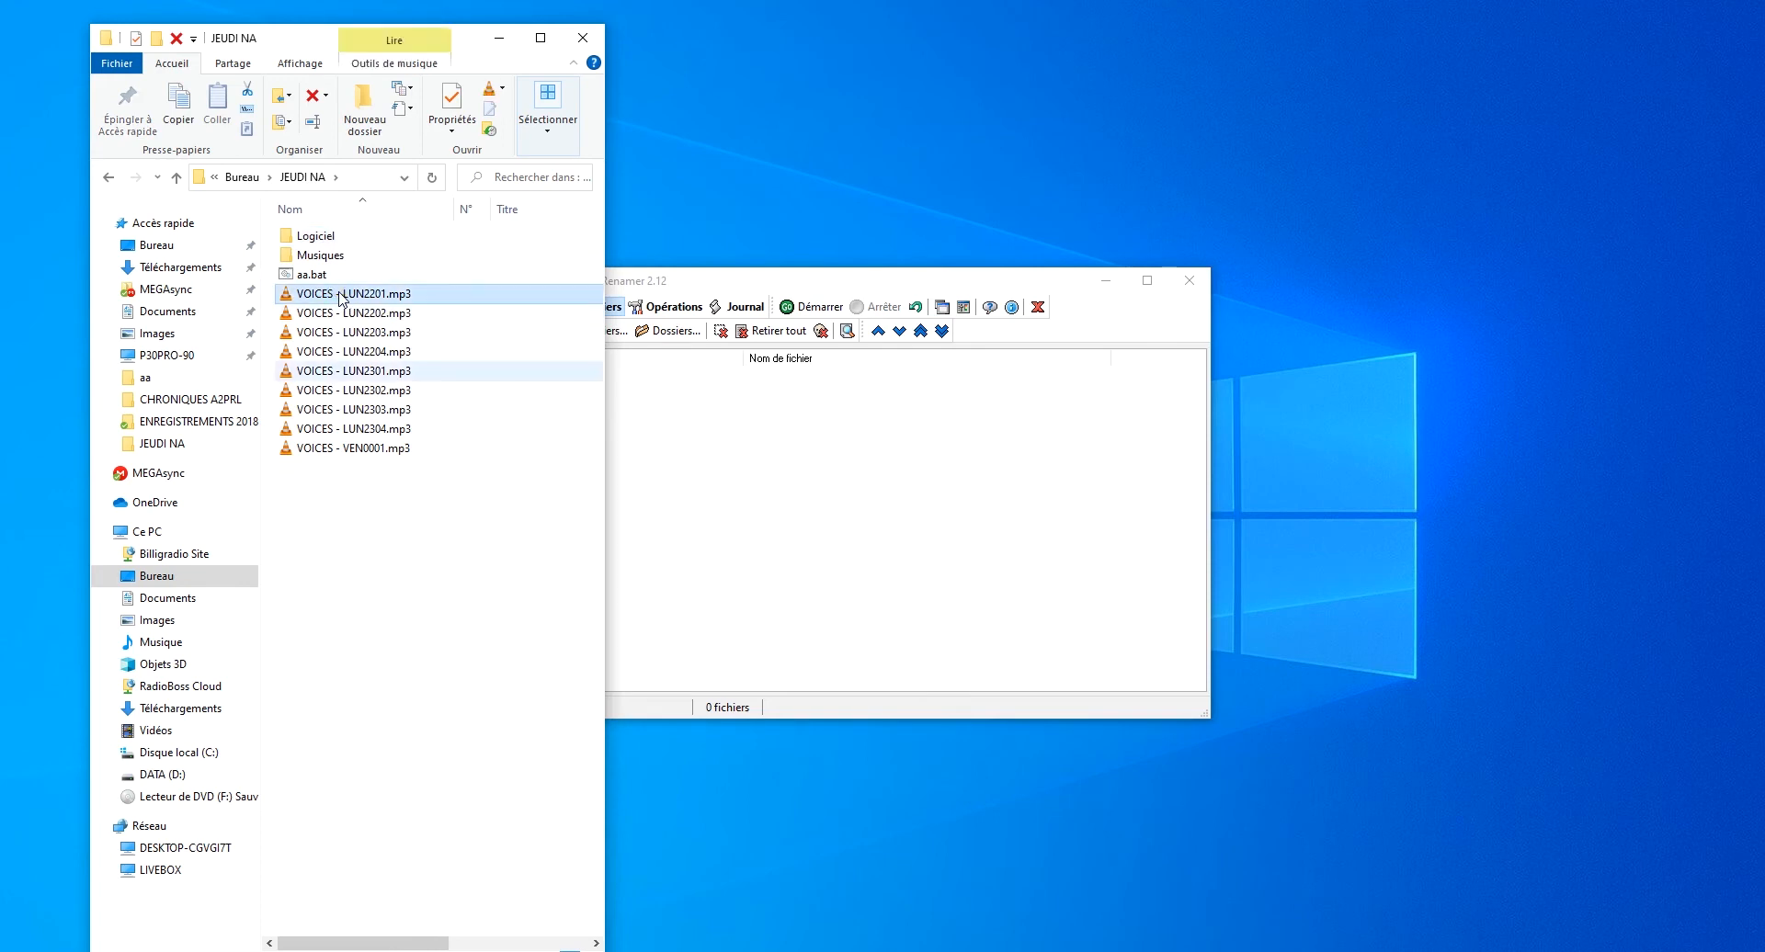
pyautogui.keyDown('shift'); pyautogui.click(344, 429); pyautogui.keyUp('shift')
pyautogui.moveTo(344, 429); pyautogui.dragTo(957, 523)
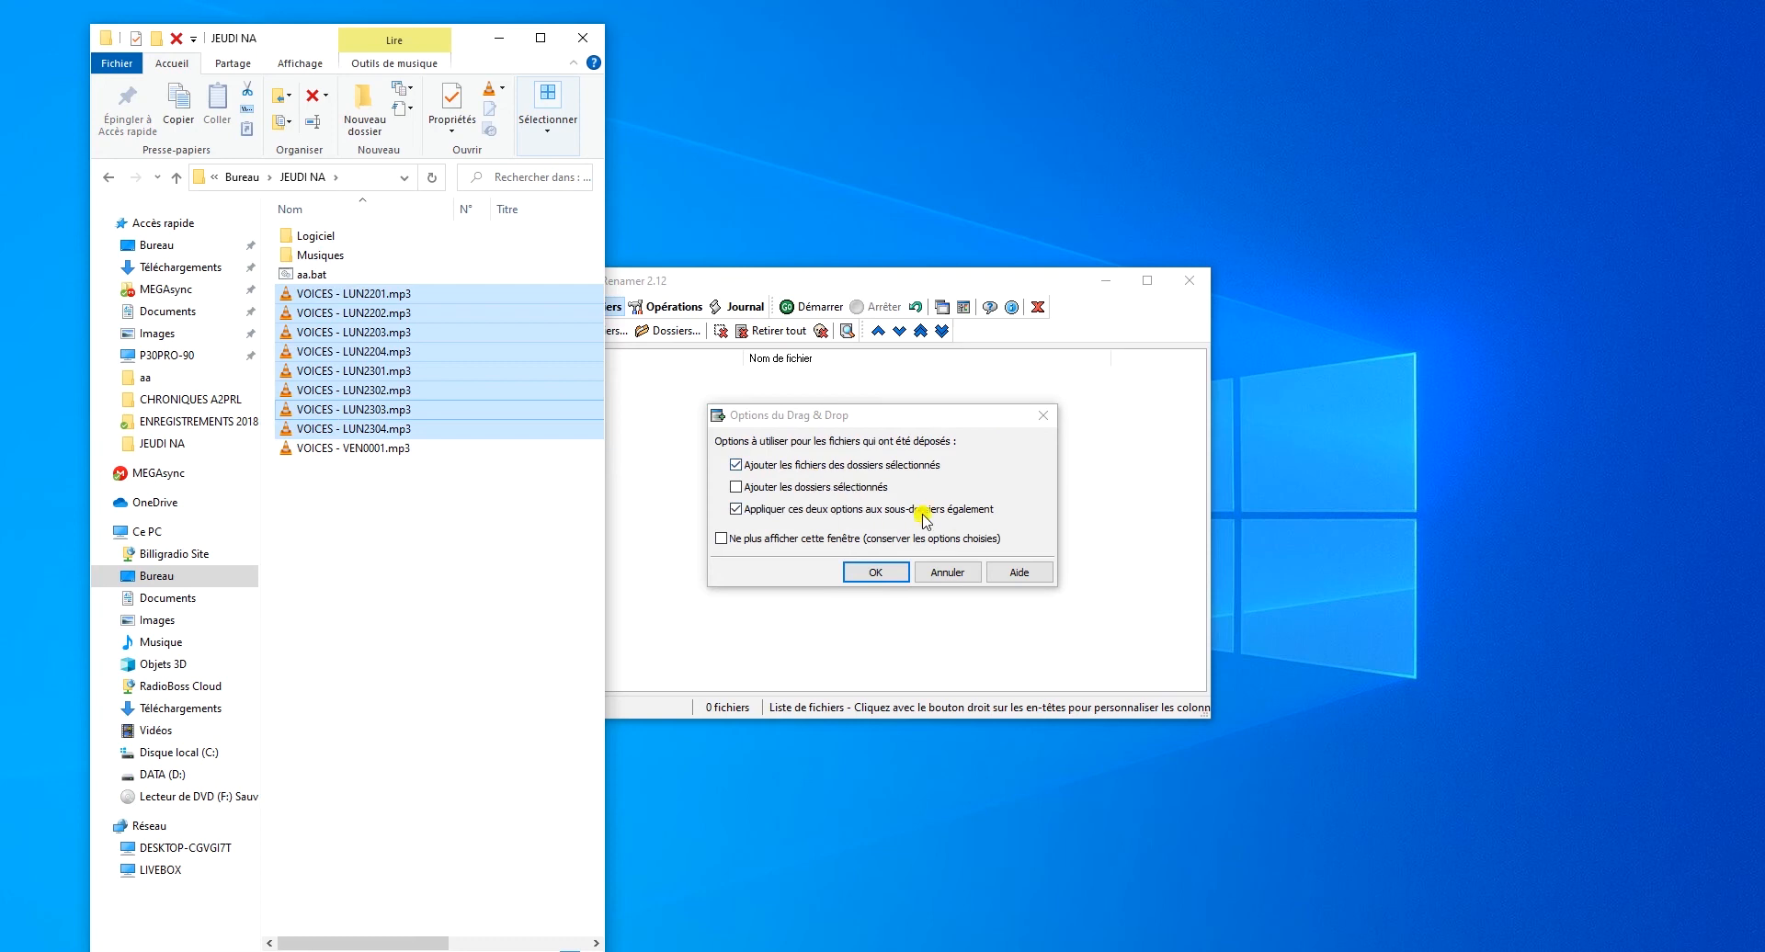
pyautogui.click(901, 572)
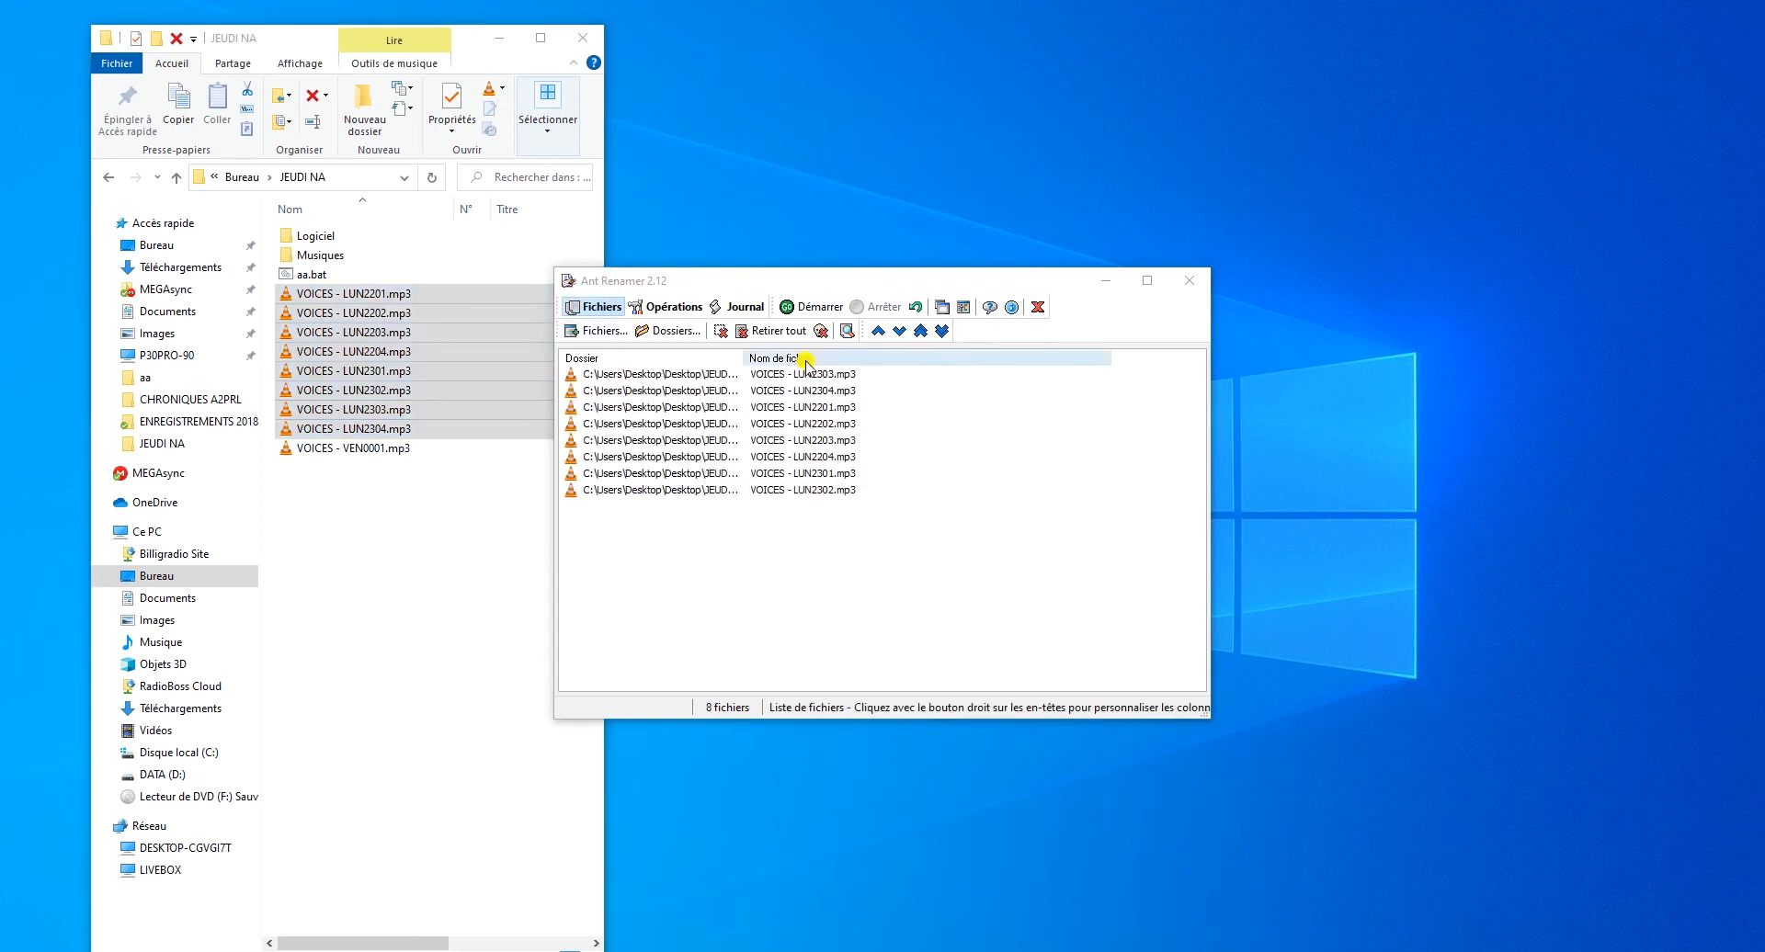
# - Rename the listed files with the Remplacement de chaîne operation, replacing LUN with MAR, and close Ant Renamer
pyautogui.click(683, 307)
pyautogui.click(684, 307)
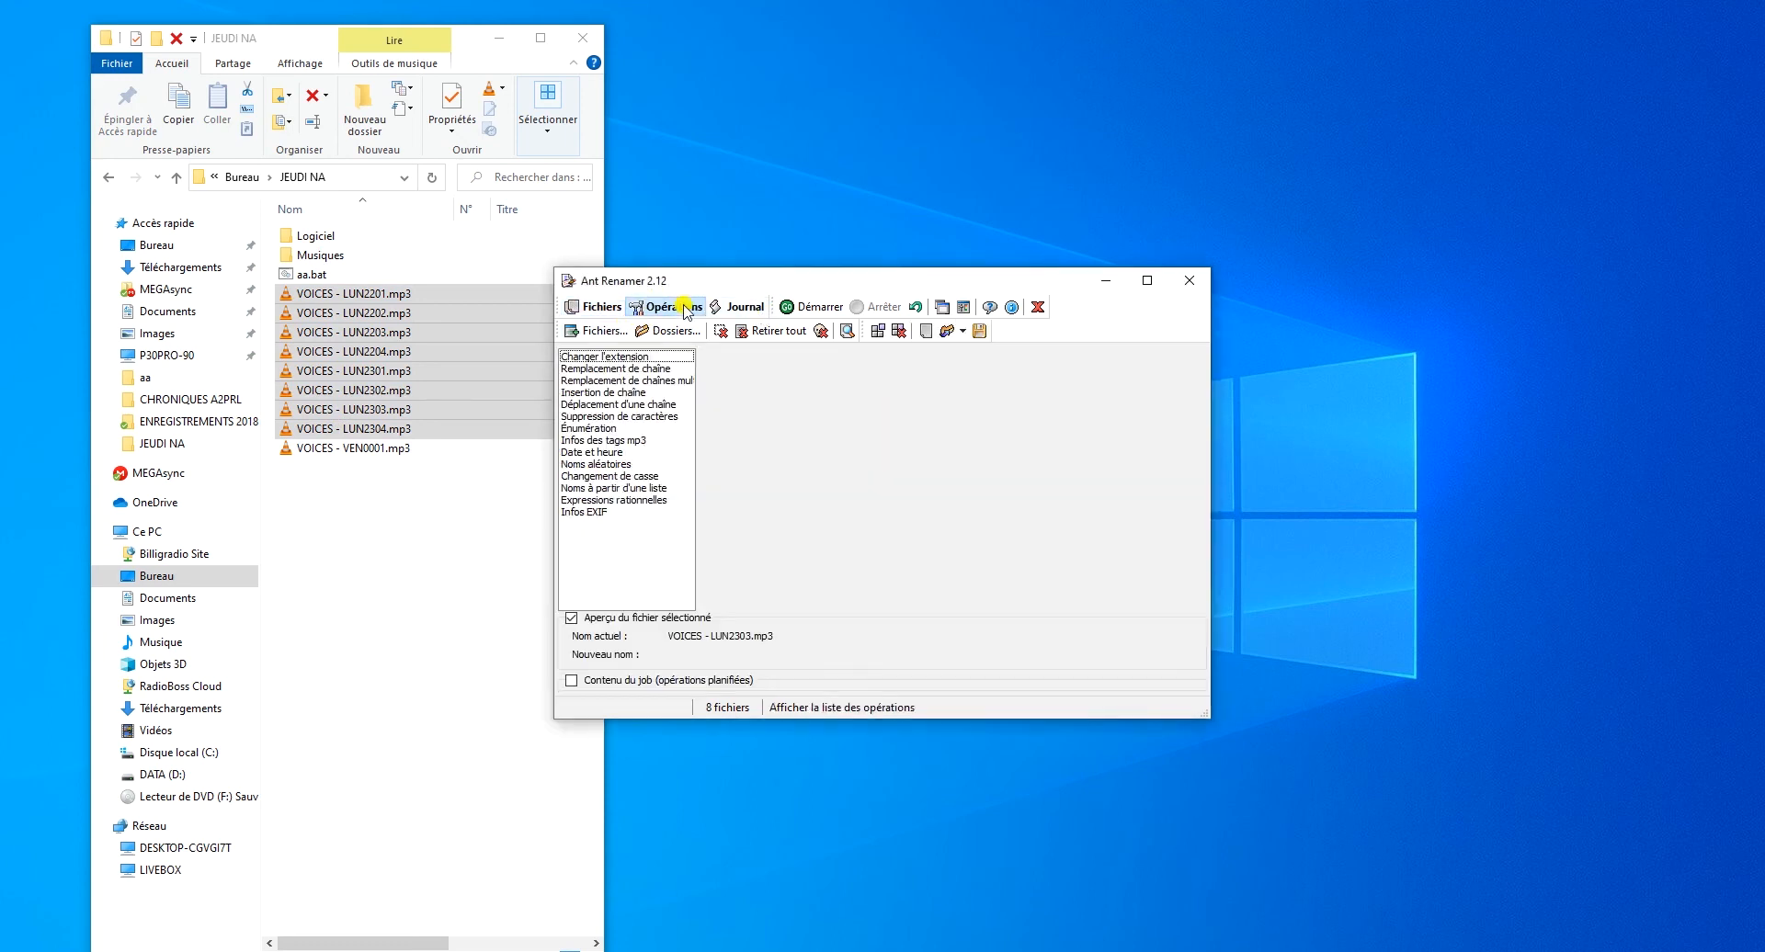
pyautogui.click(609, 355)
pyautogui.click(614, 369)
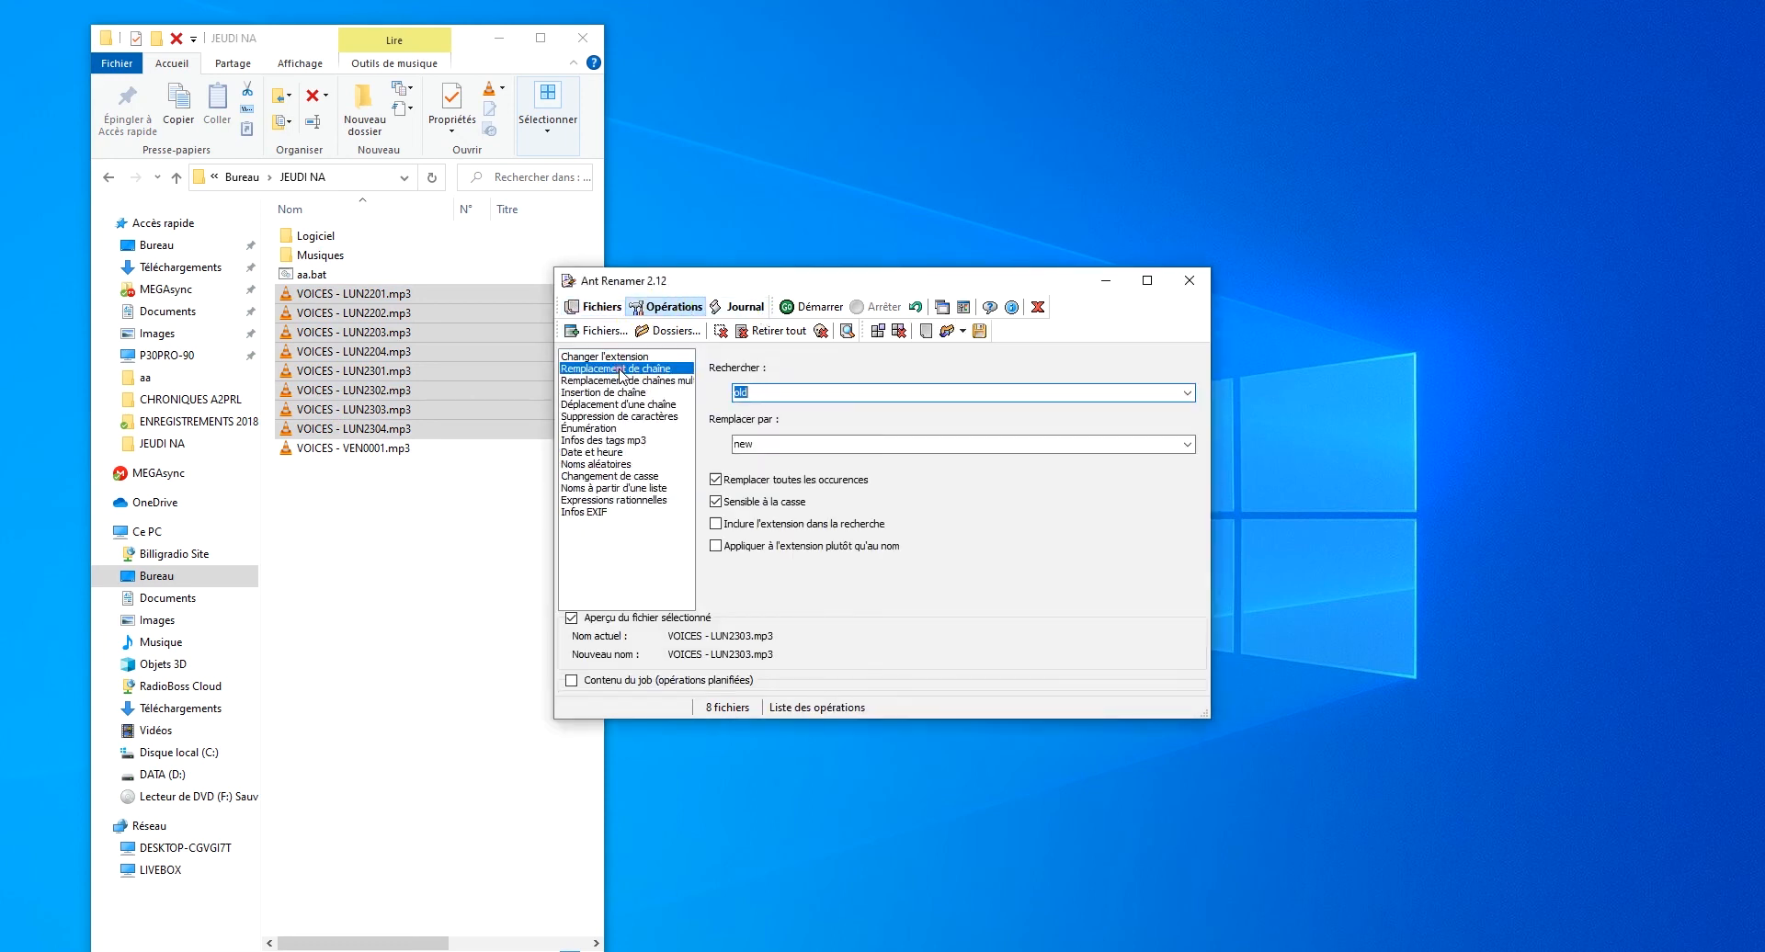
pyautogui.click(757, 394)
pyautogui.doubleClick(758, 393)
pyautogui.write('LUN')
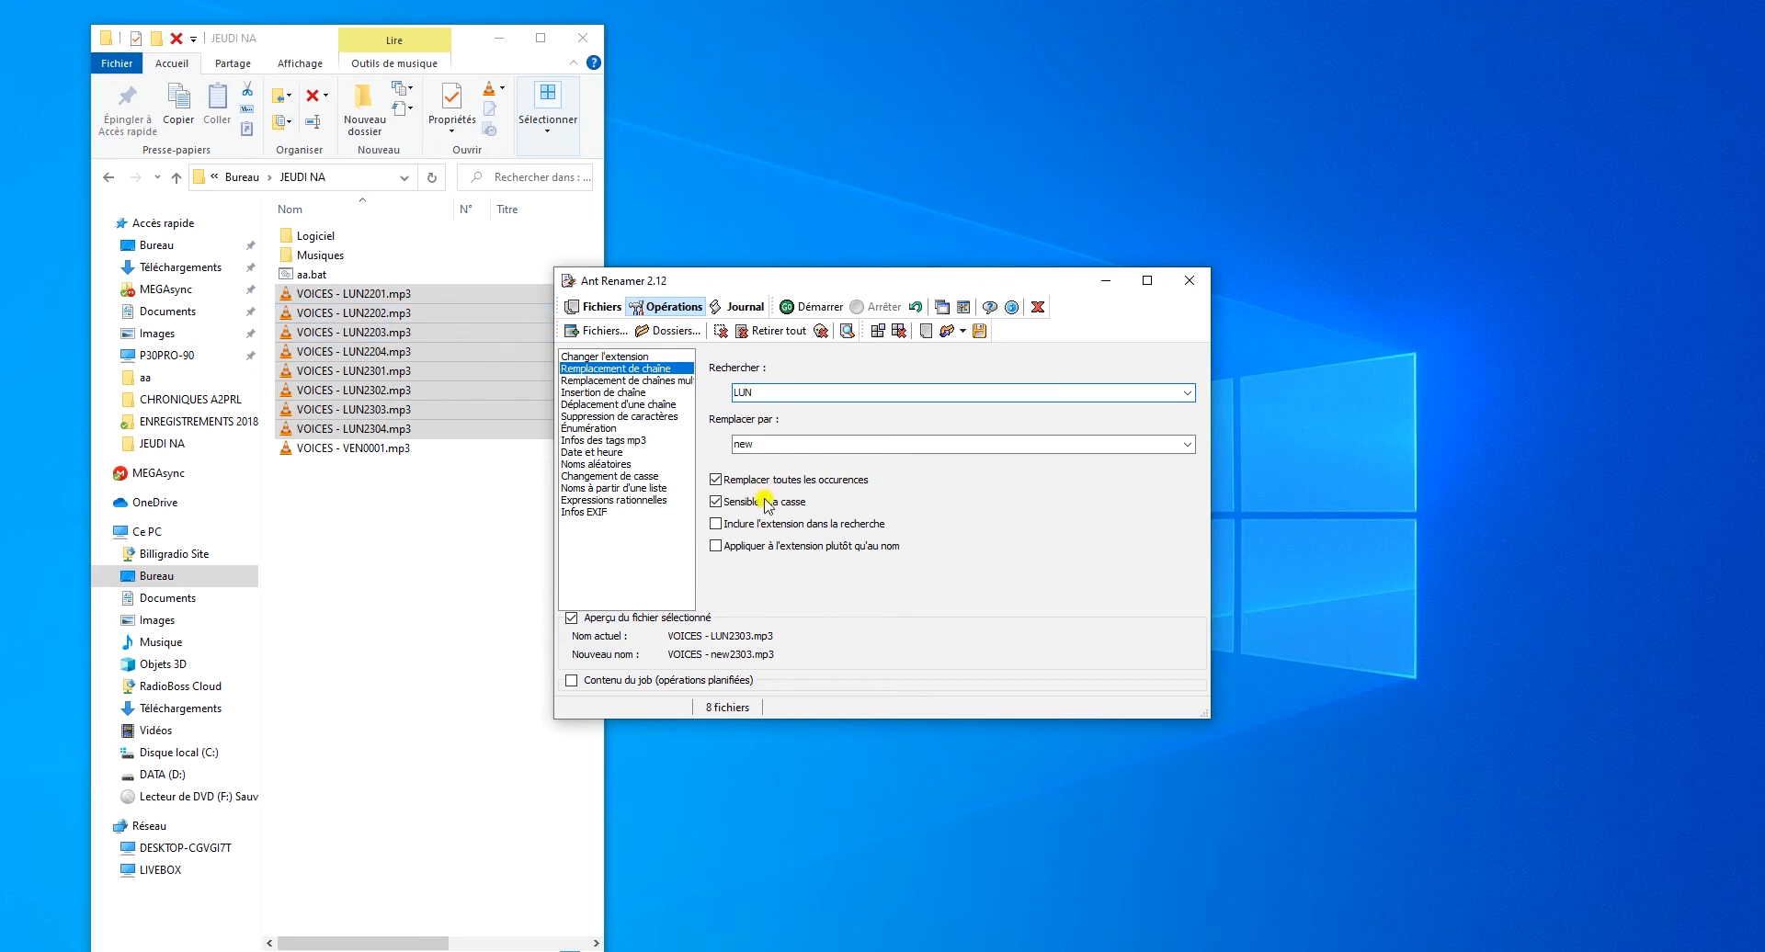
pyautogui.doubleClick(744, 444)
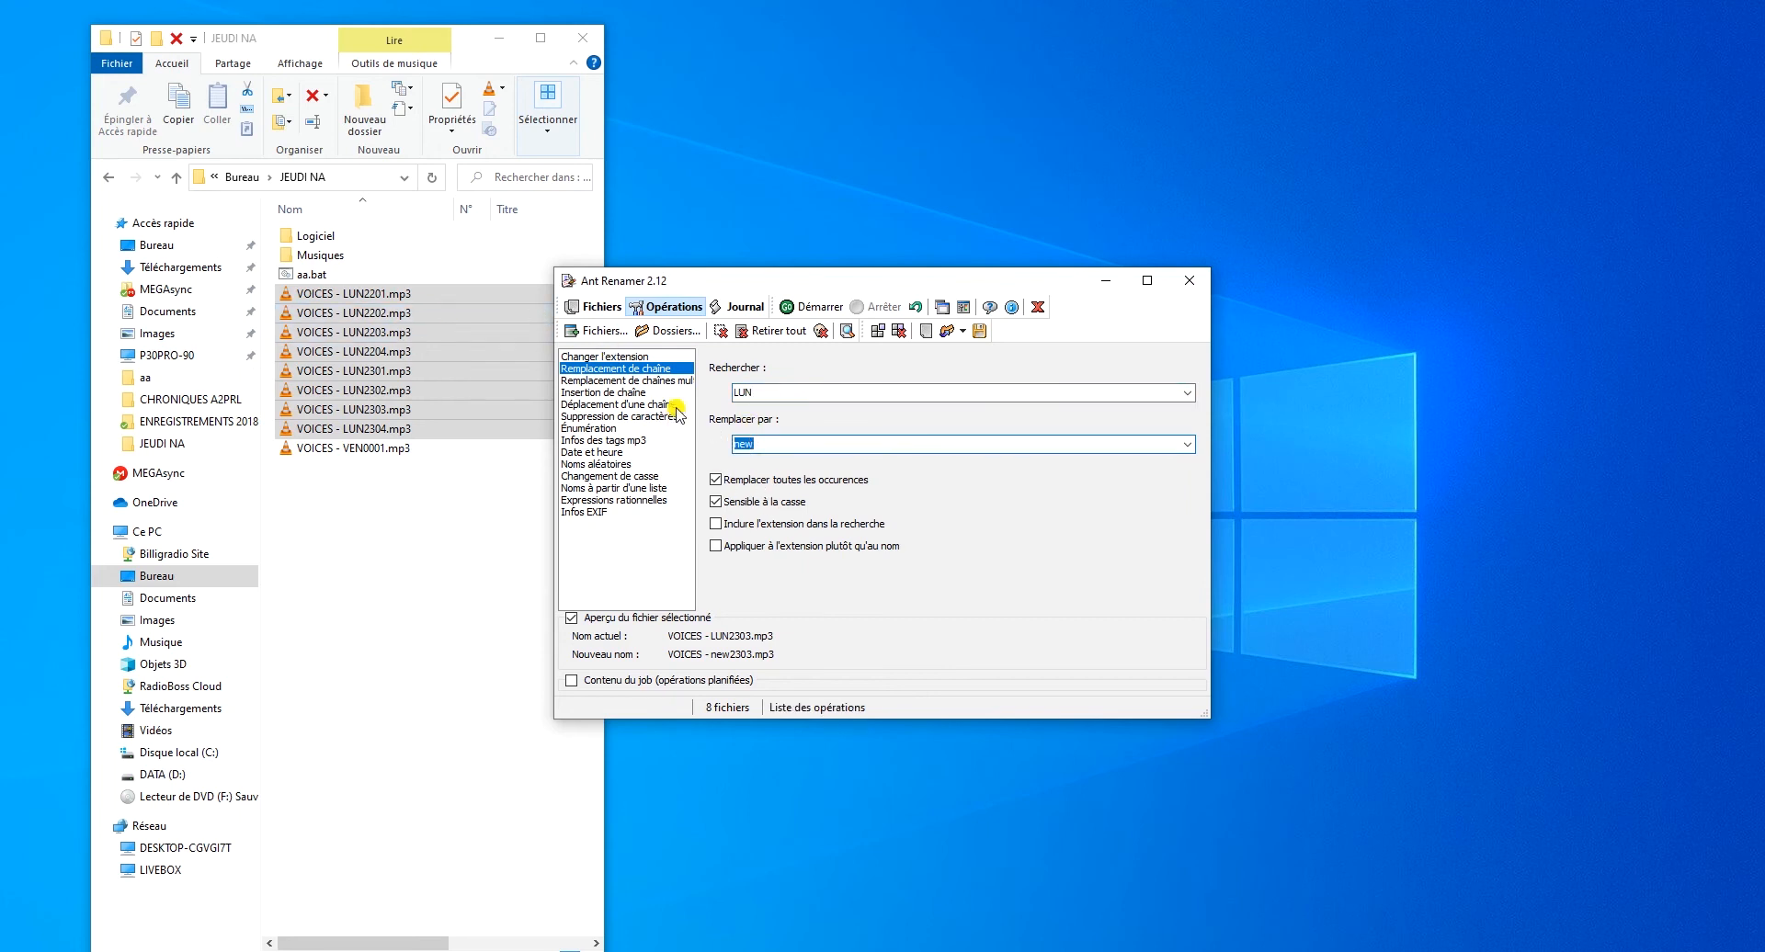
pyautogui.write('MAR')
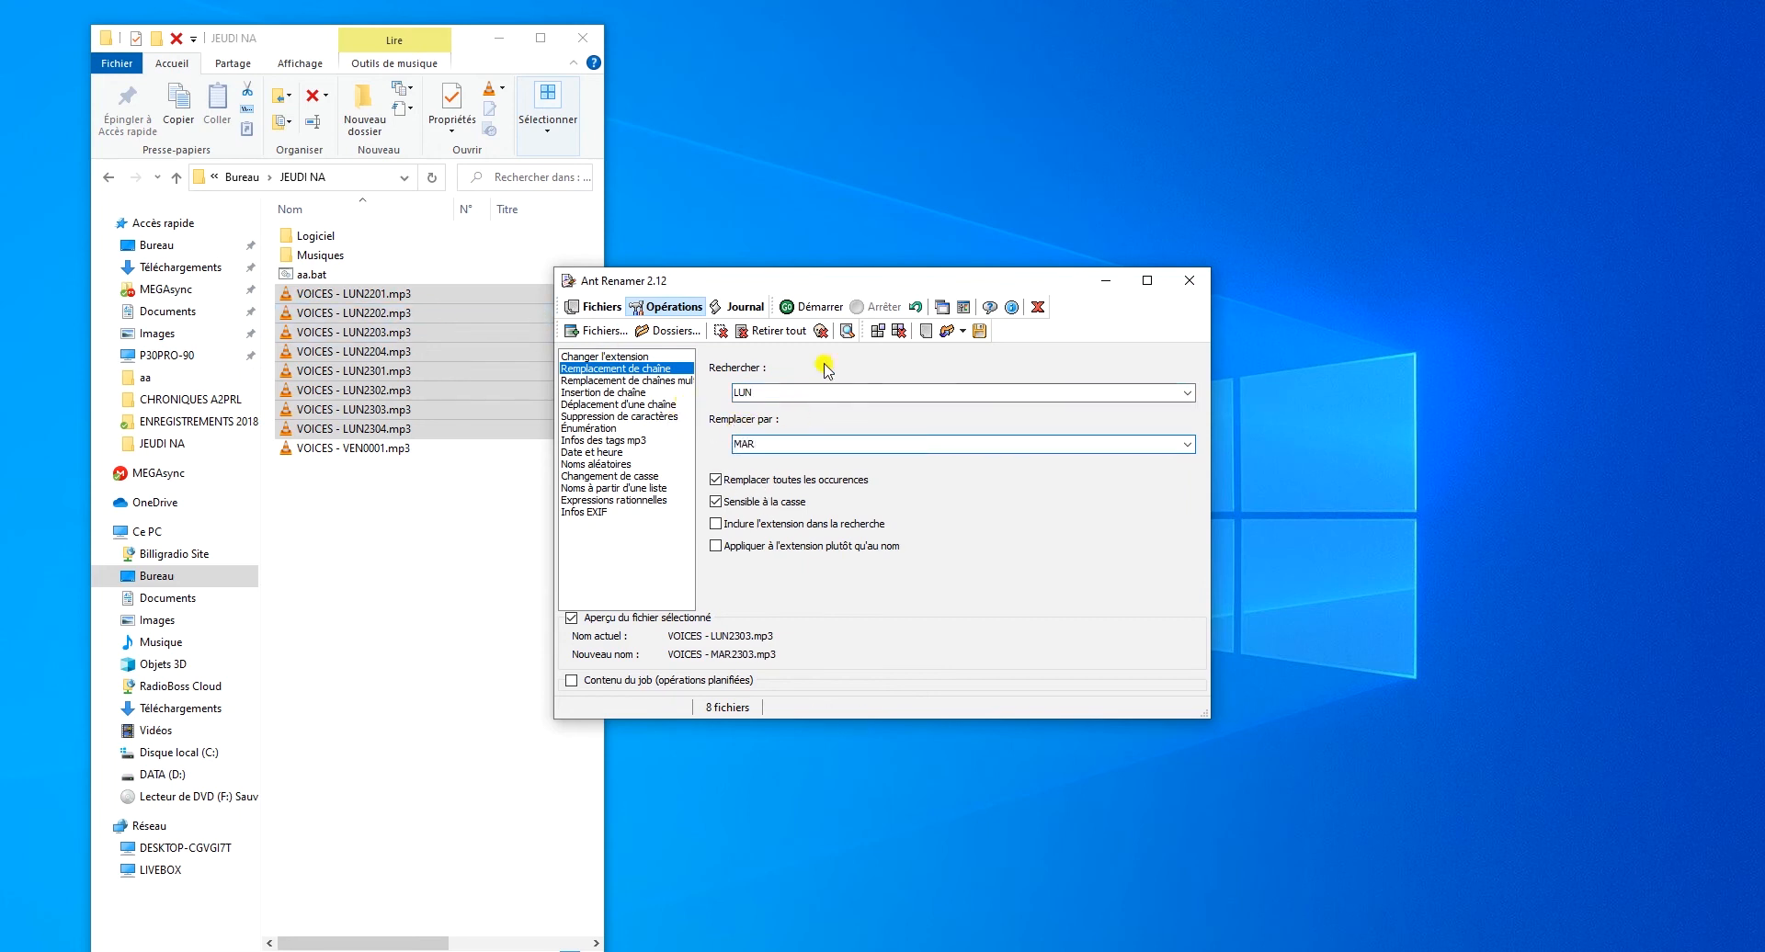
pyautogui.click(798, 306)
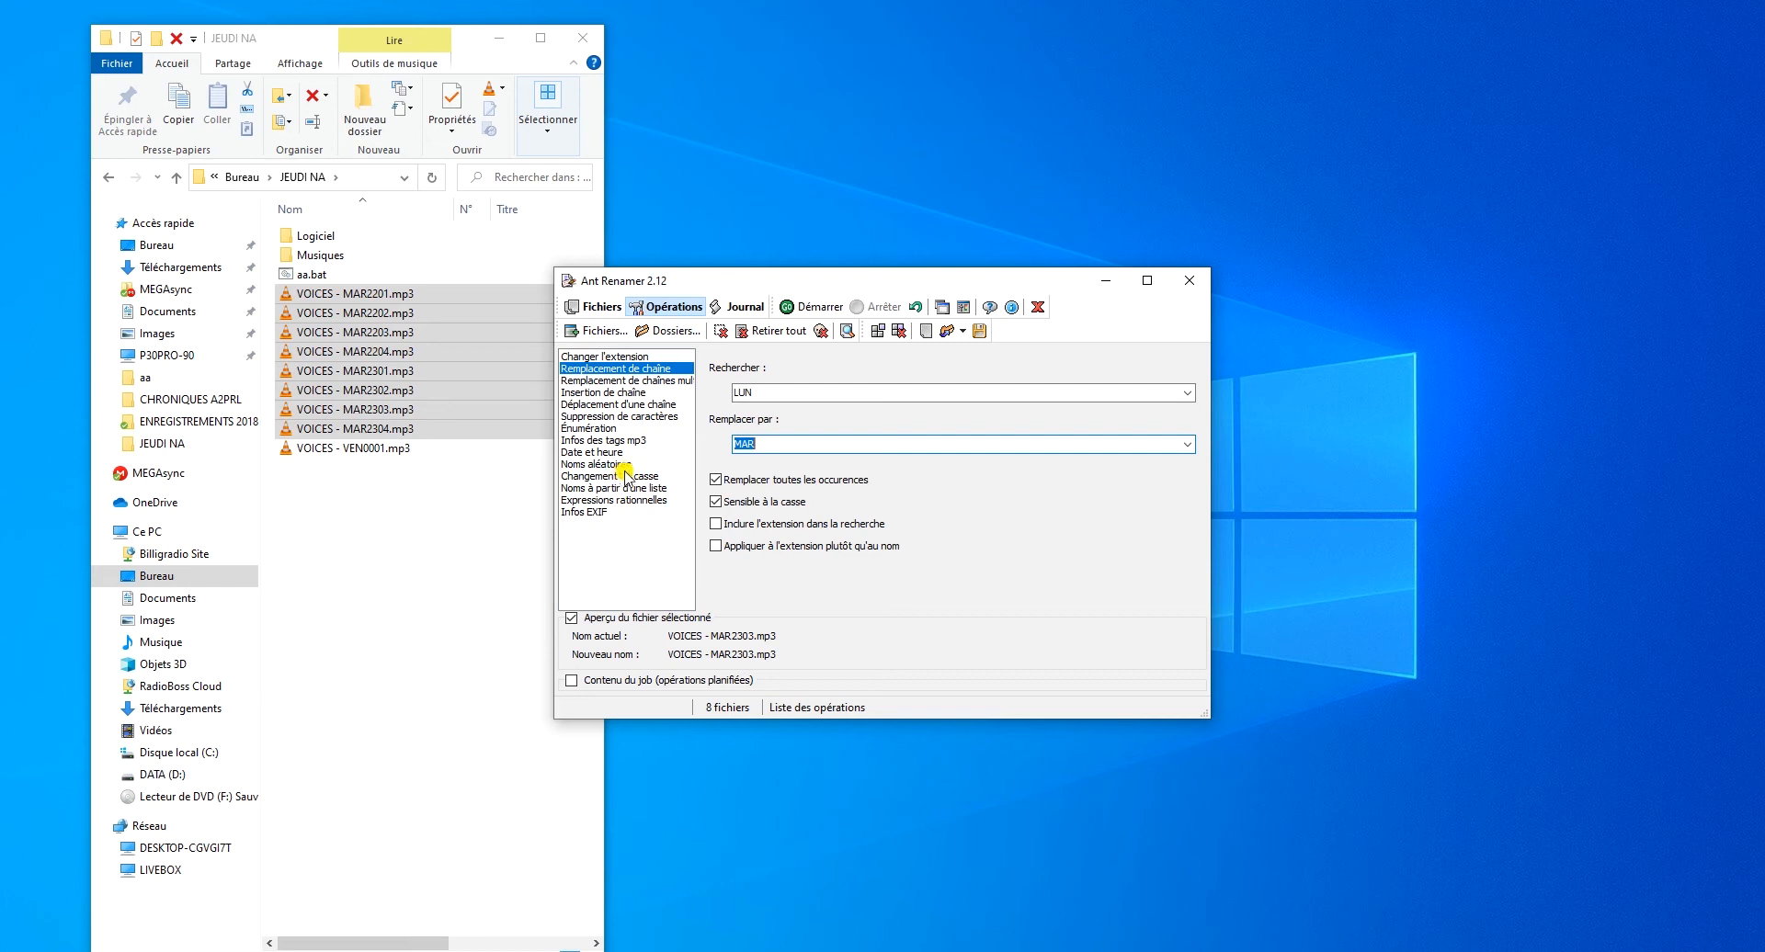
pyautogui.click(1183, 281)
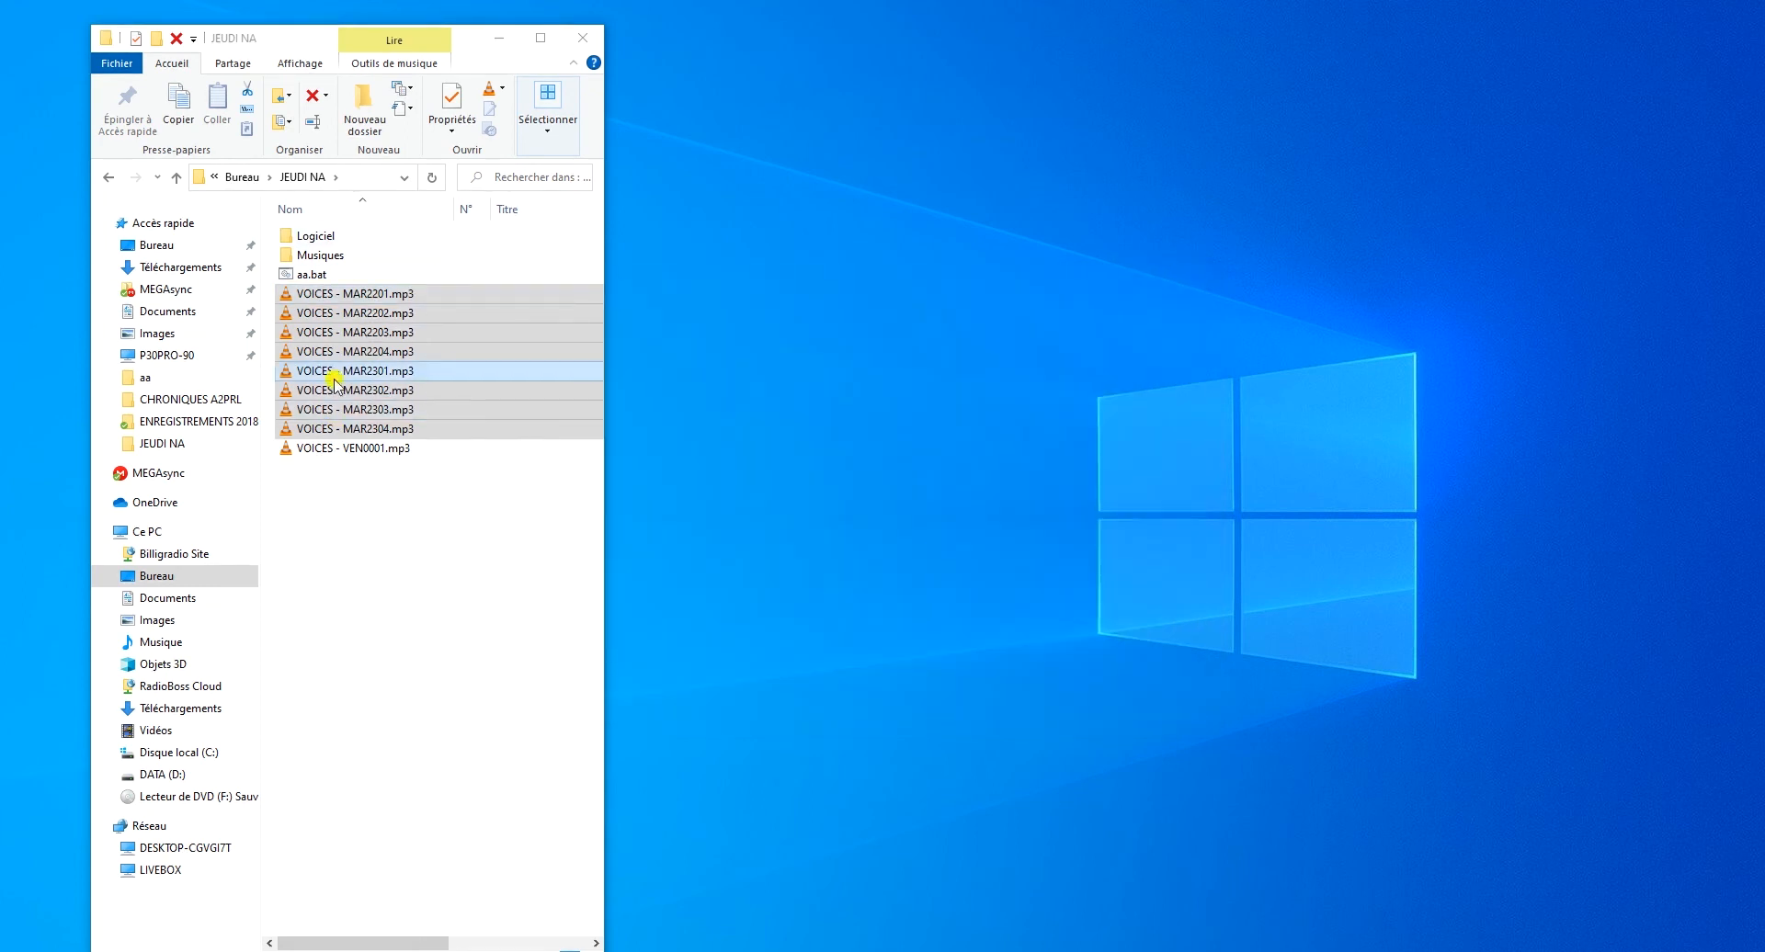
# - Open all the tracks of the Musiques folder in Mp3tag
pyautogui.doubleClick(346, 257)
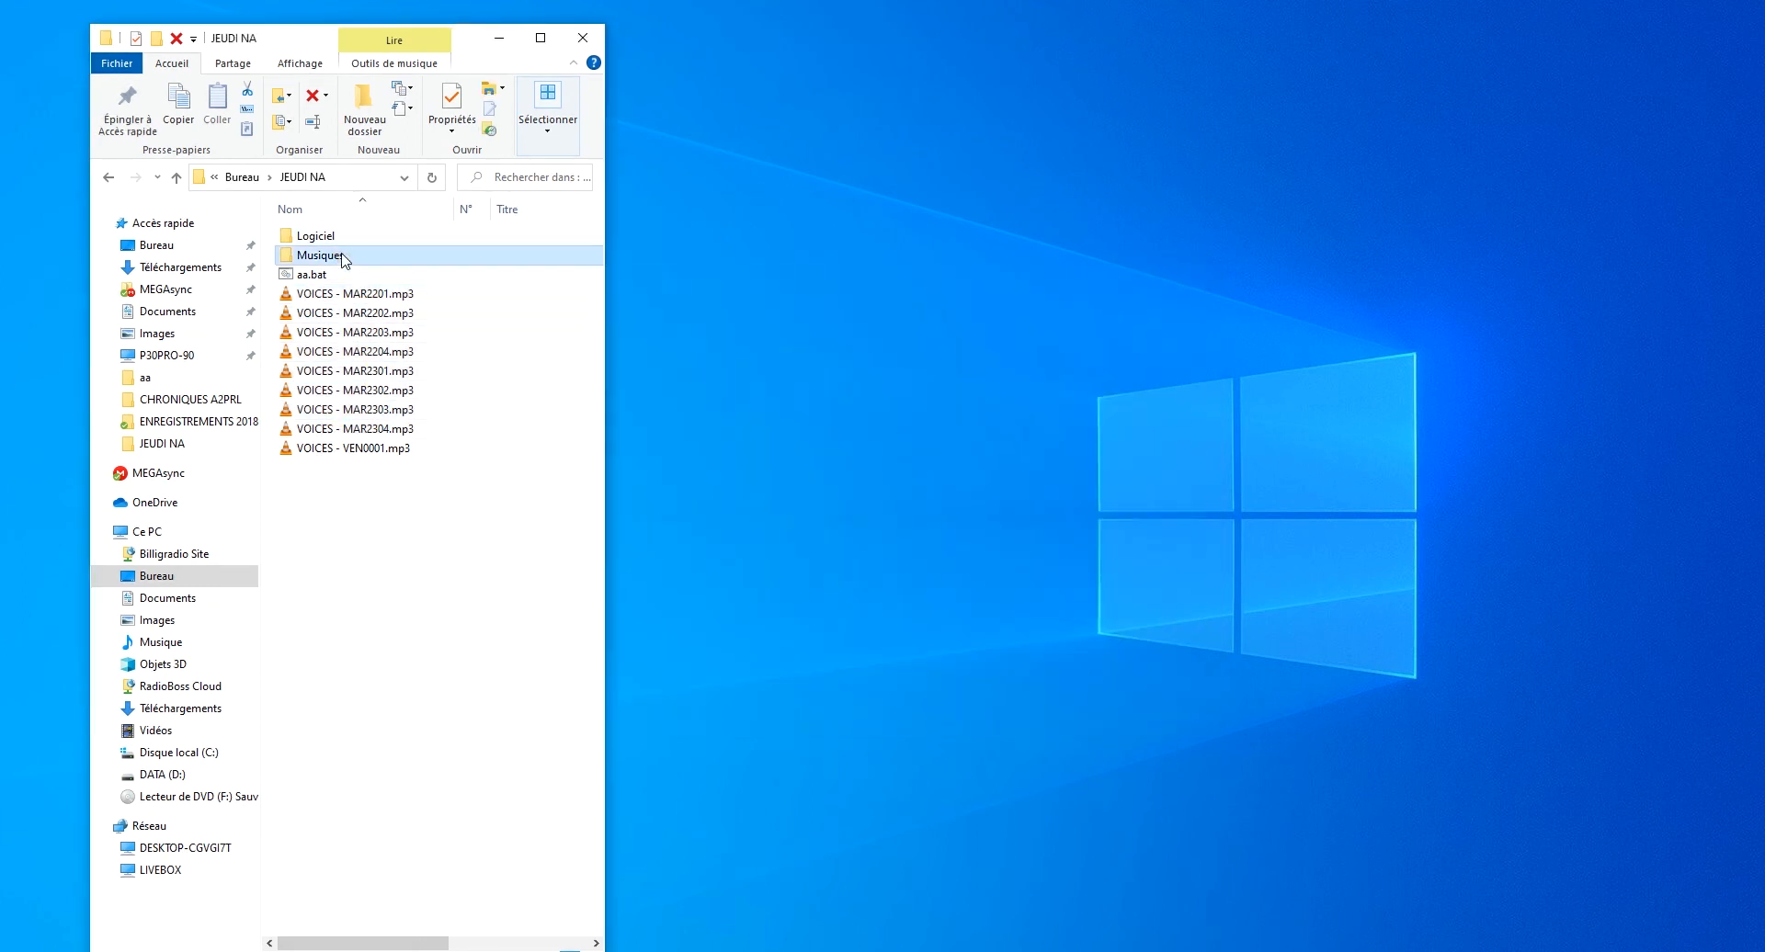
pyautogui.scroll(-20, 414, 363)
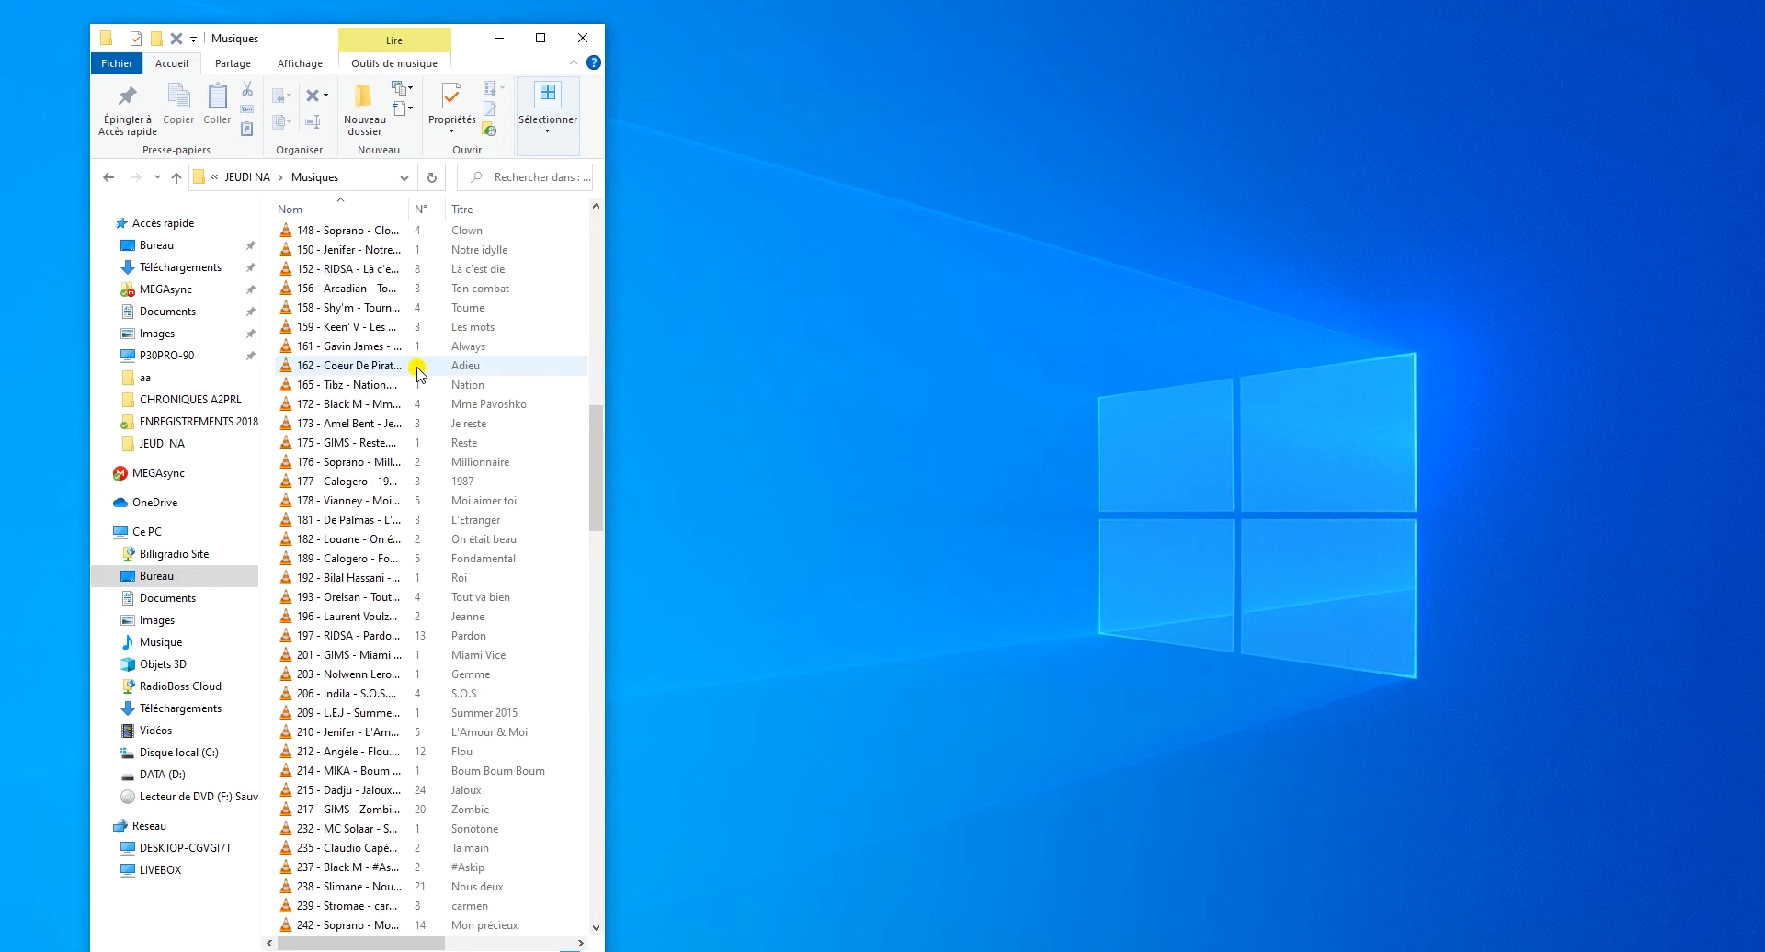
pyautogui.scroll(-20, 417, 369)
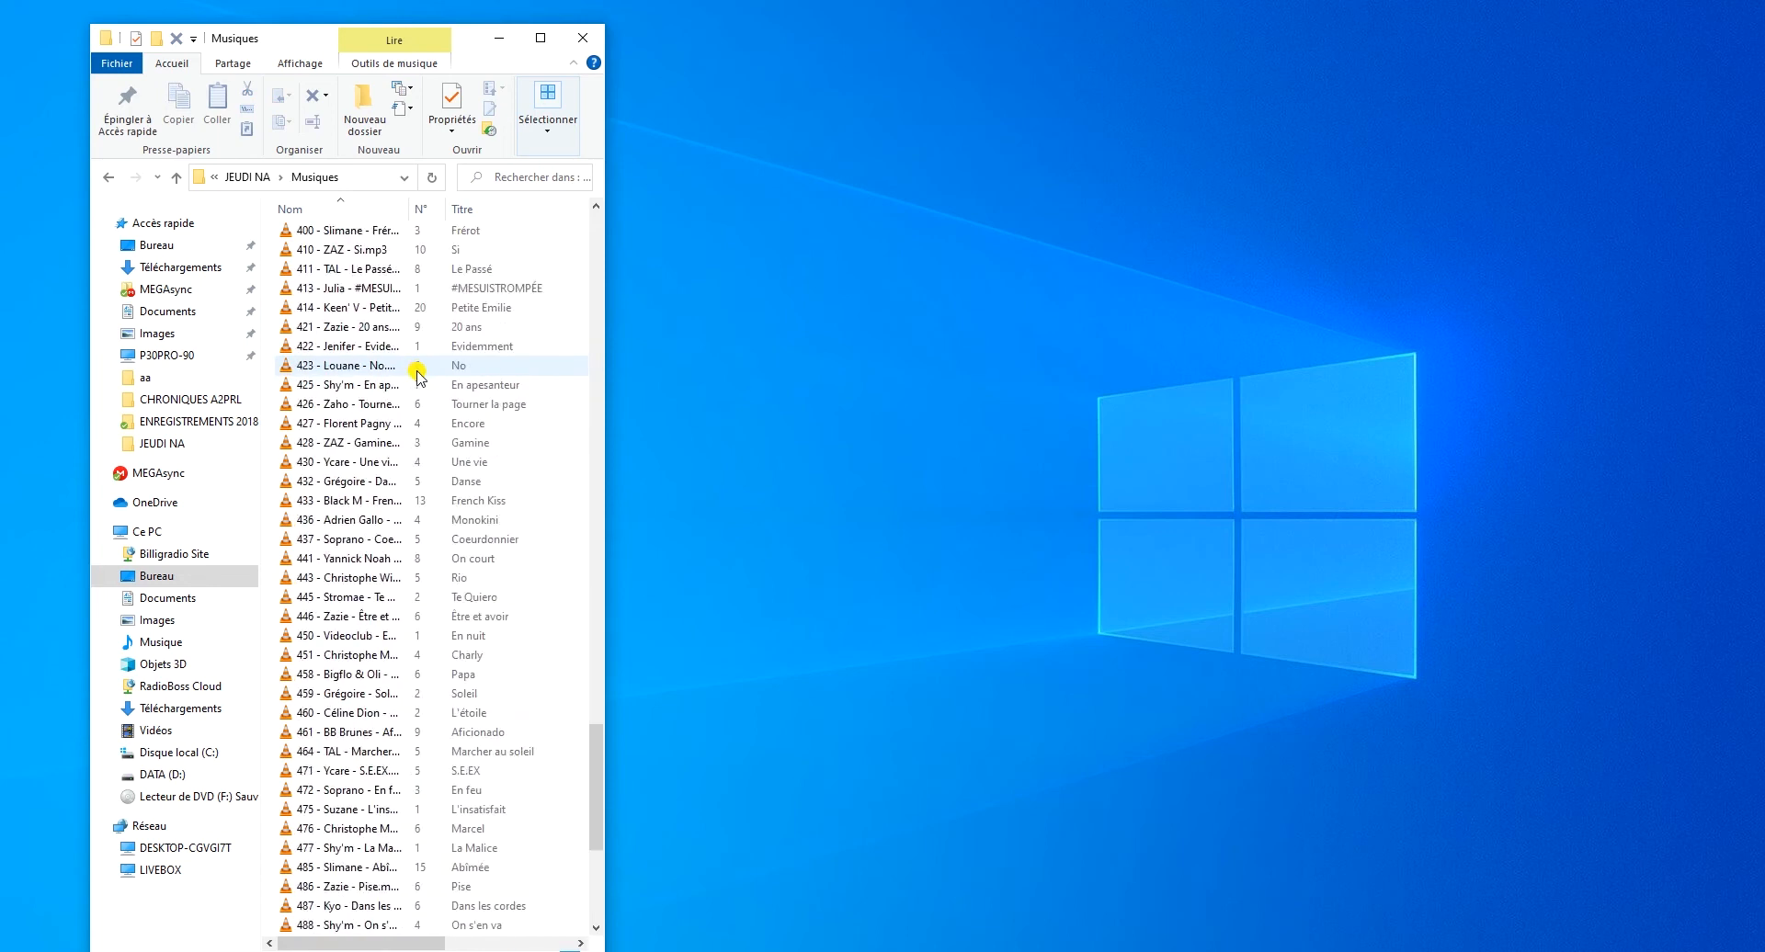
pyautogui.scroll(20, 417, 371)
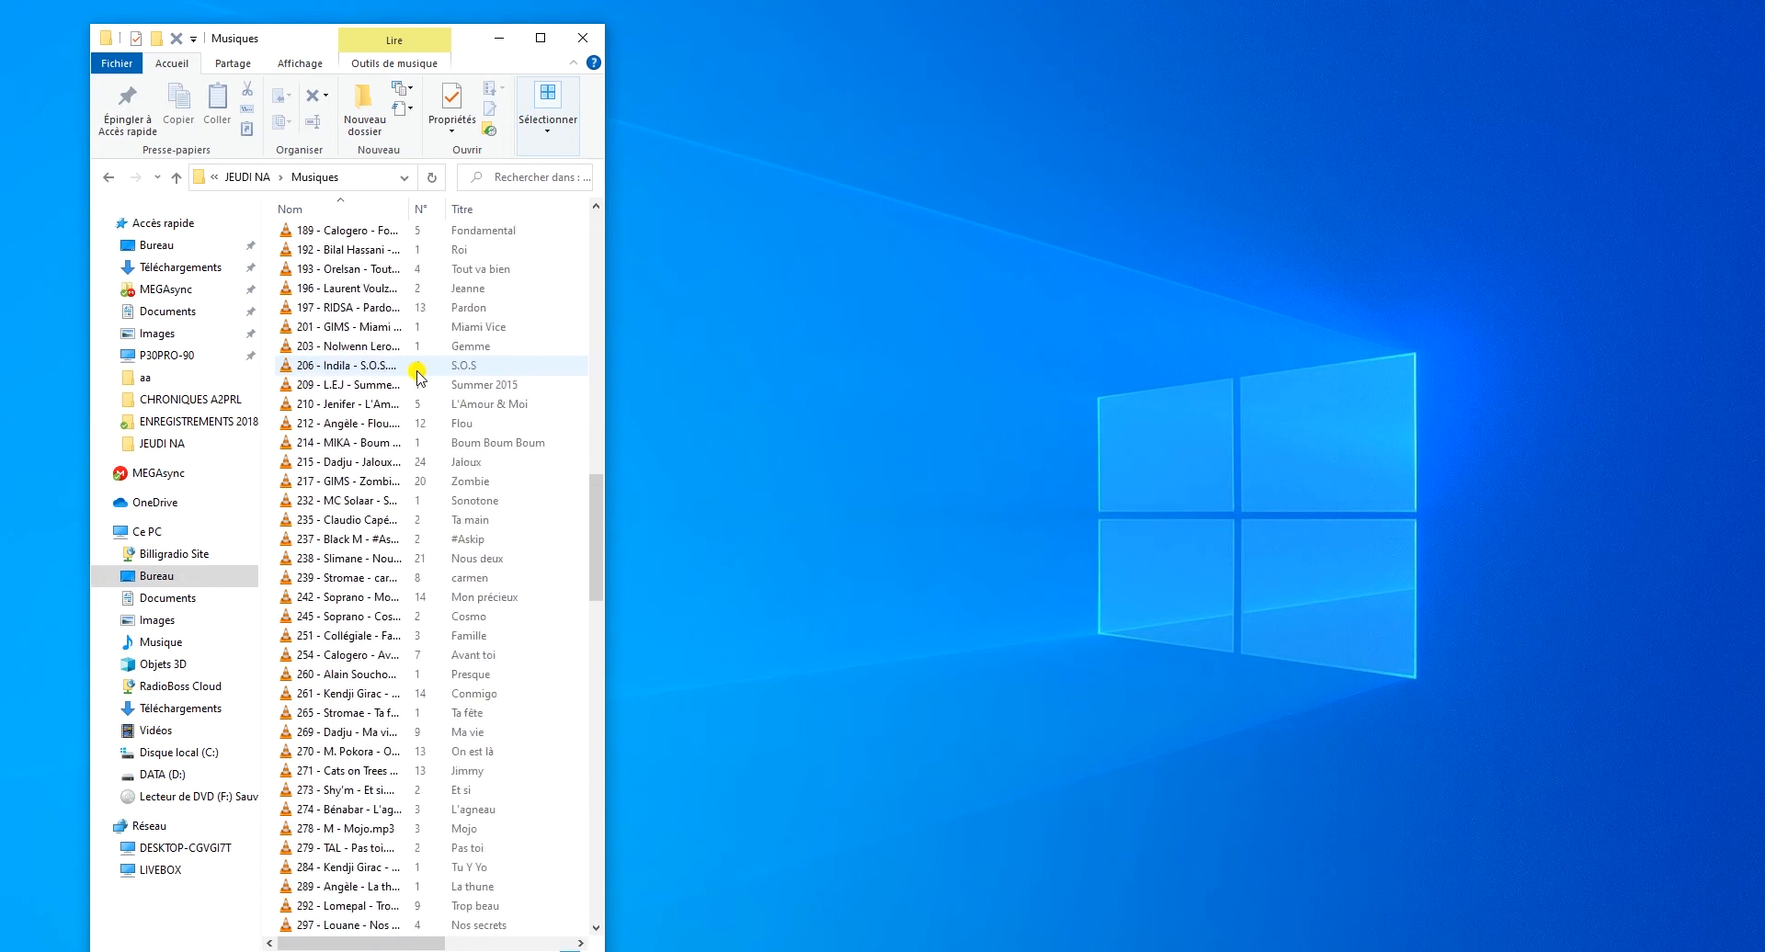
pyautogui.scroll(15, 418, 375)
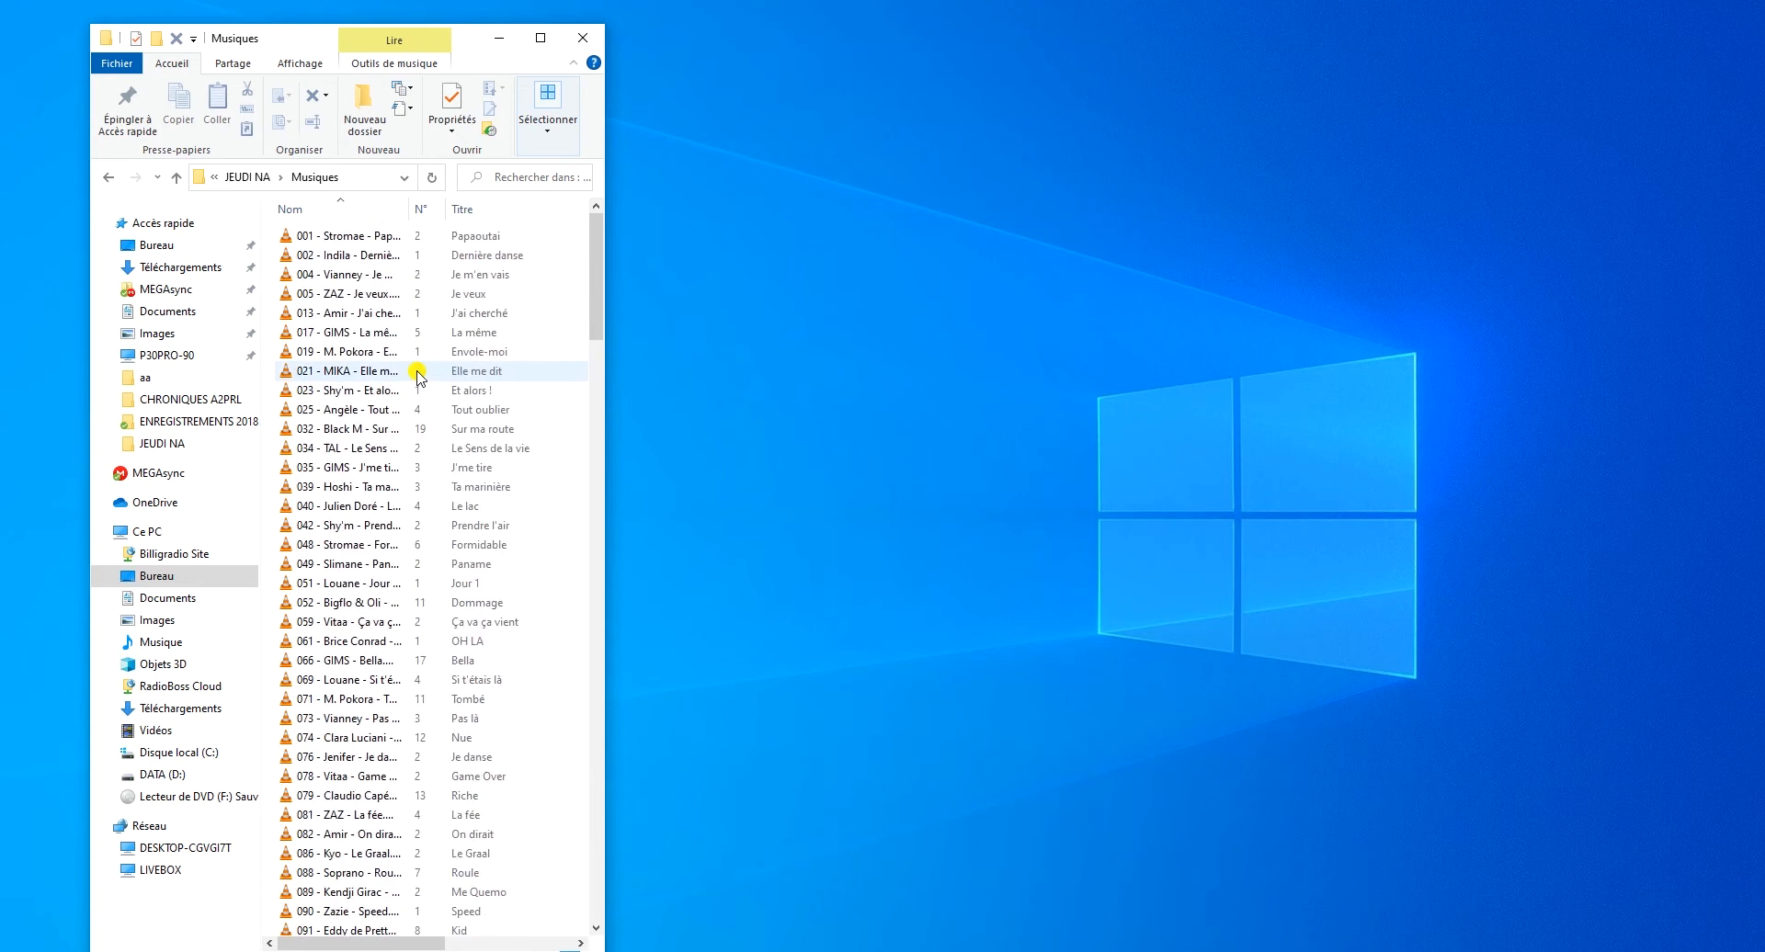
pyautogui.click(360, 237)
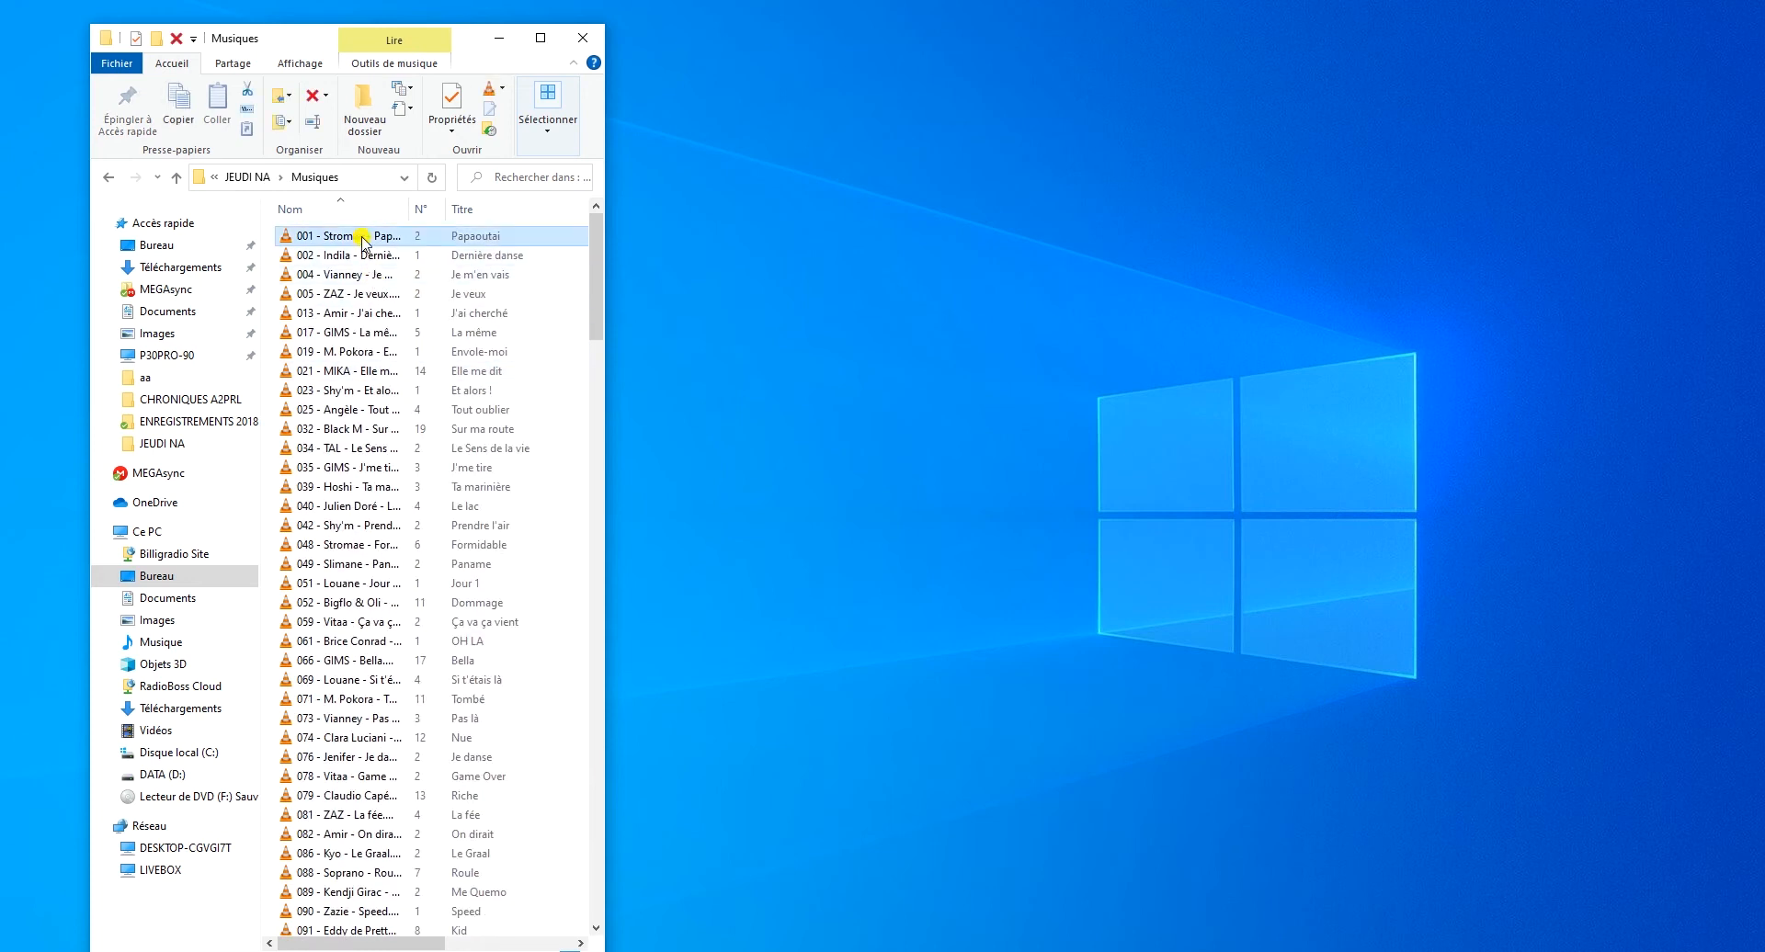
pyautogui.hotkey('ctrl', 'a')
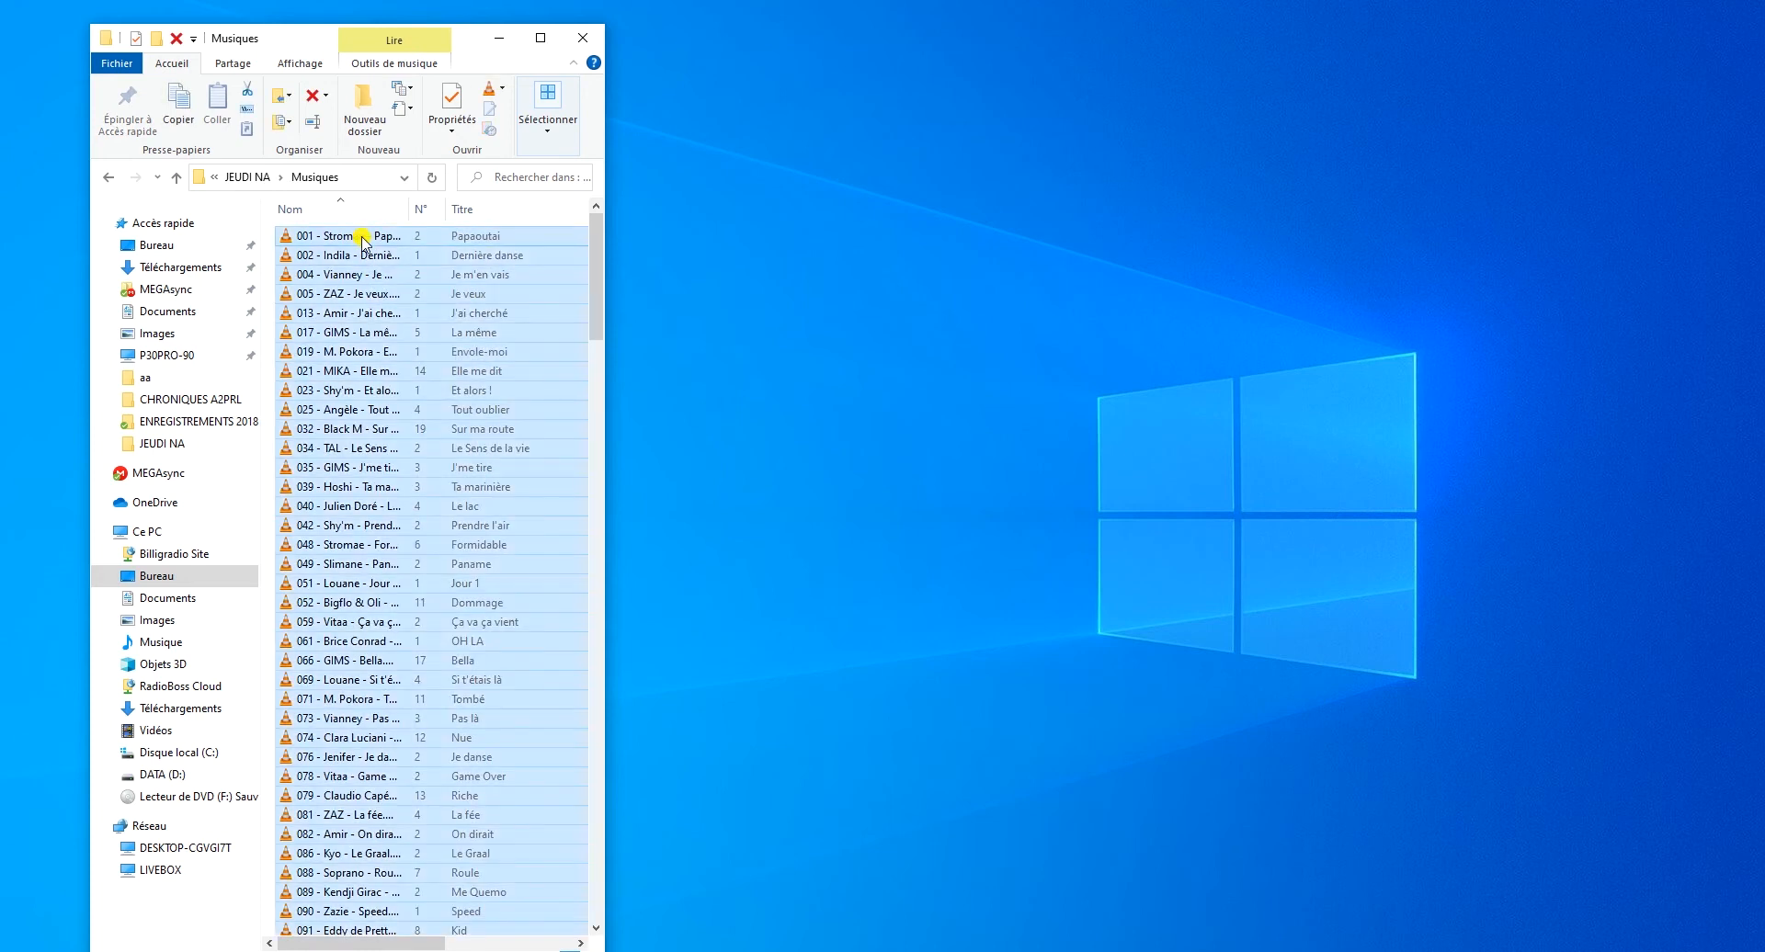
pyautogui.rightClick(374, 341)
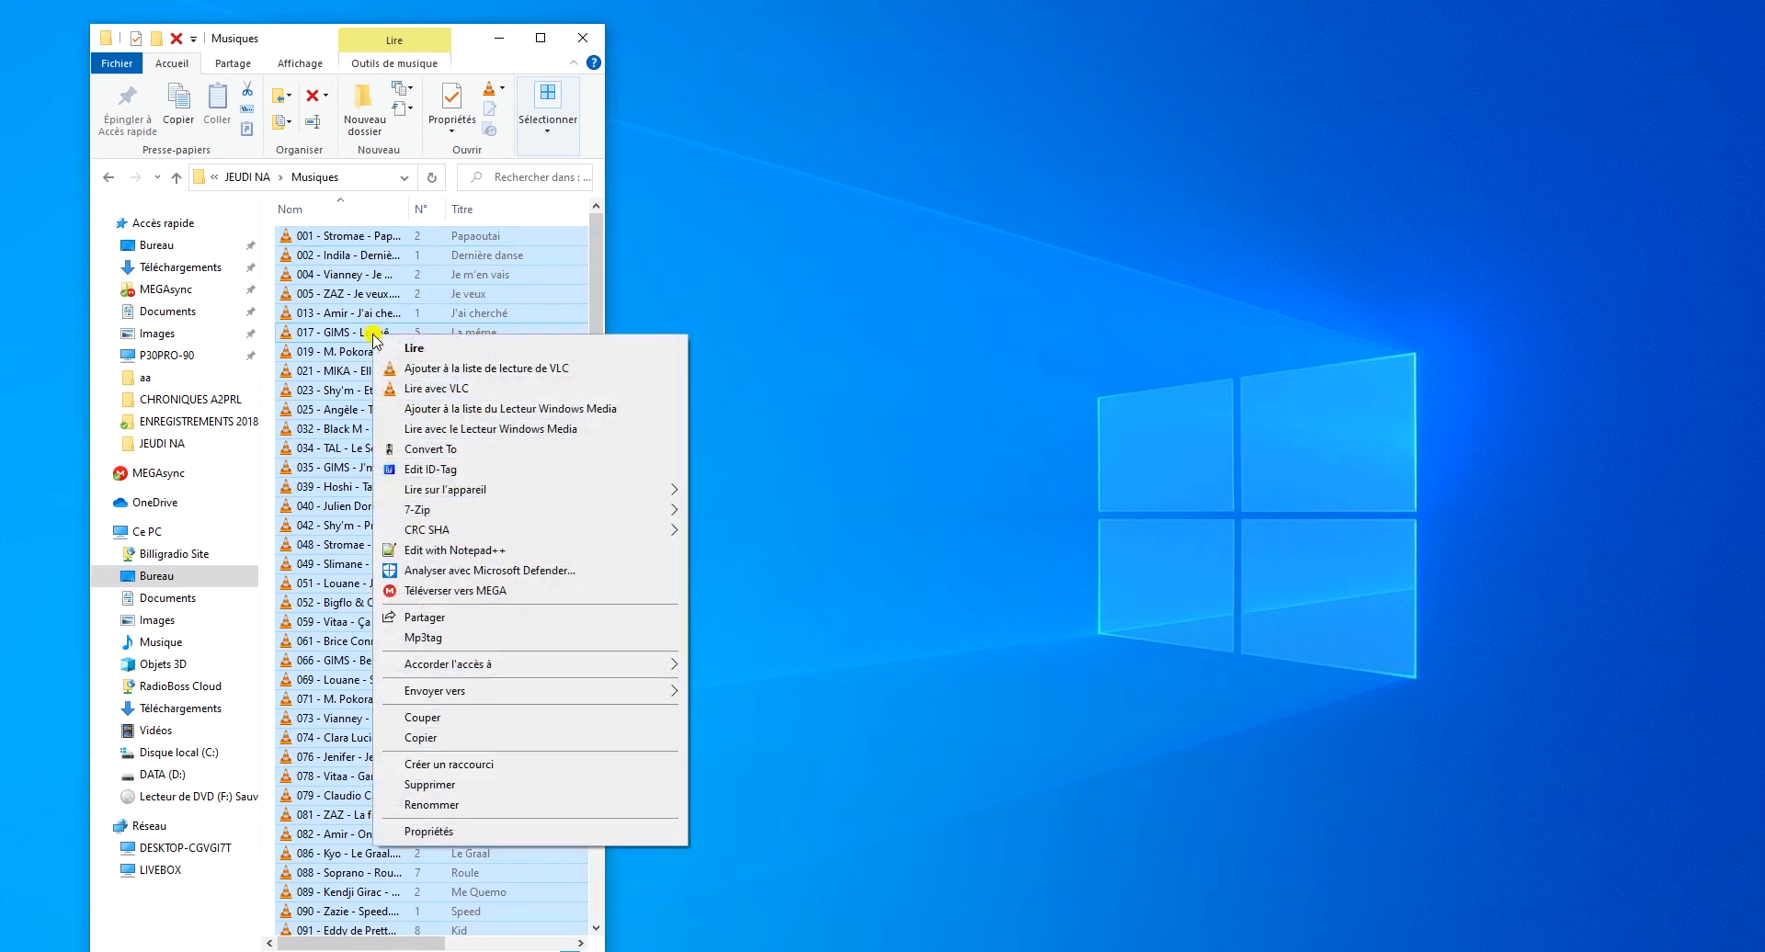
pyautogui.click(430, 637)
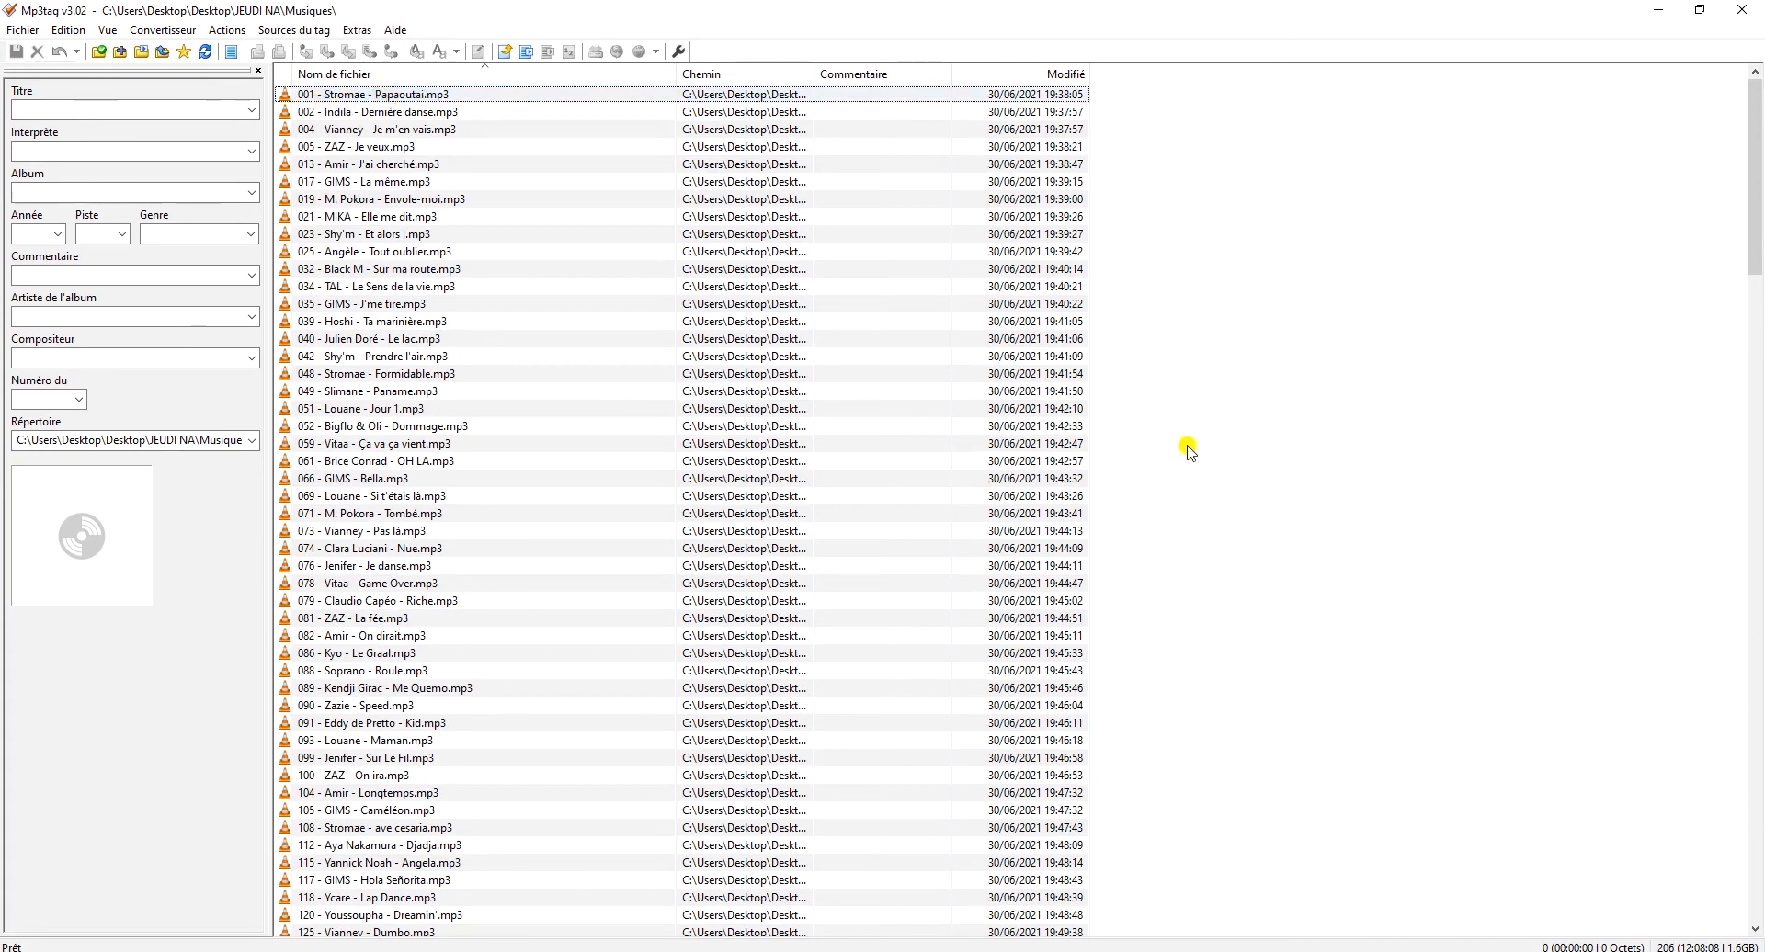
# - Examine the available list columns and the tags and covers of several tracks, ending with 001 - Stromae - Papaoutai.mp3
pyautogui.rightClick(591, 72)
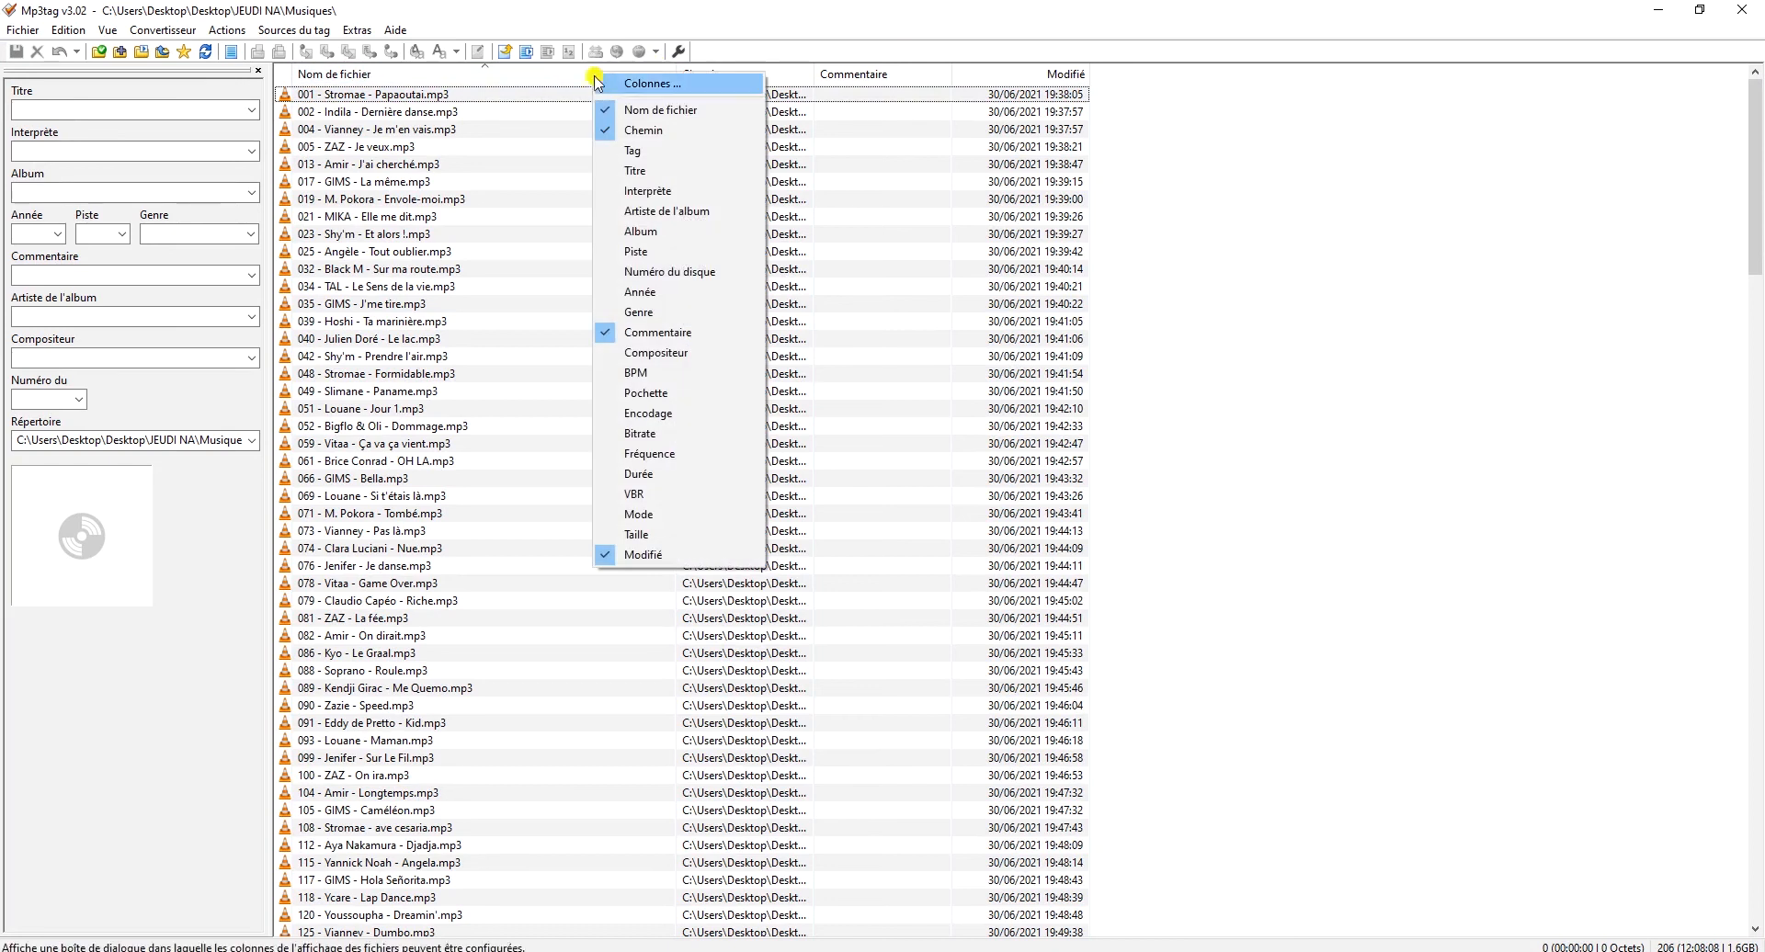
pyautogui.click(1224, 264)
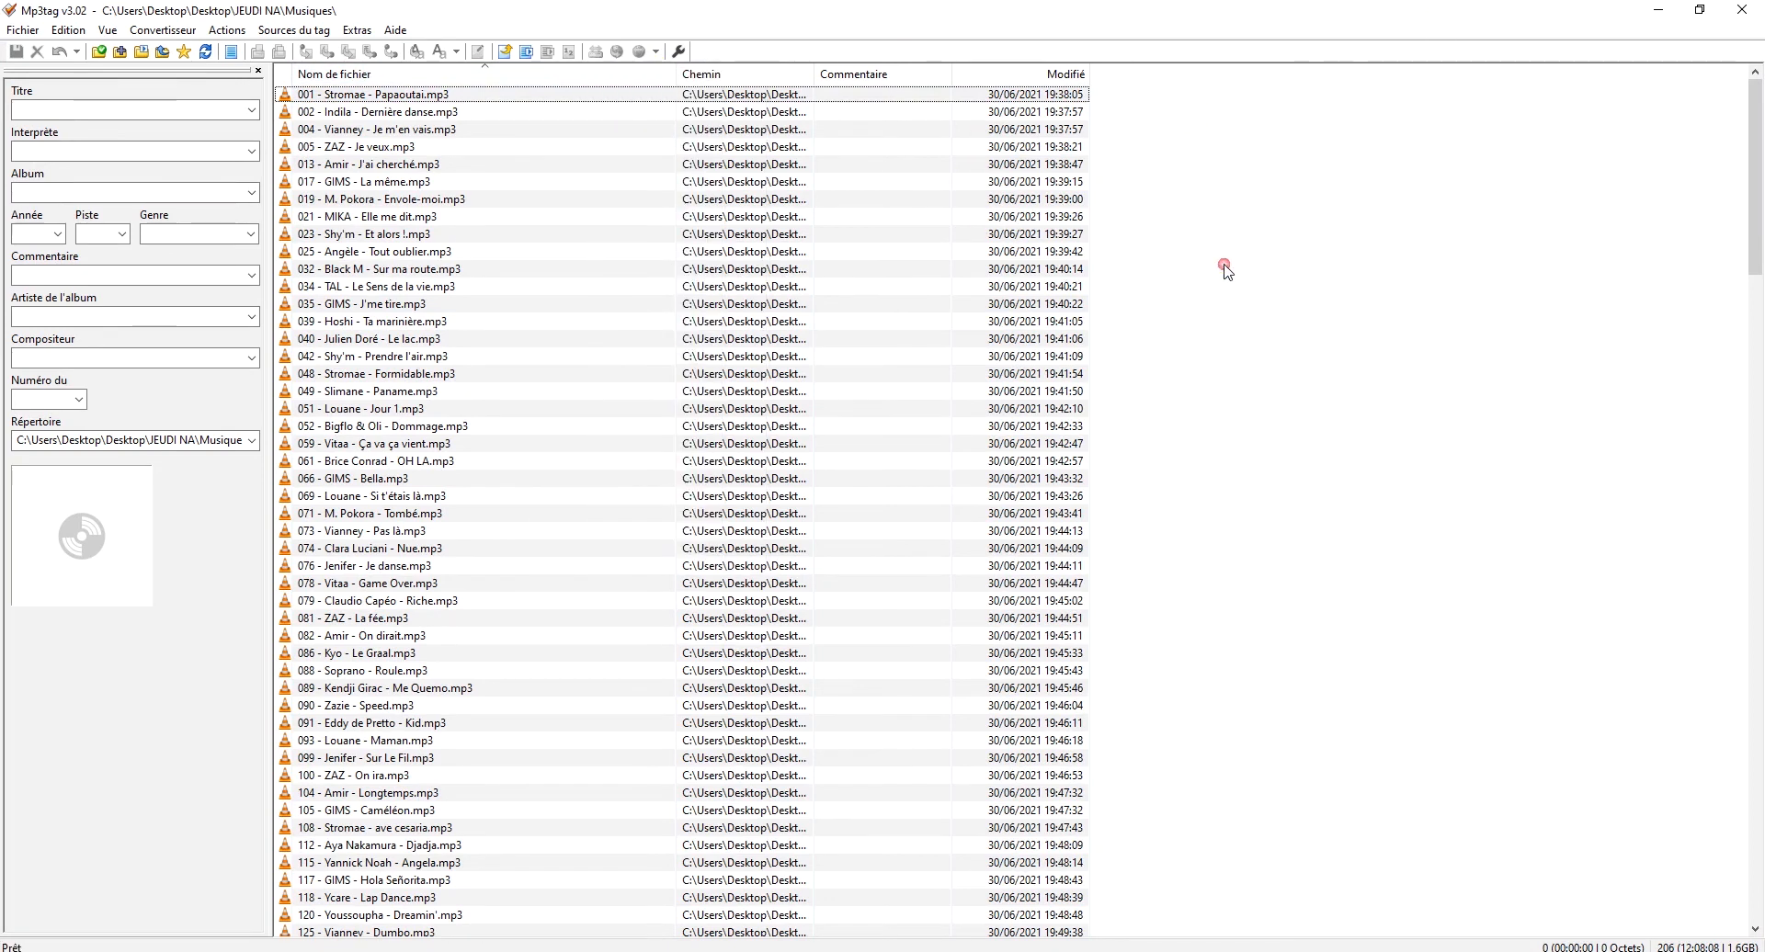
pyautogui.click(338, 99)
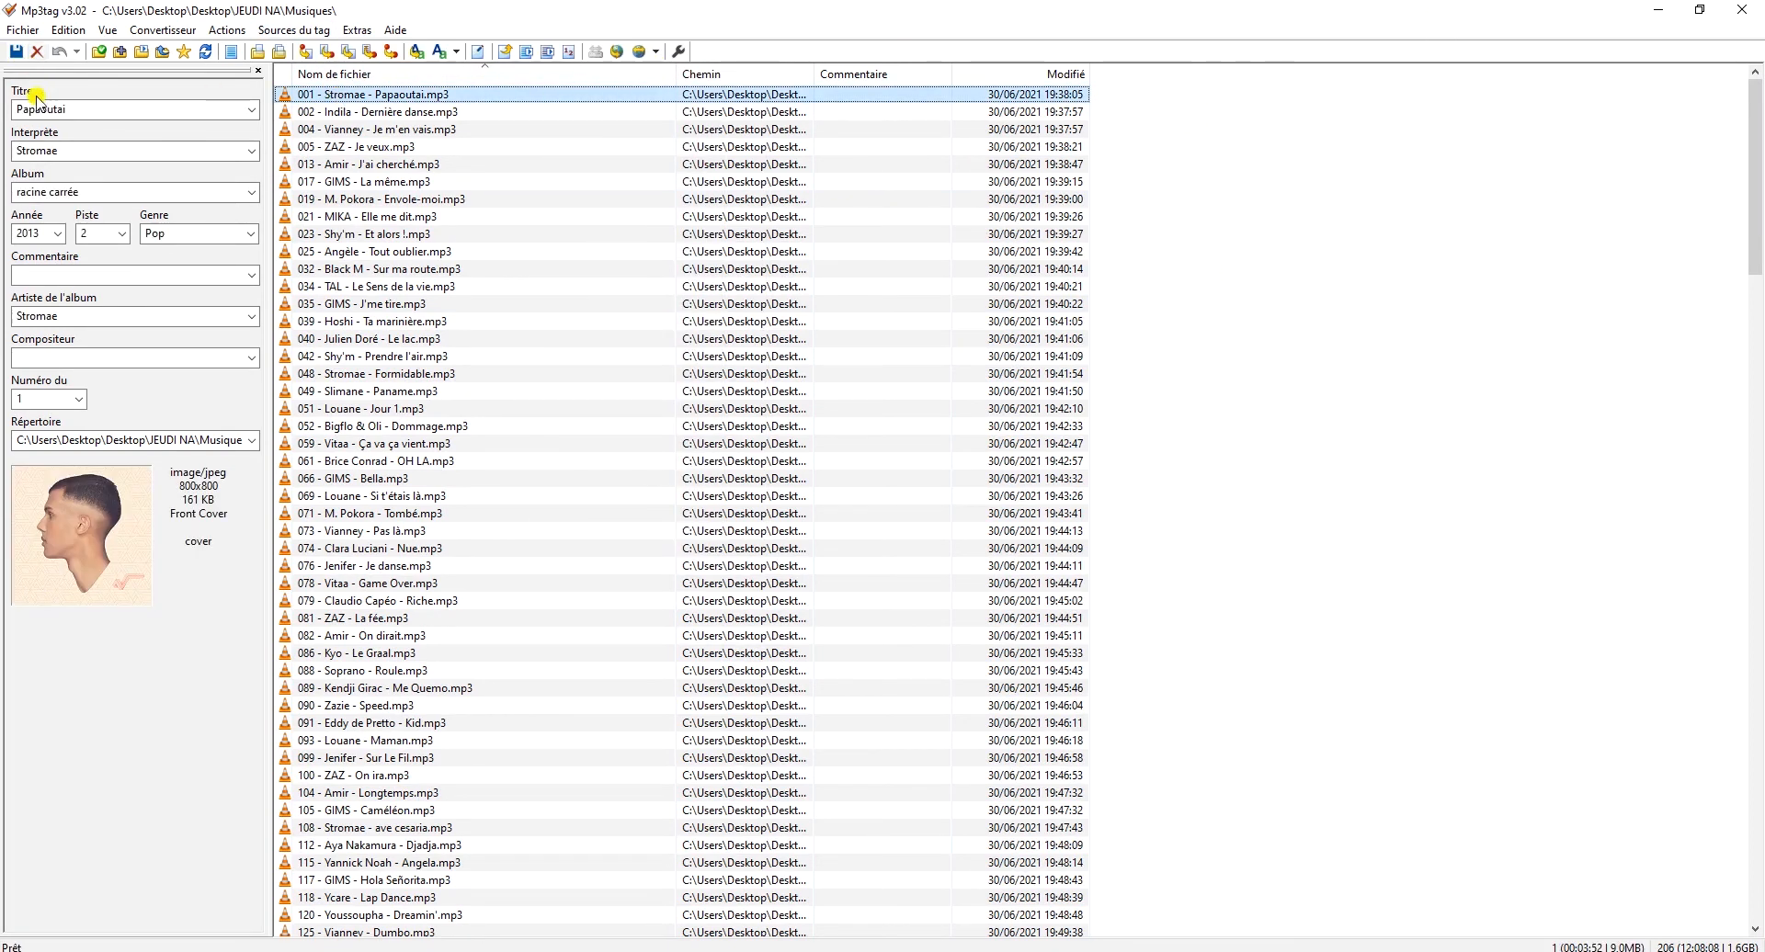
pyautogui.click(359, 111)
pyautogui.click(366, 128)
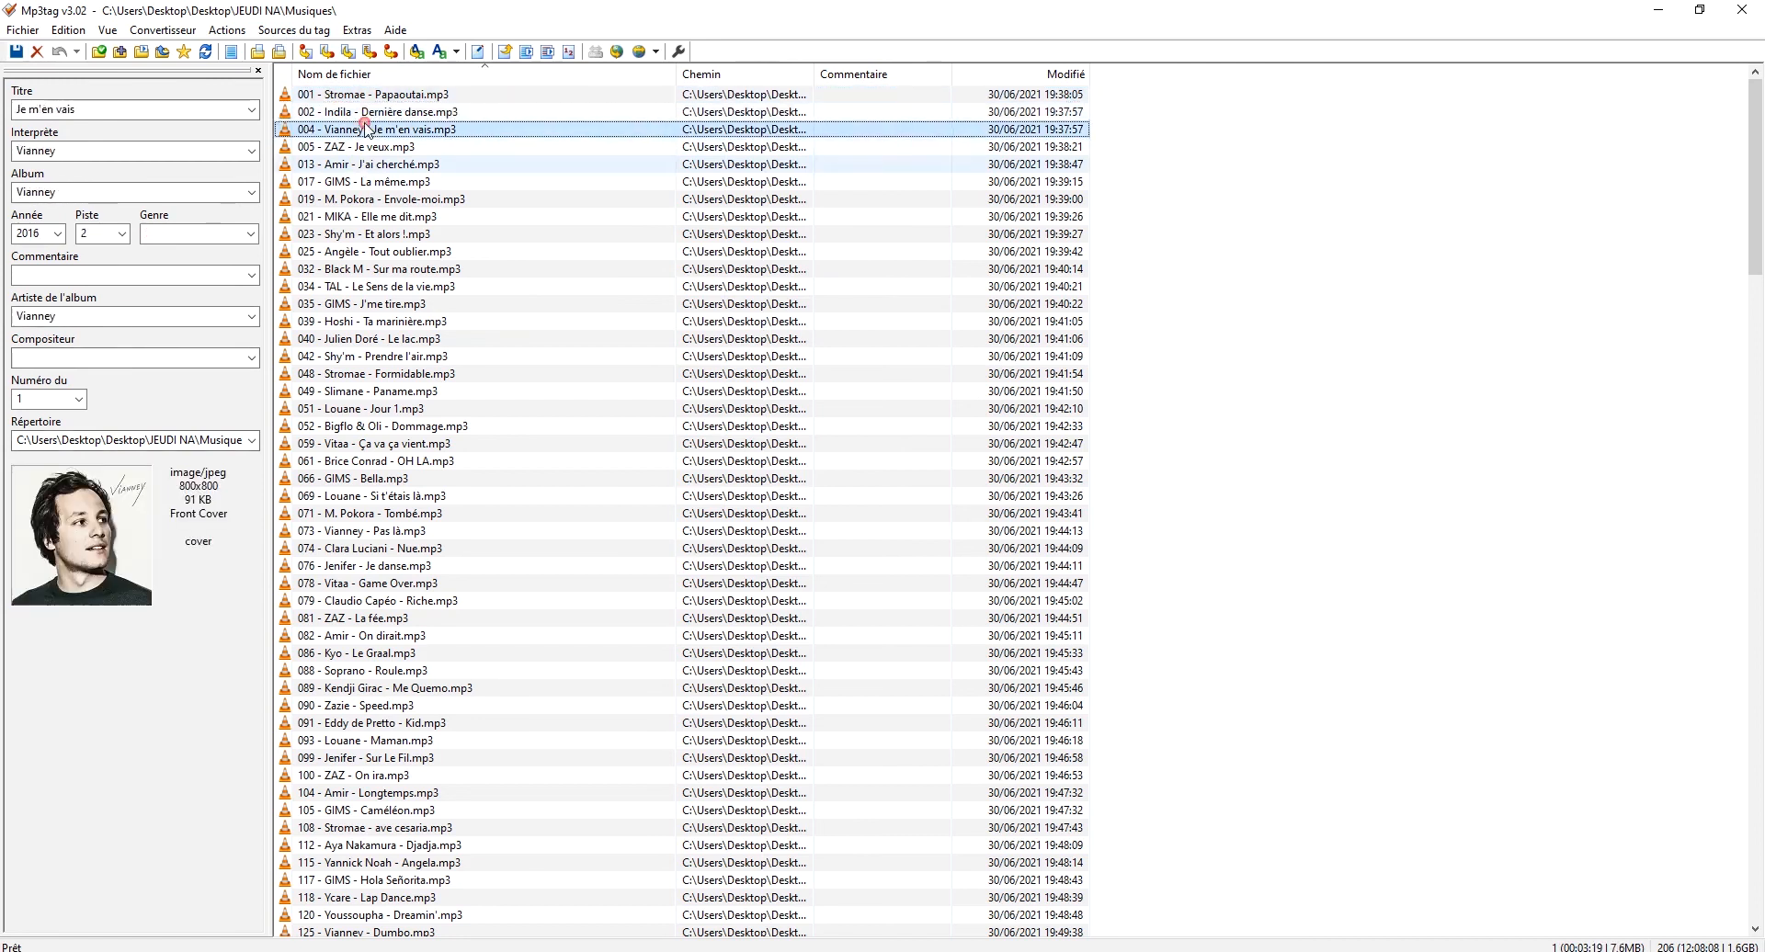
pyautogui.click(368, 183)
pyautogui.click(359, 306)
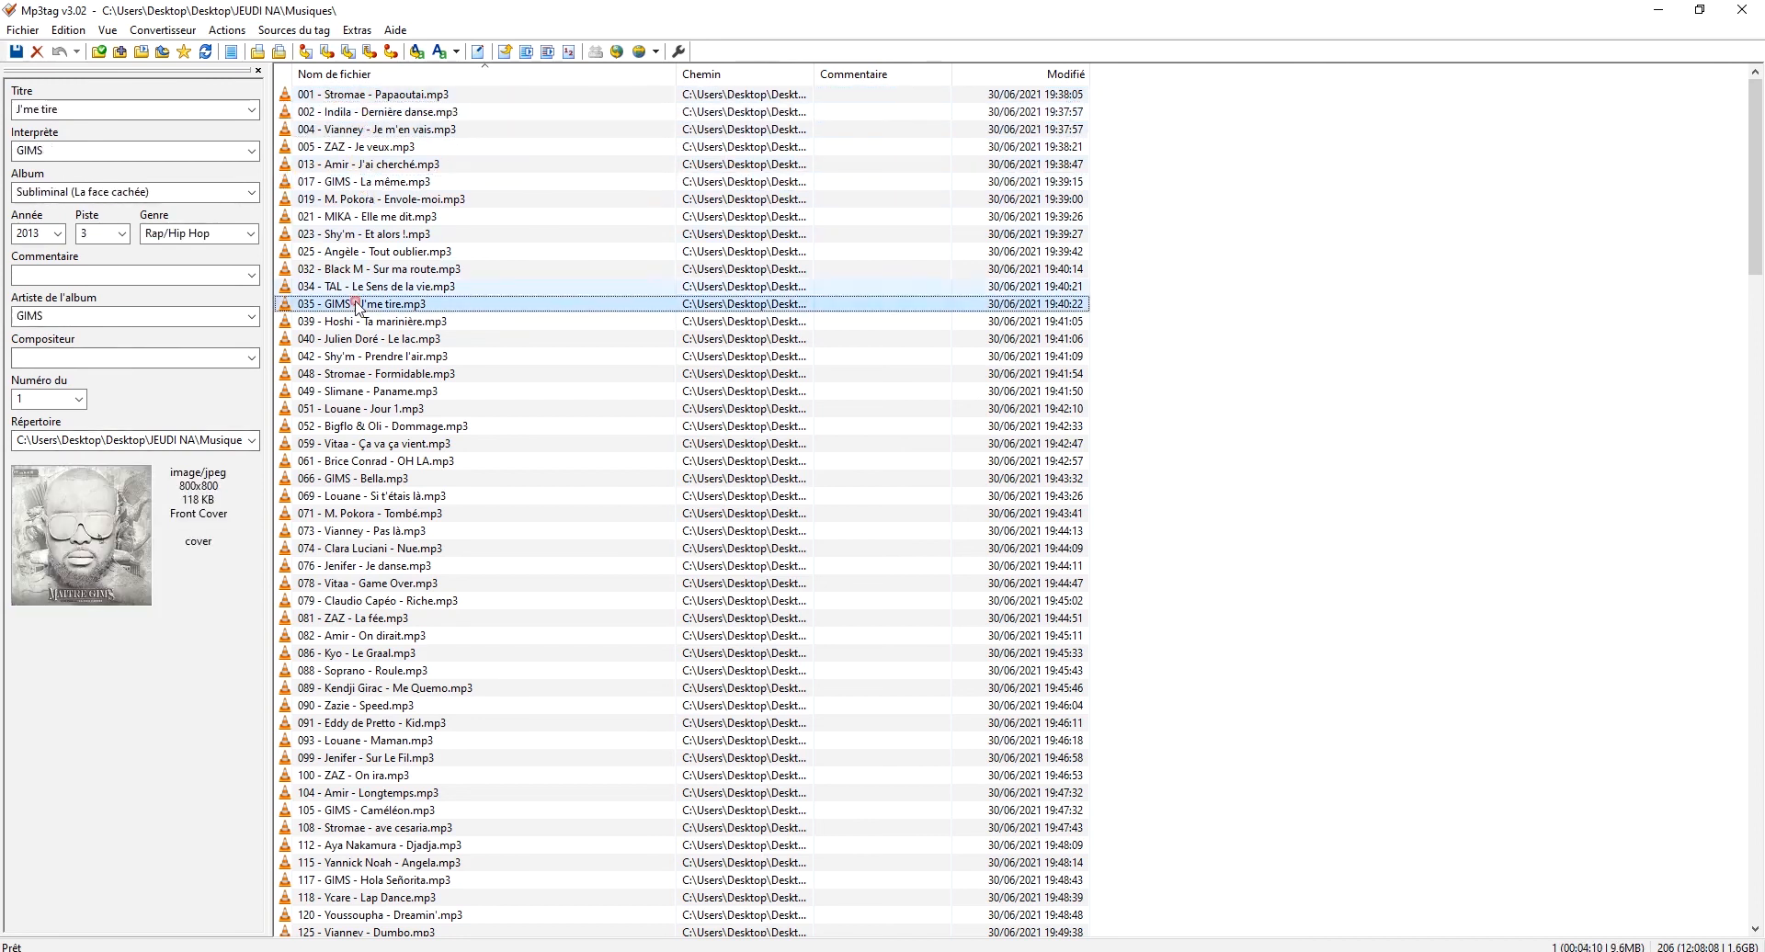
pyautogui.click(379, 96)
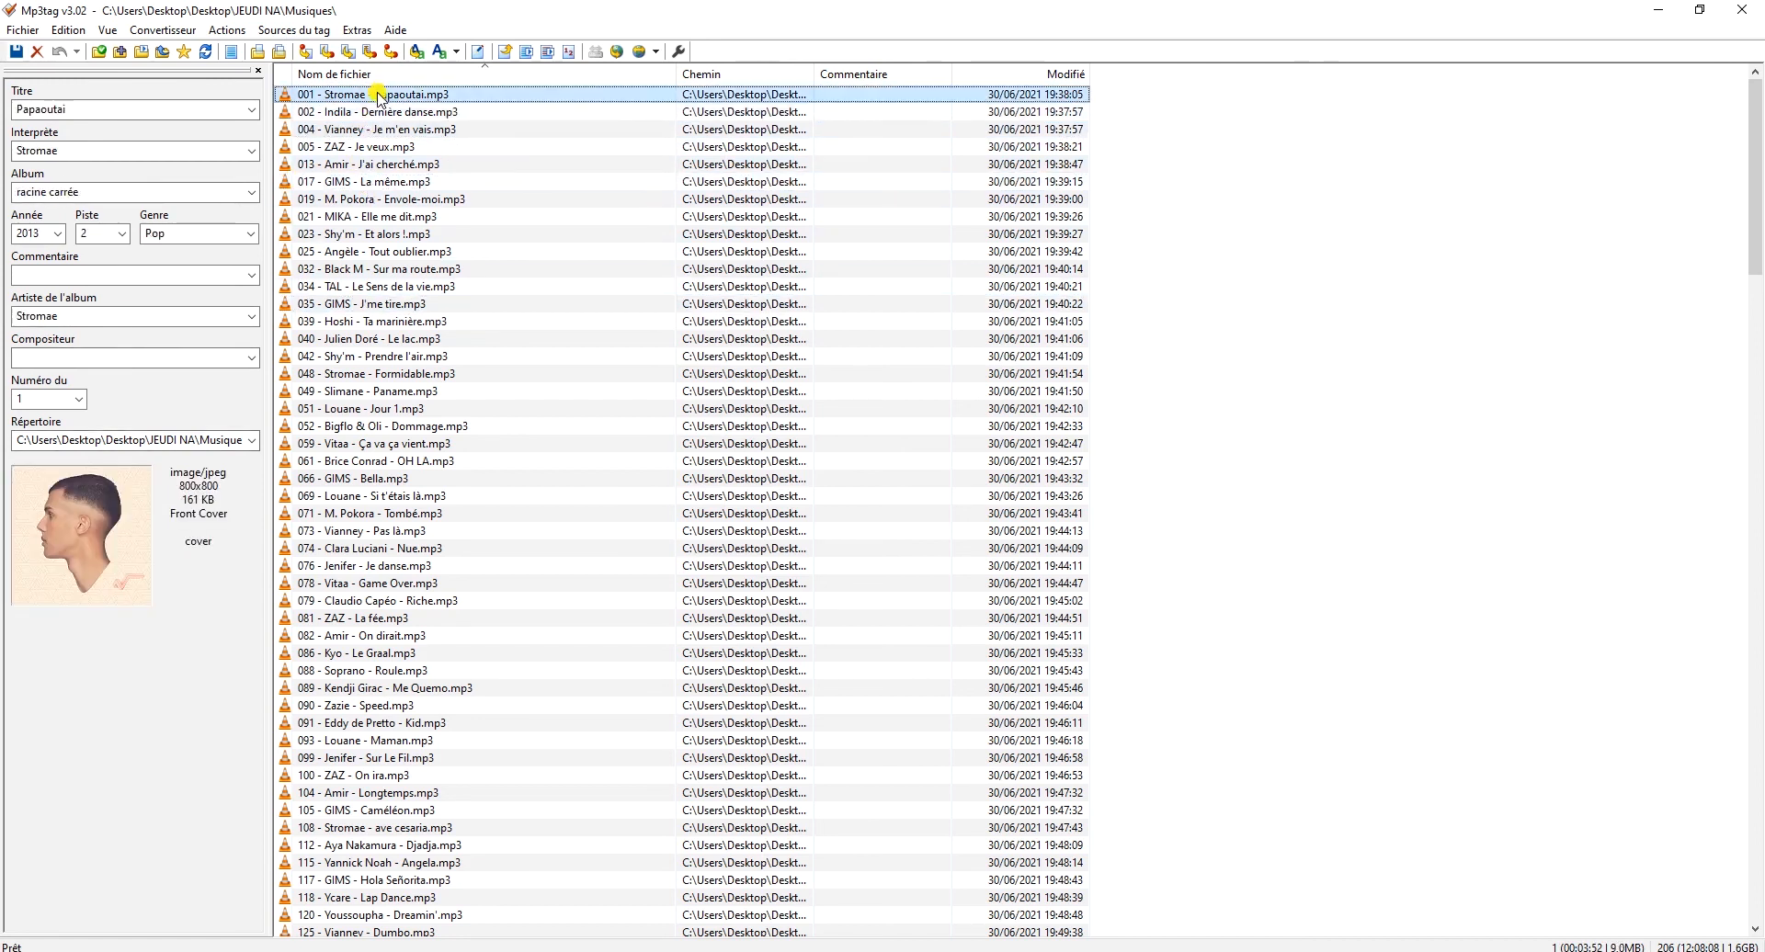
# - Review the available tag sources, including Cover Art, and compare the artist, album and cover tags of further tracks down to 079
pyautogui.click(270, 33)
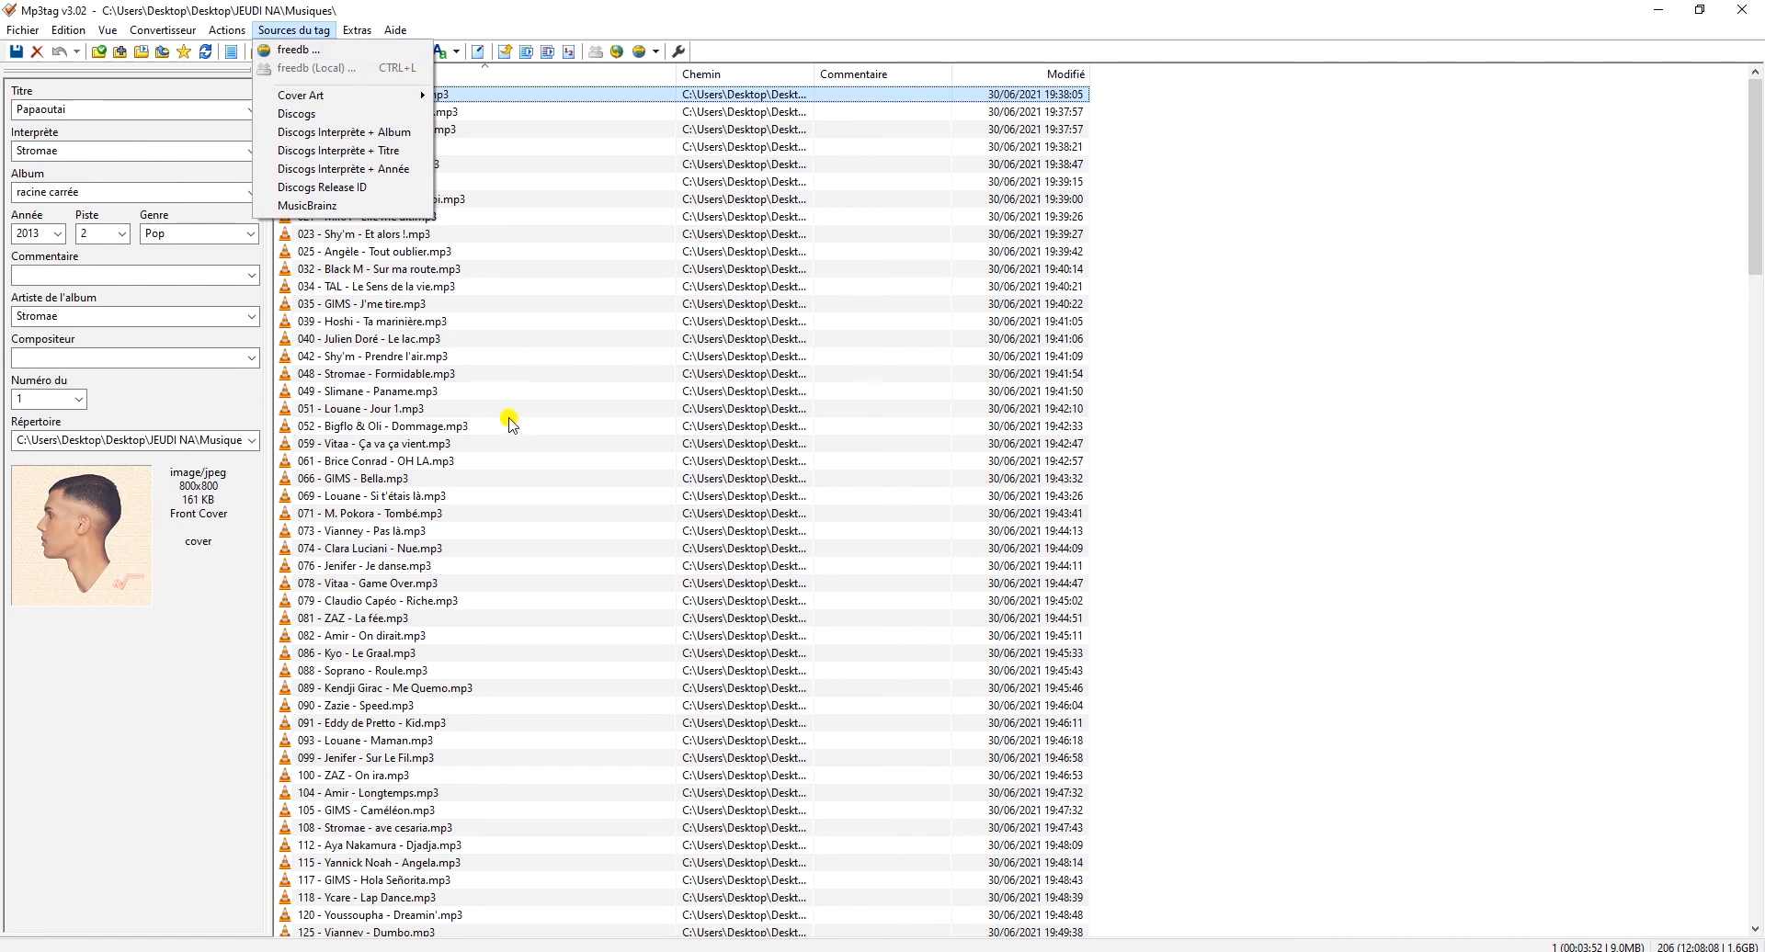
pyautogui.moveTo(308, 95)
pyautogui.click(462, 343)
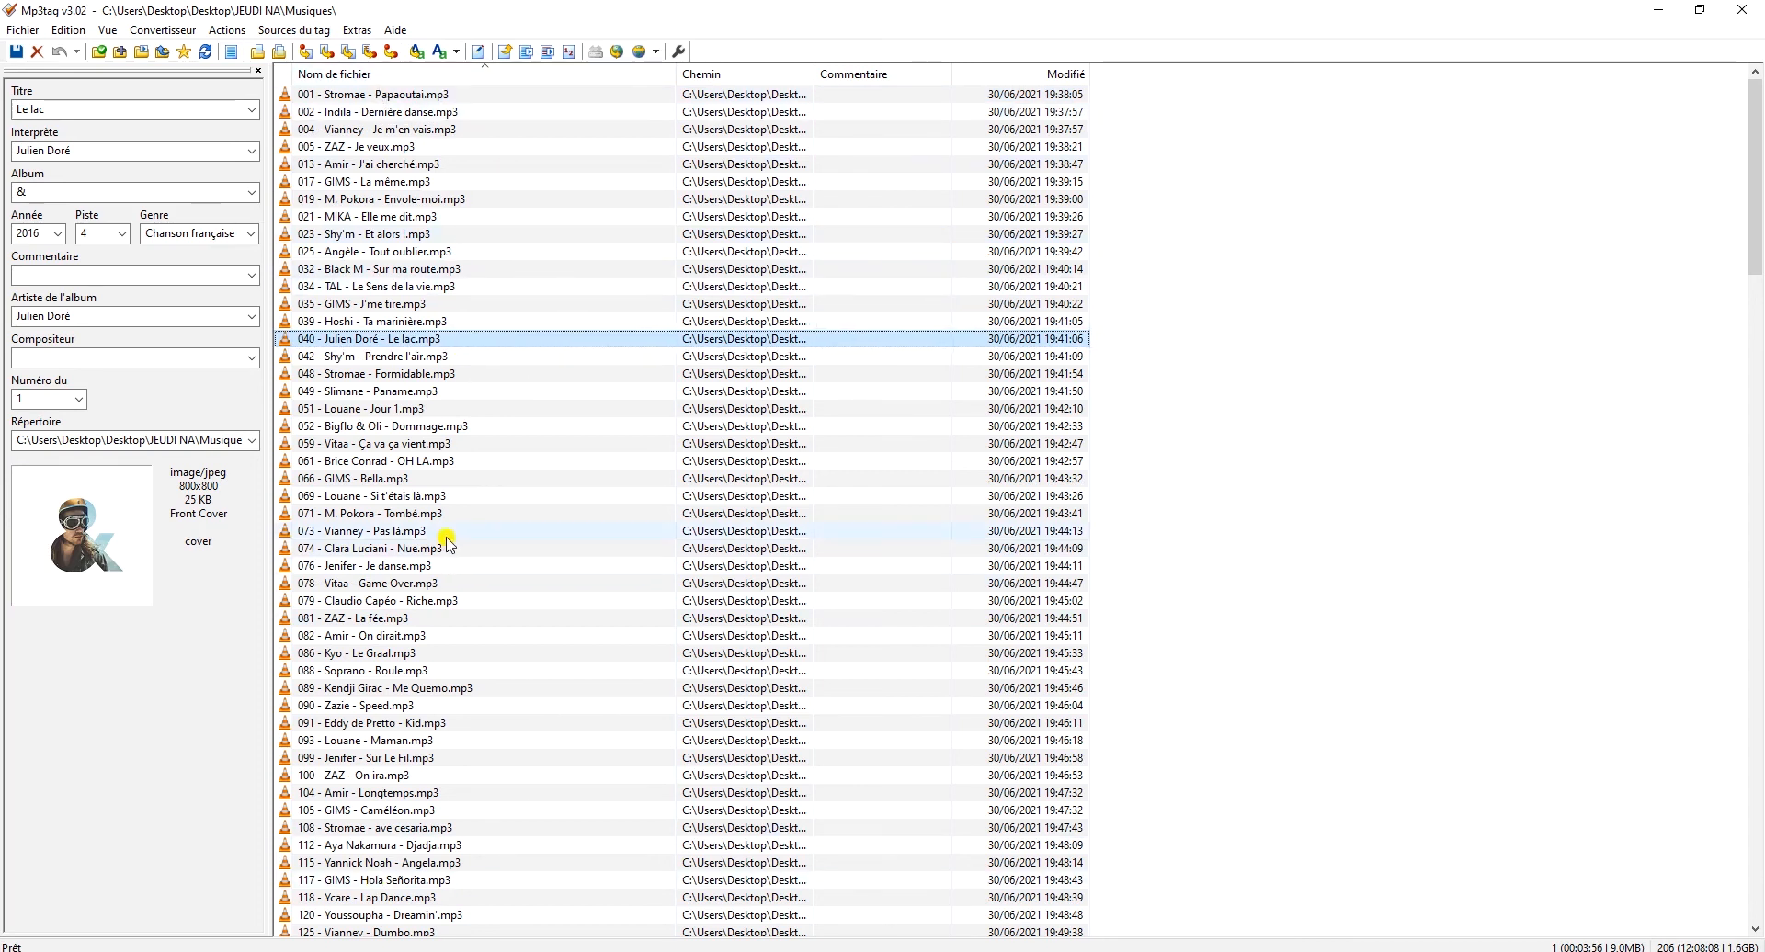
pyautogui.click(410, 532)
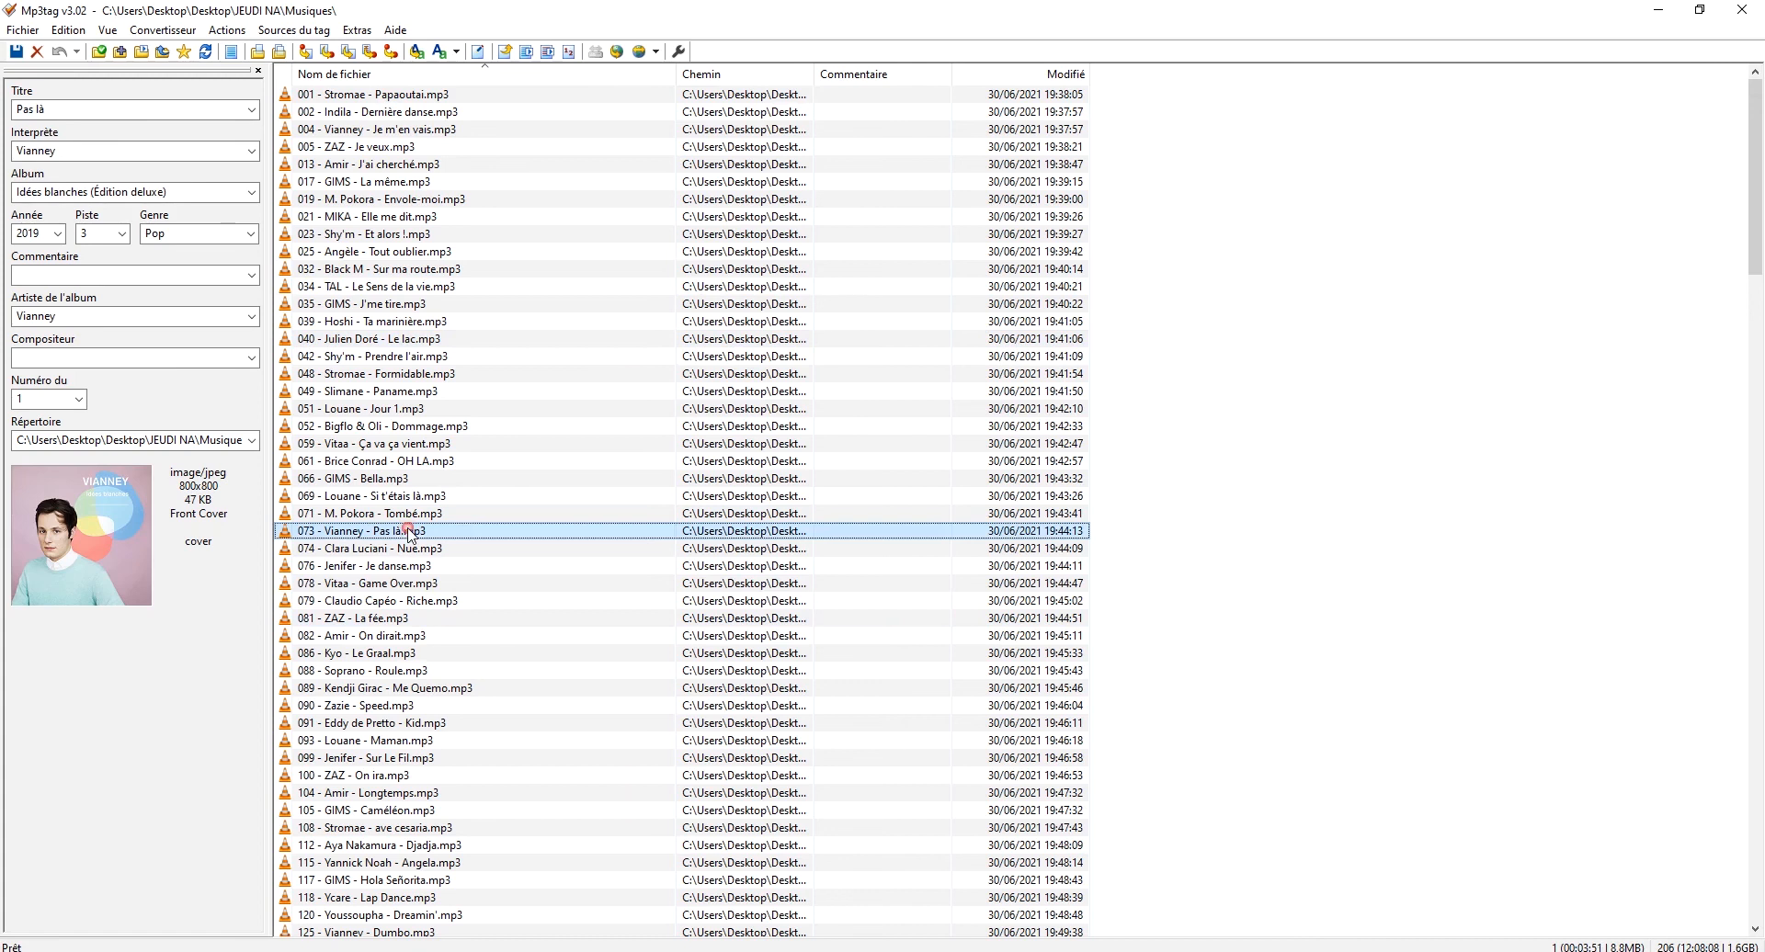
pyautogui.click(18, 150)
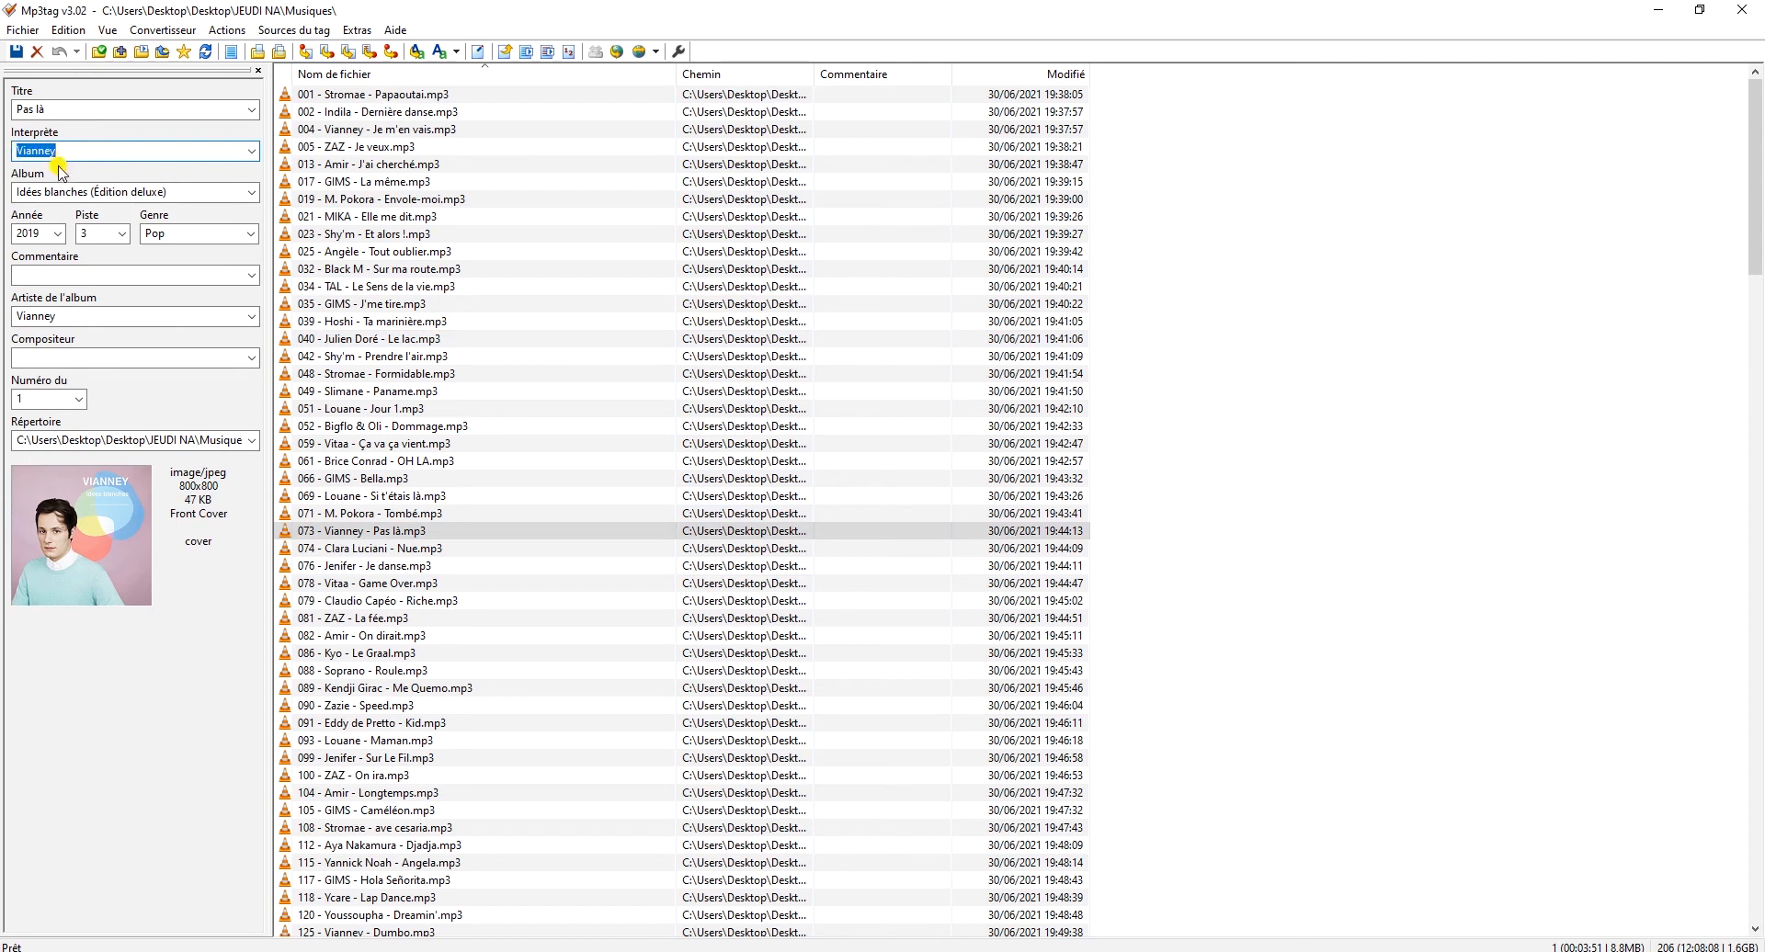
pyautogui.click(365, 163)
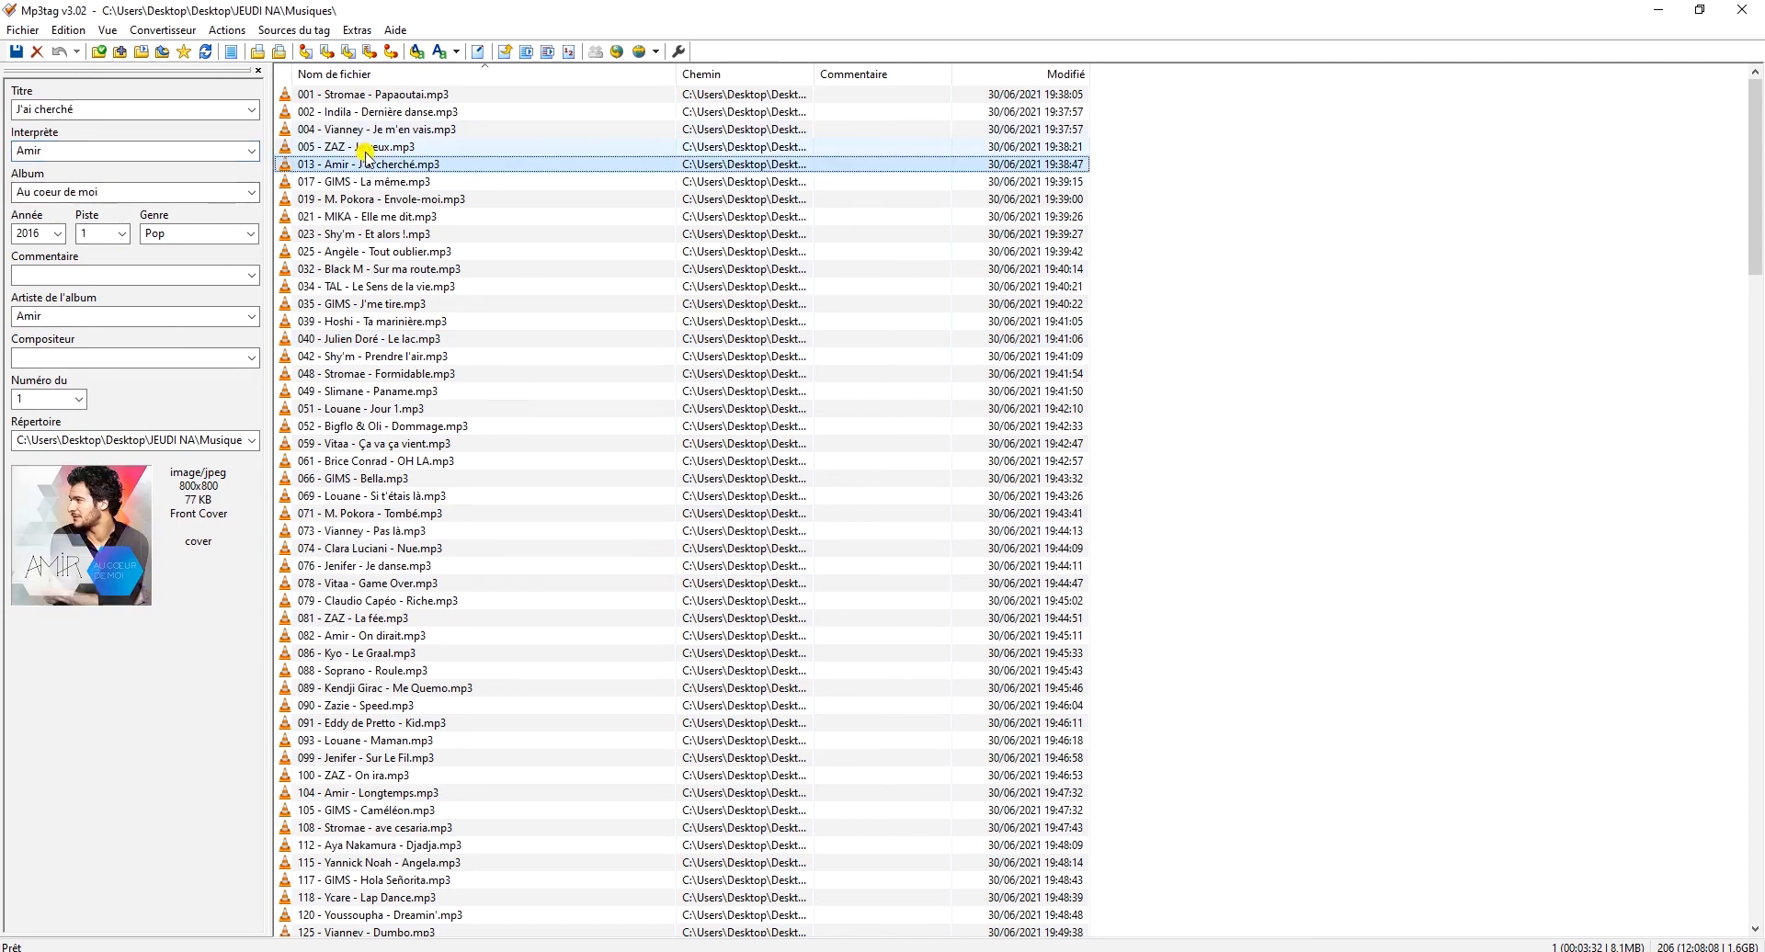
pyautogui.click(368, 251)
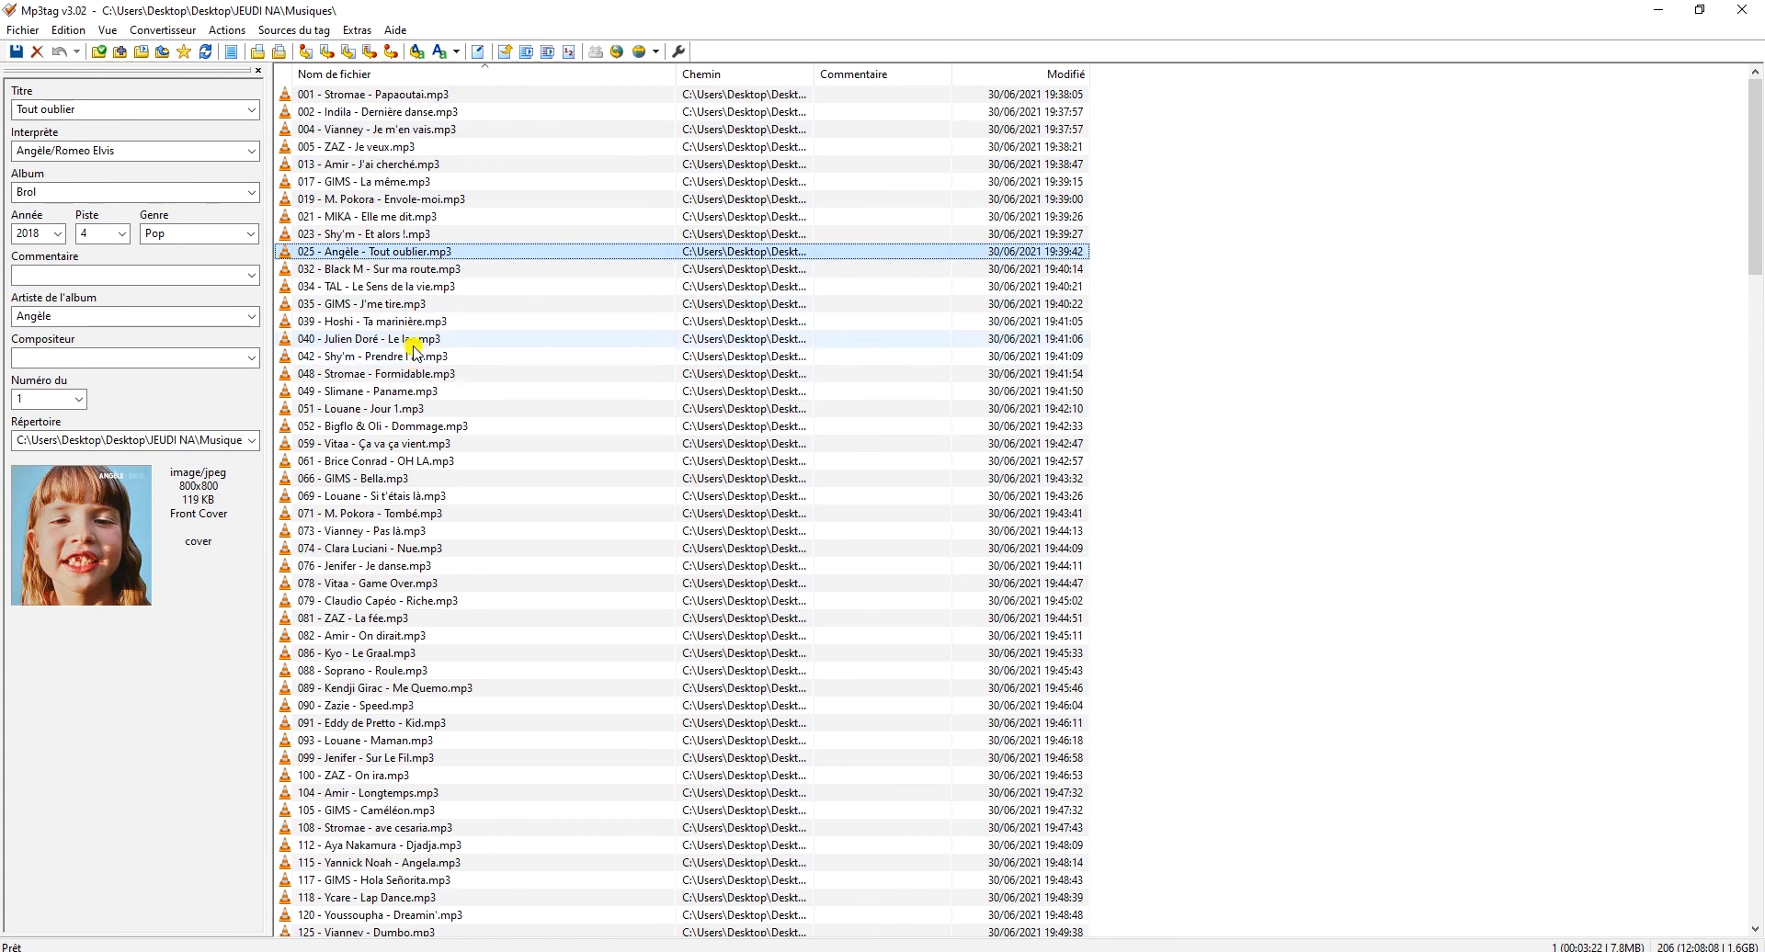
pyautogui.click(409, 322)
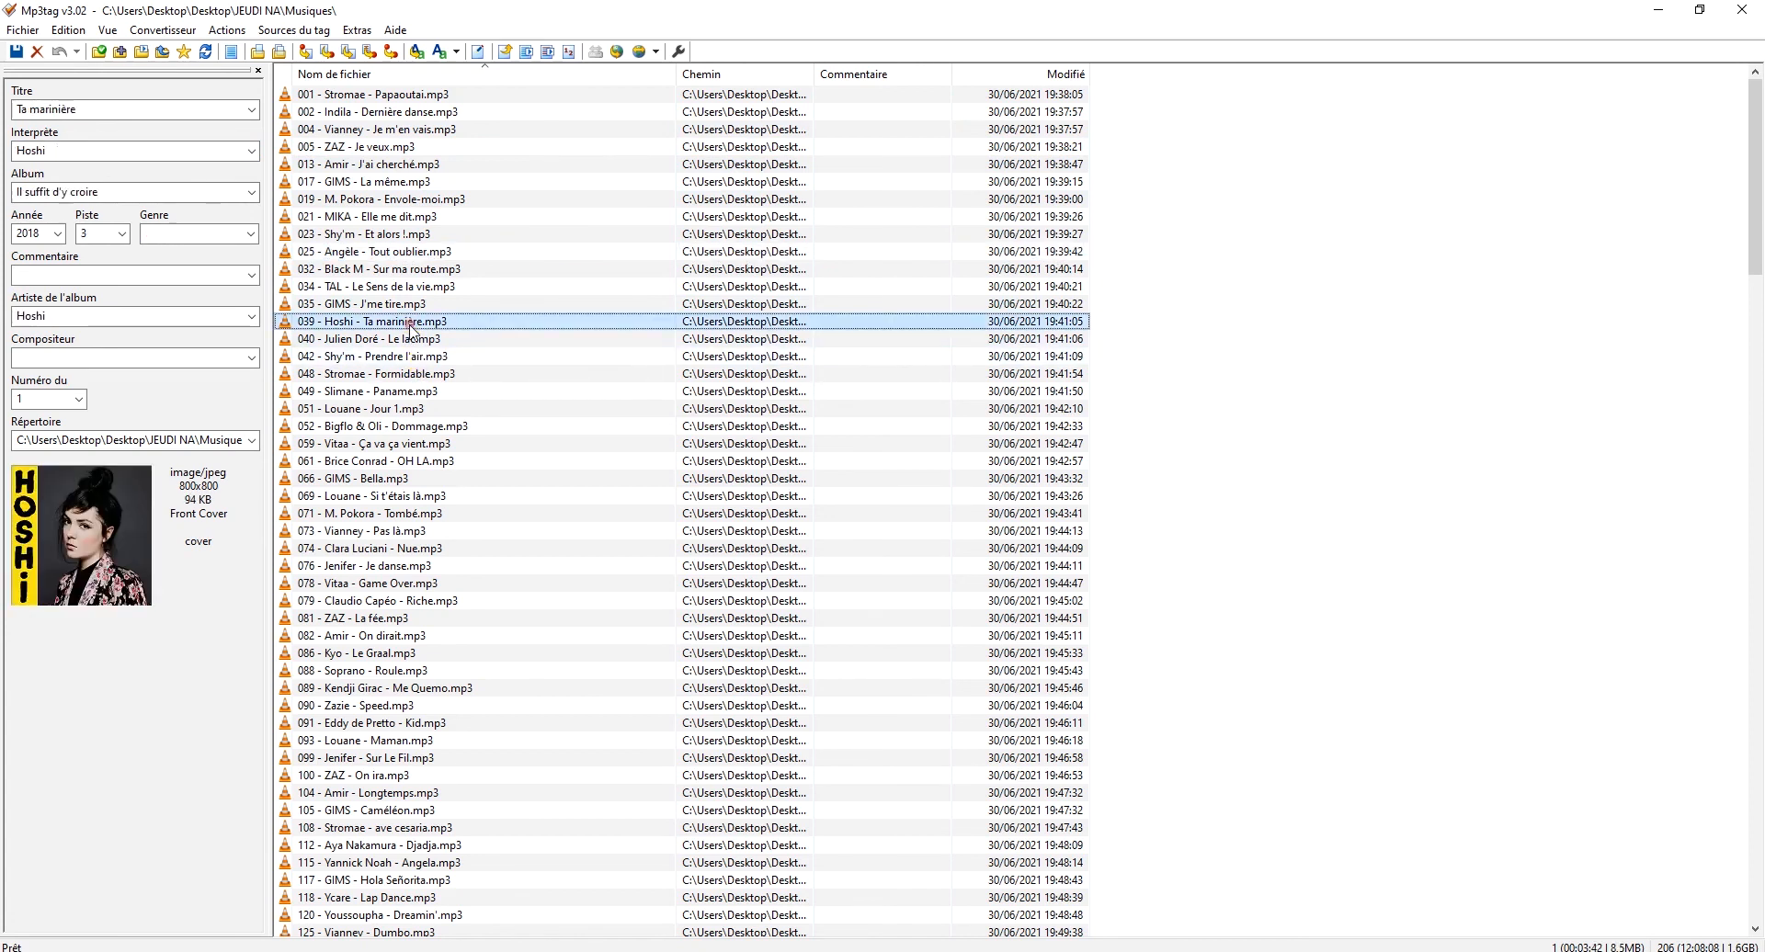
pyautogui.click(342, 96)
pyautogui.click(342, 147)
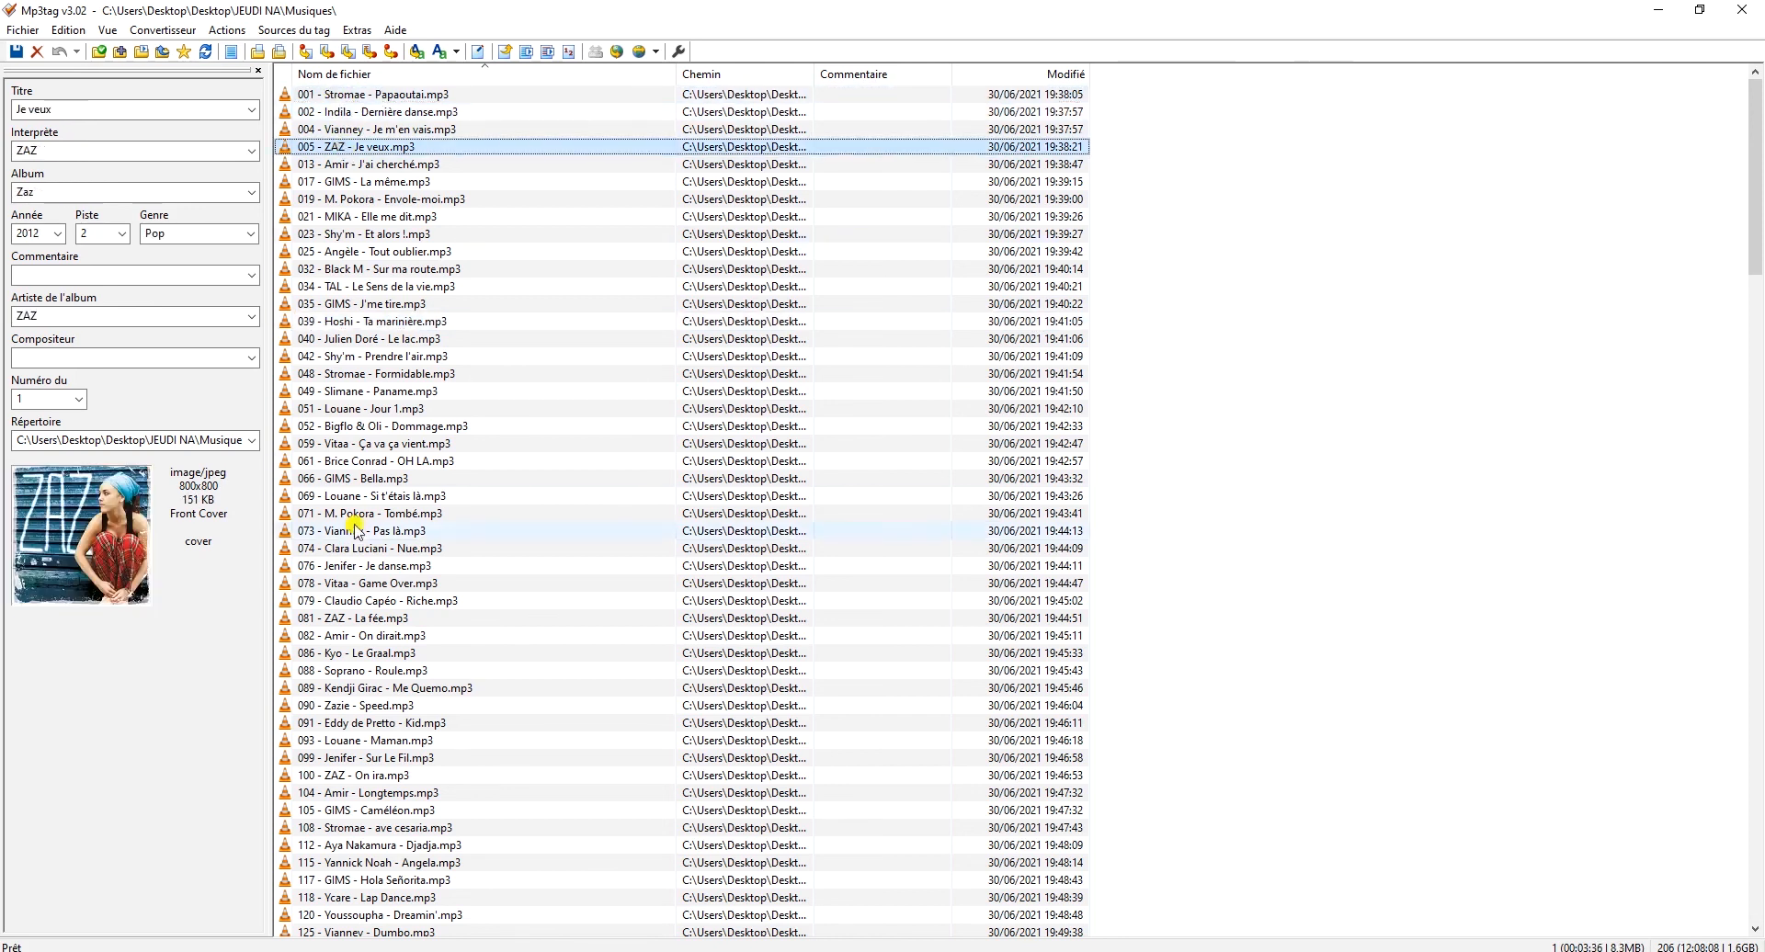
pyautogui.click(380, 602)
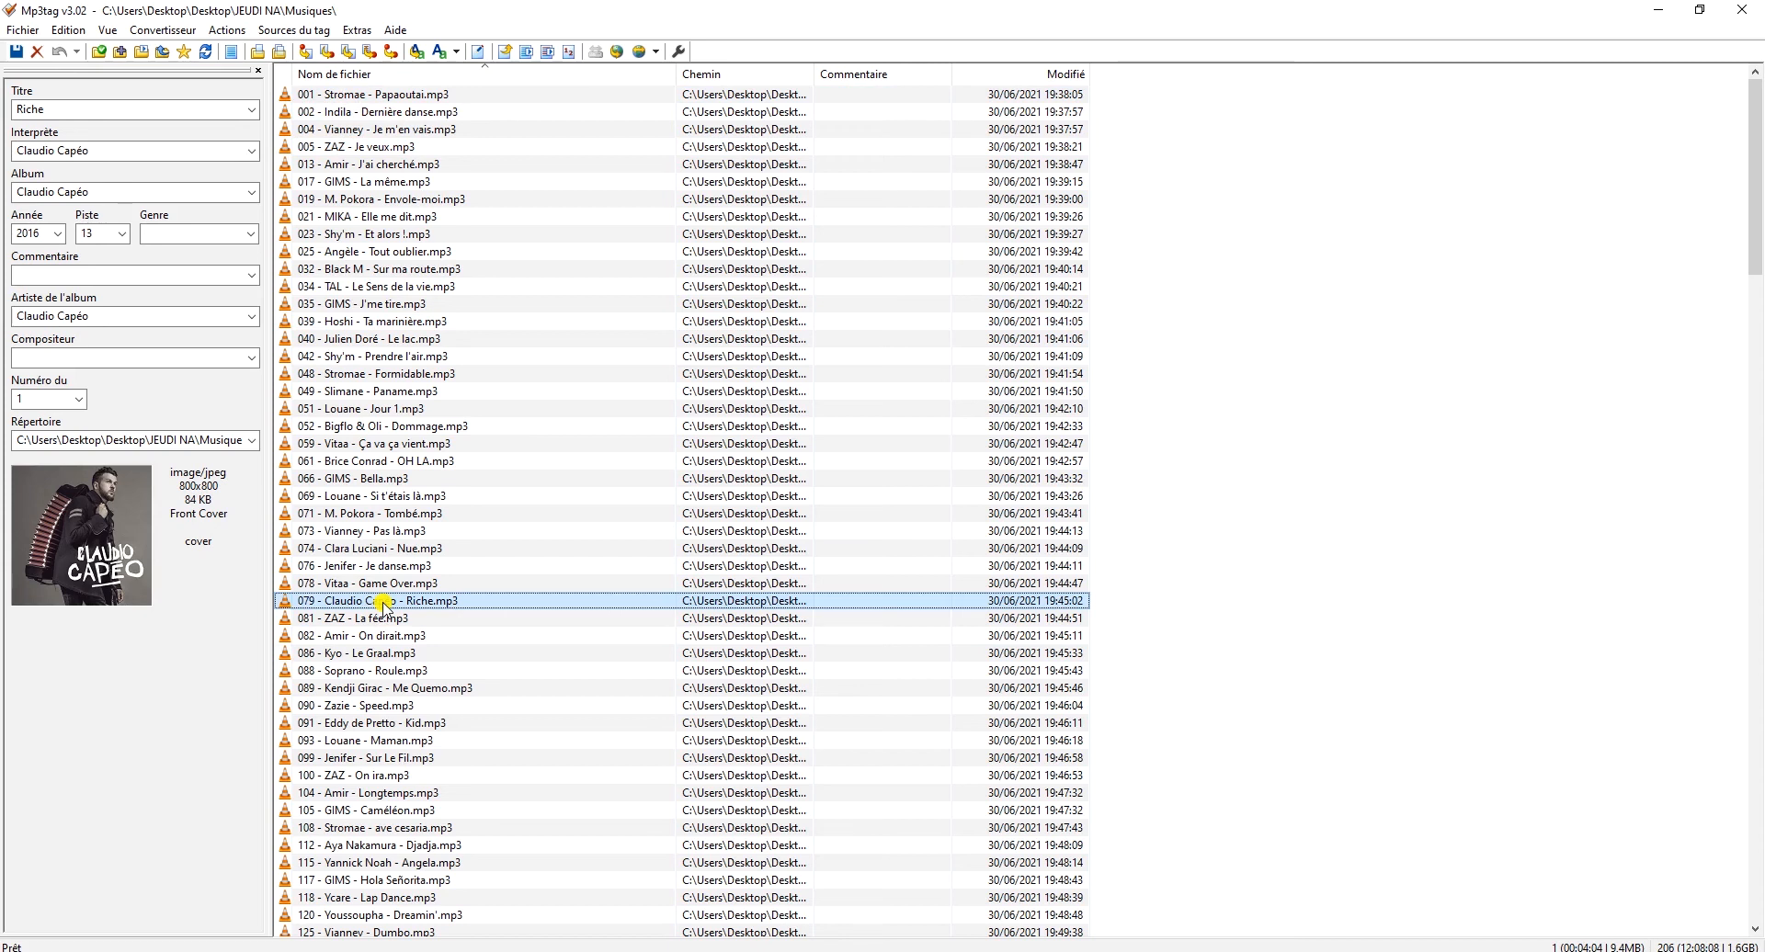
# - Start a Conversion de casse quick action on all the listed tracks
pyautogui.hotkey('ctrl', 'a')
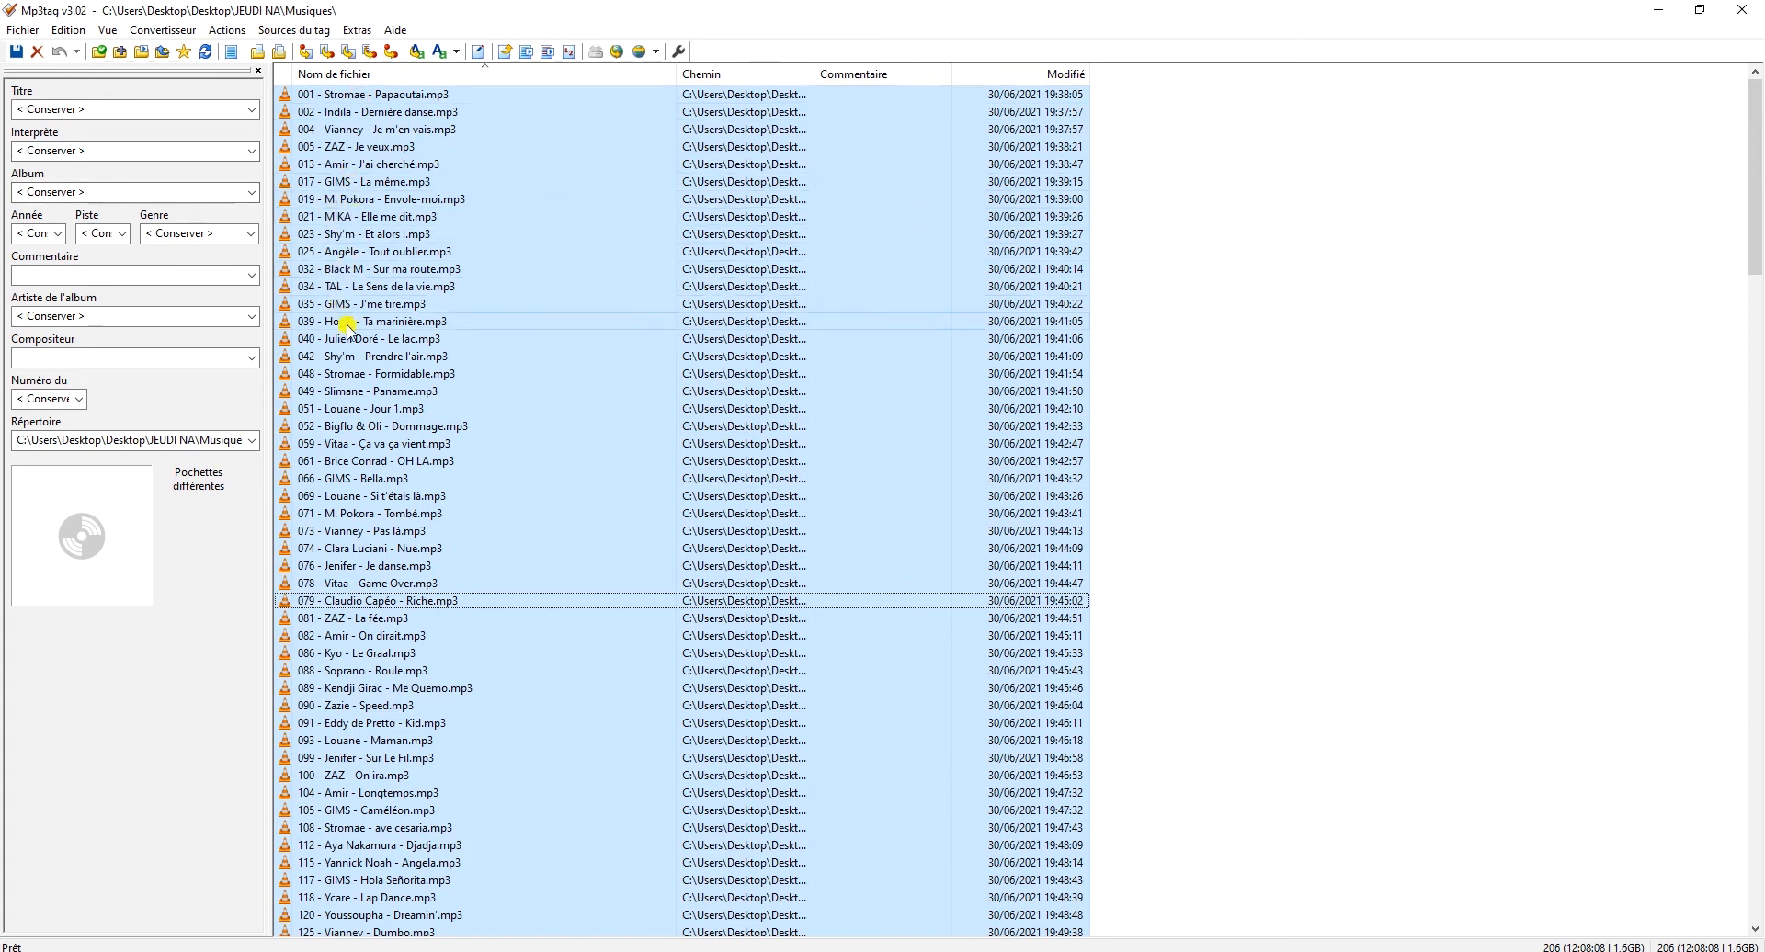
pyautogui.click(418, 52)
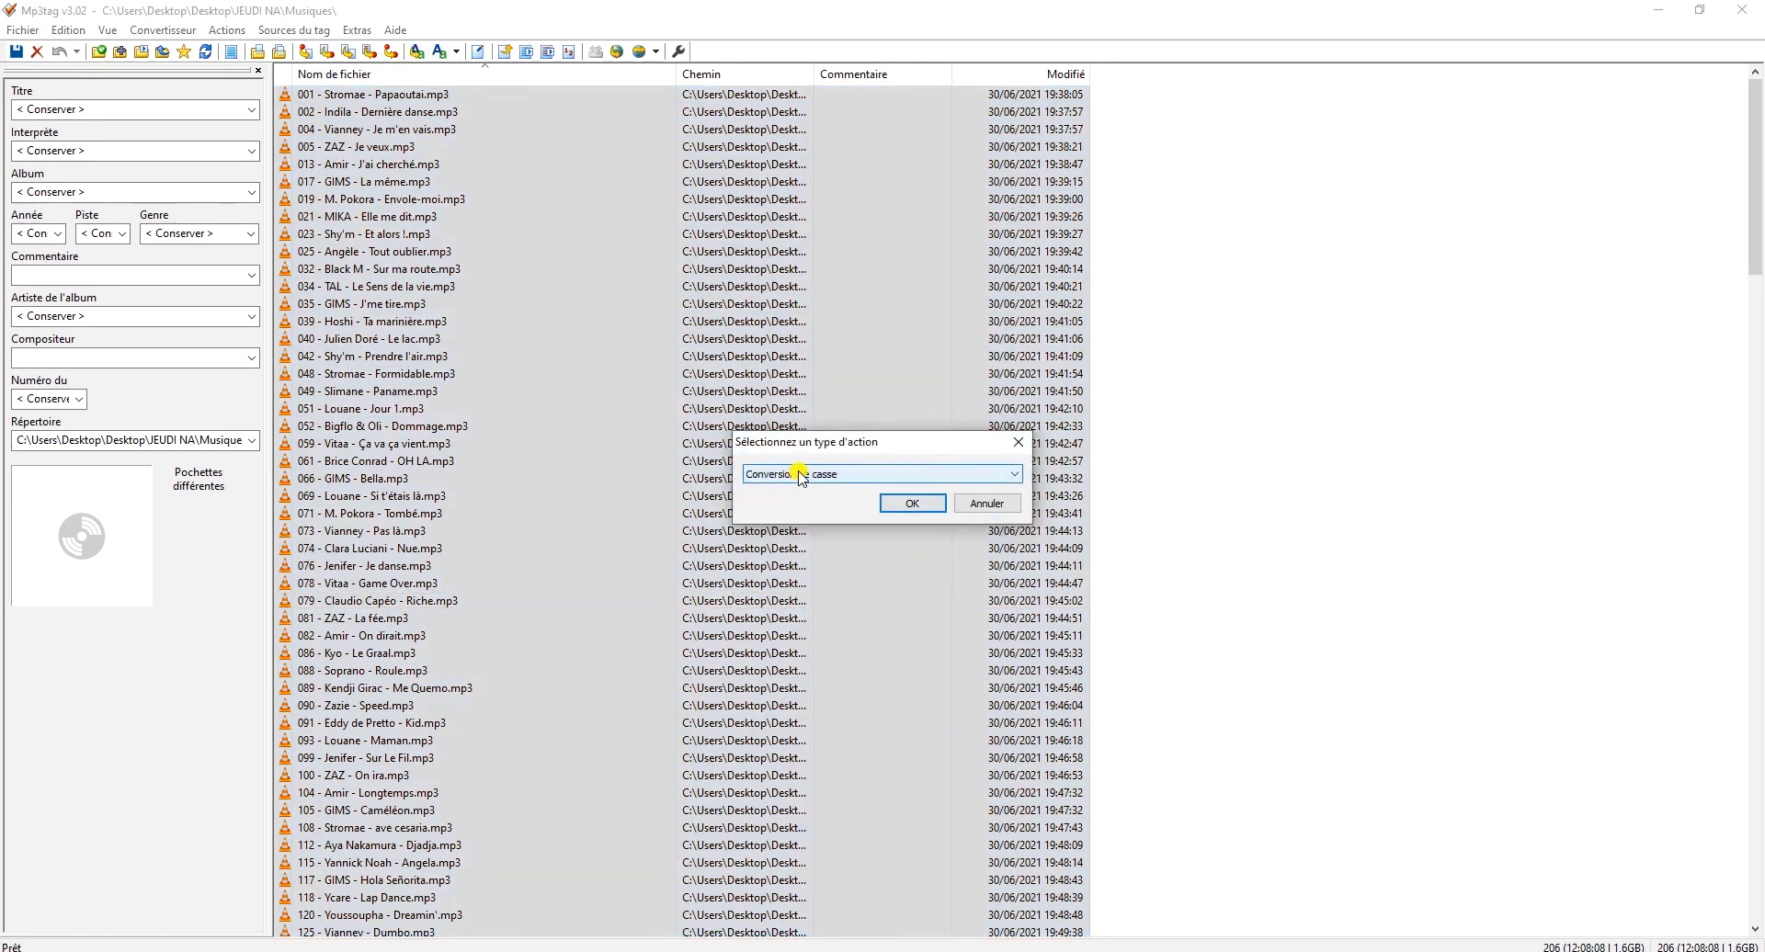
pyautogui.click(802, 474)
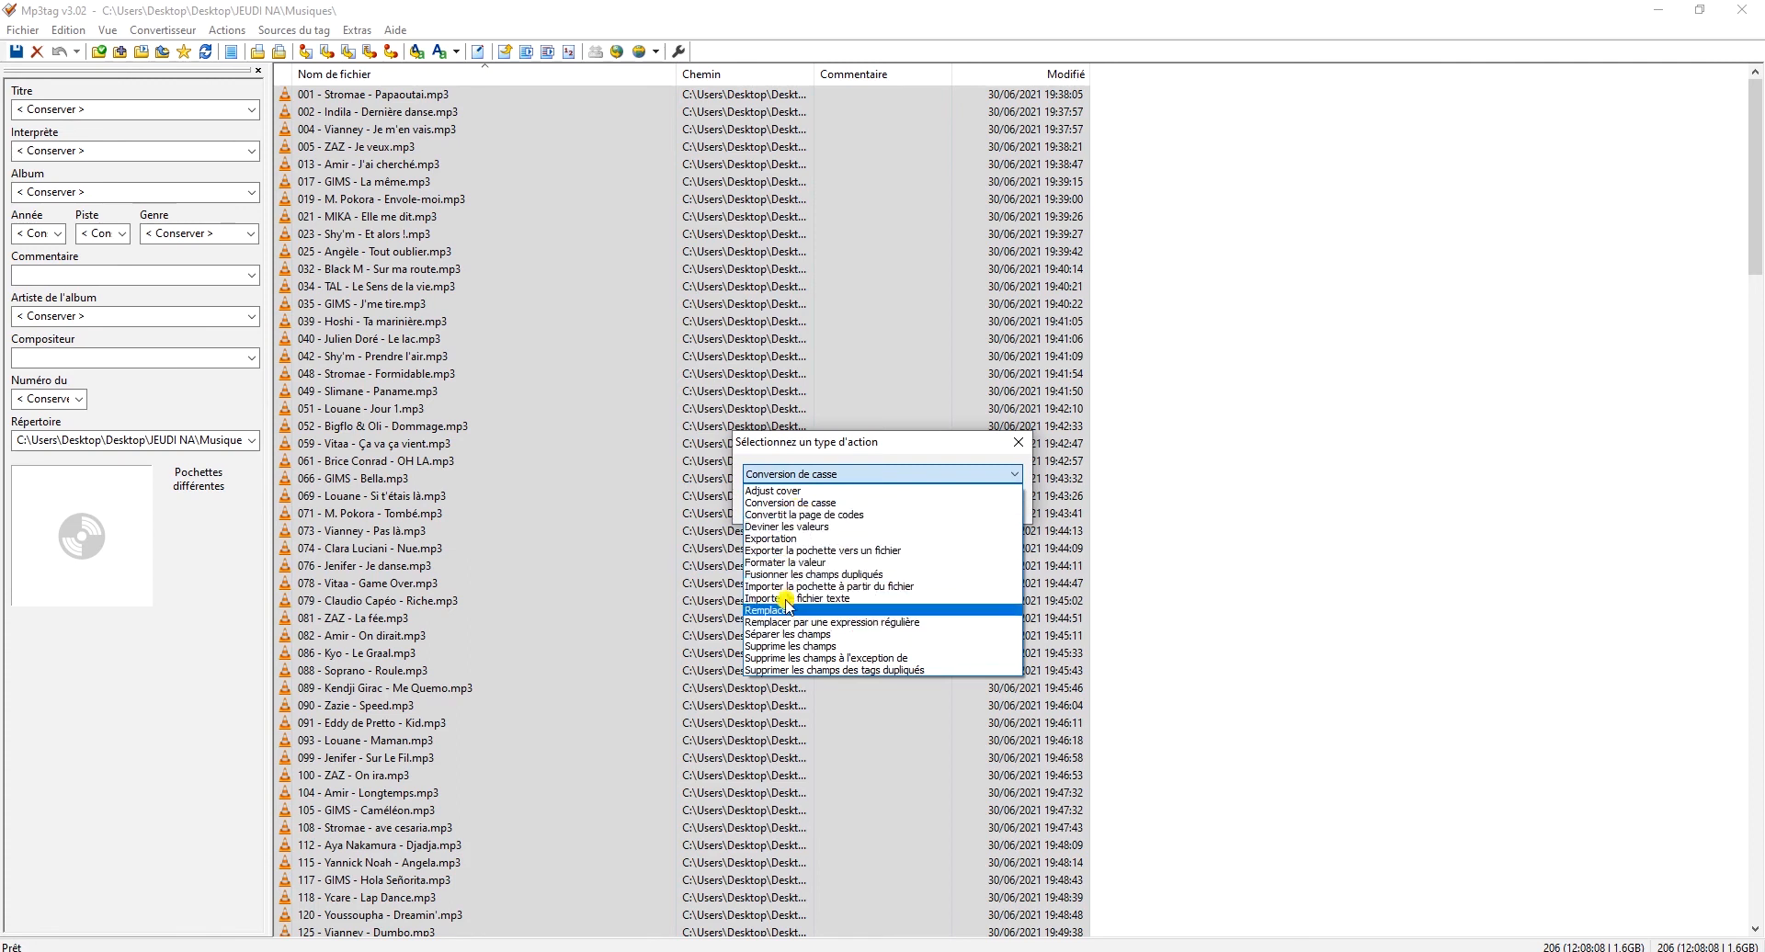
pyautogui.click(800, 509)
pyautogui.click(910, 501)
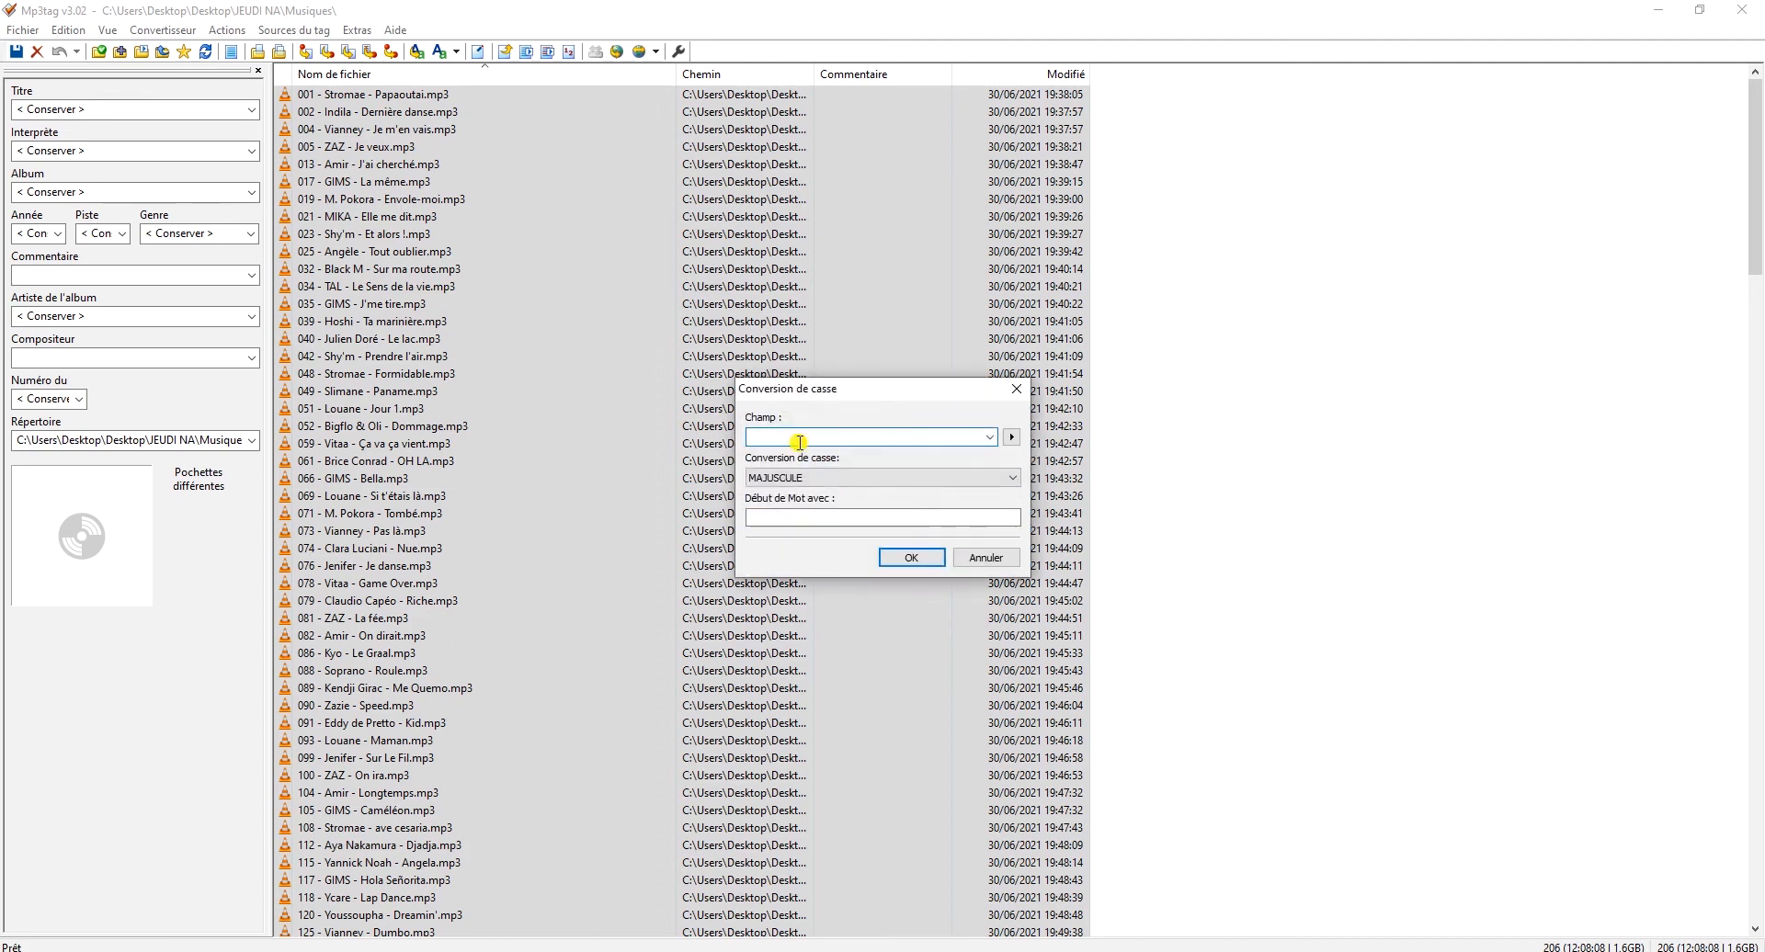
# - Convert the ARTIST field of all the tracks to MAJUSCULE
pyautogui.click(989, 437)
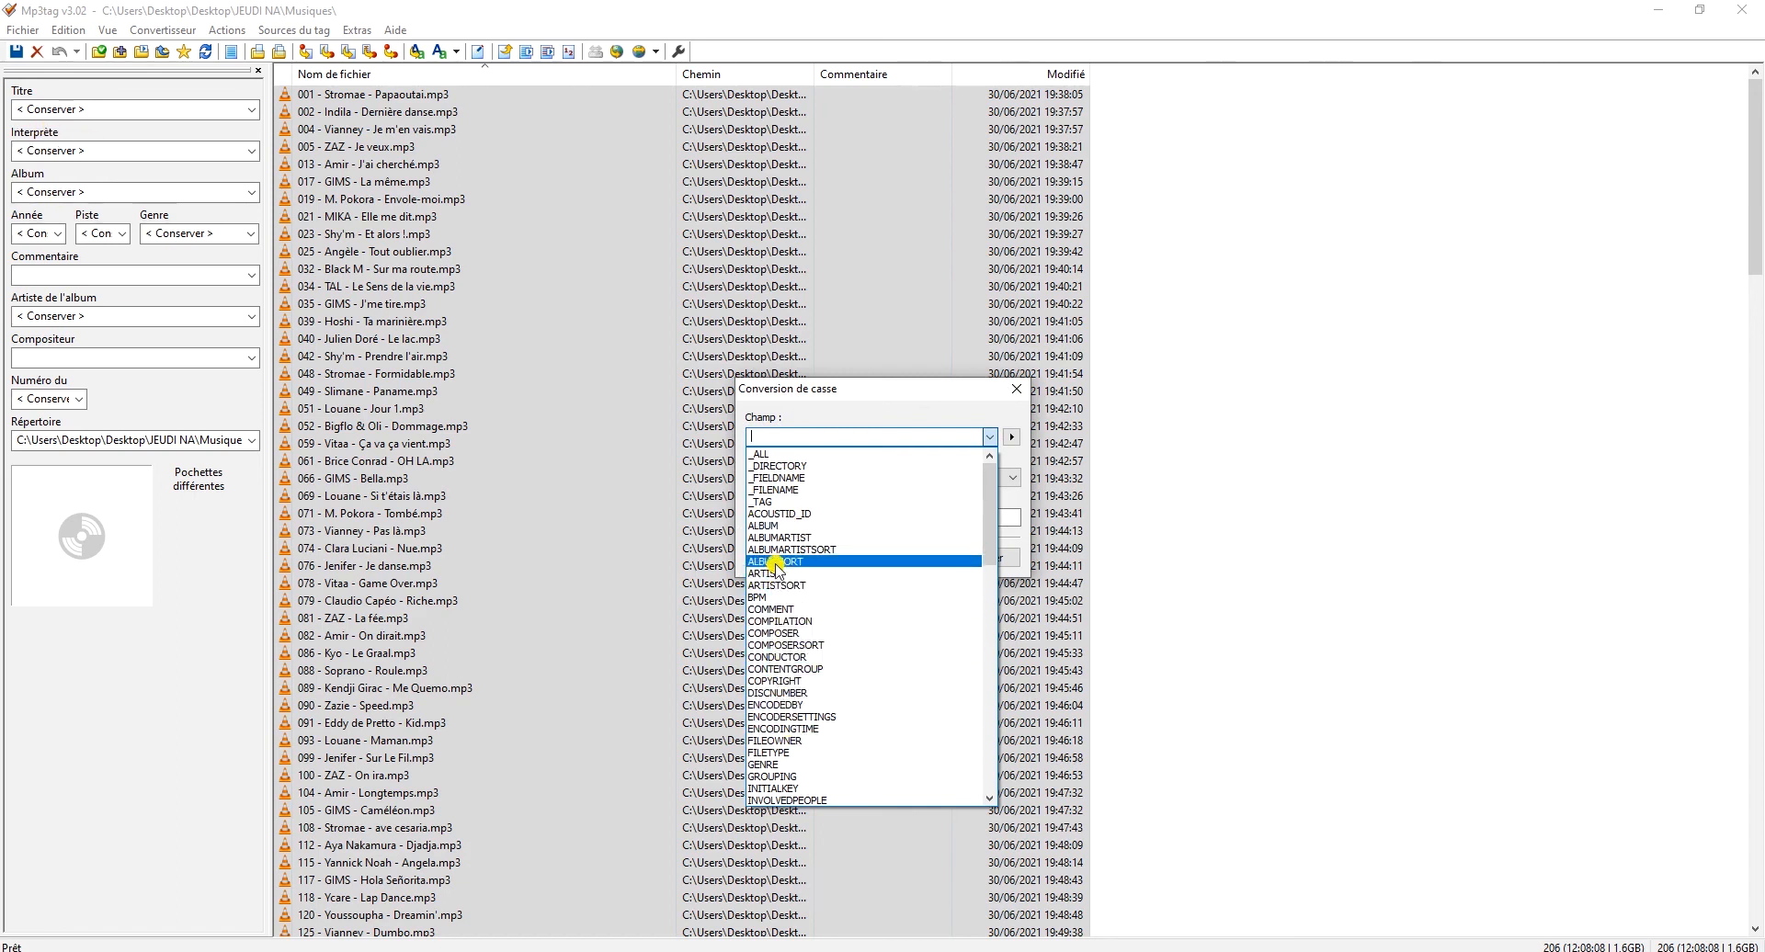
pyautogui.scroll(-2, 783, 717)
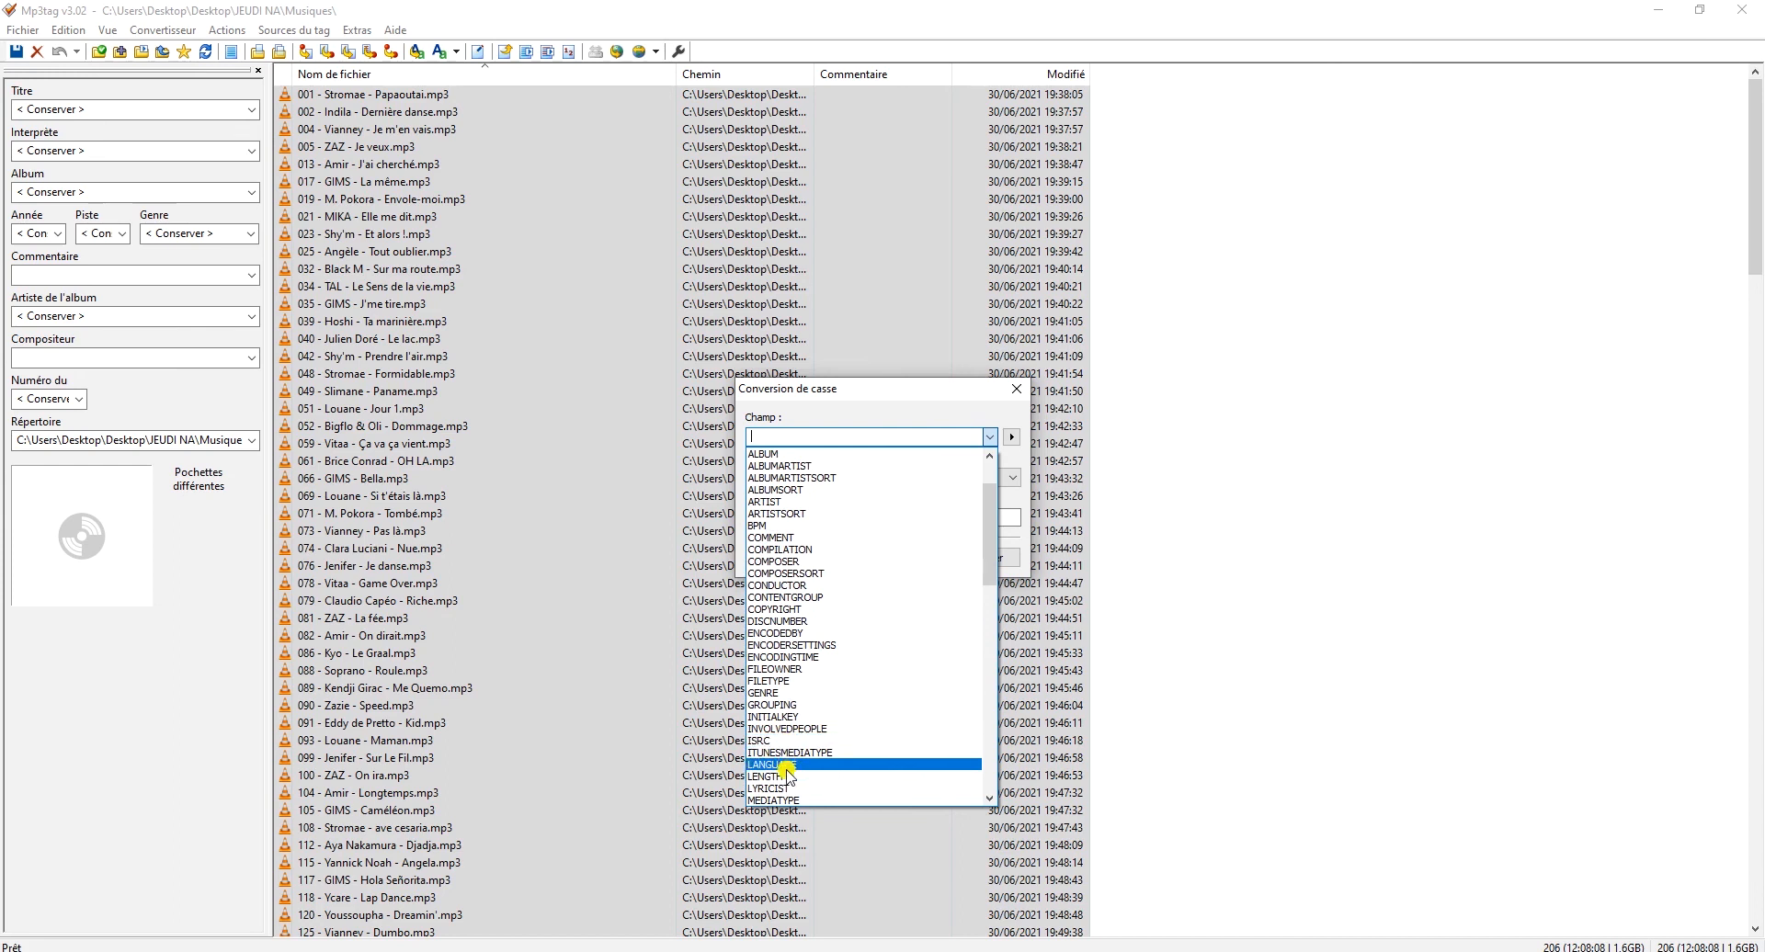
pyautogui.scroll(2, 803, 597)
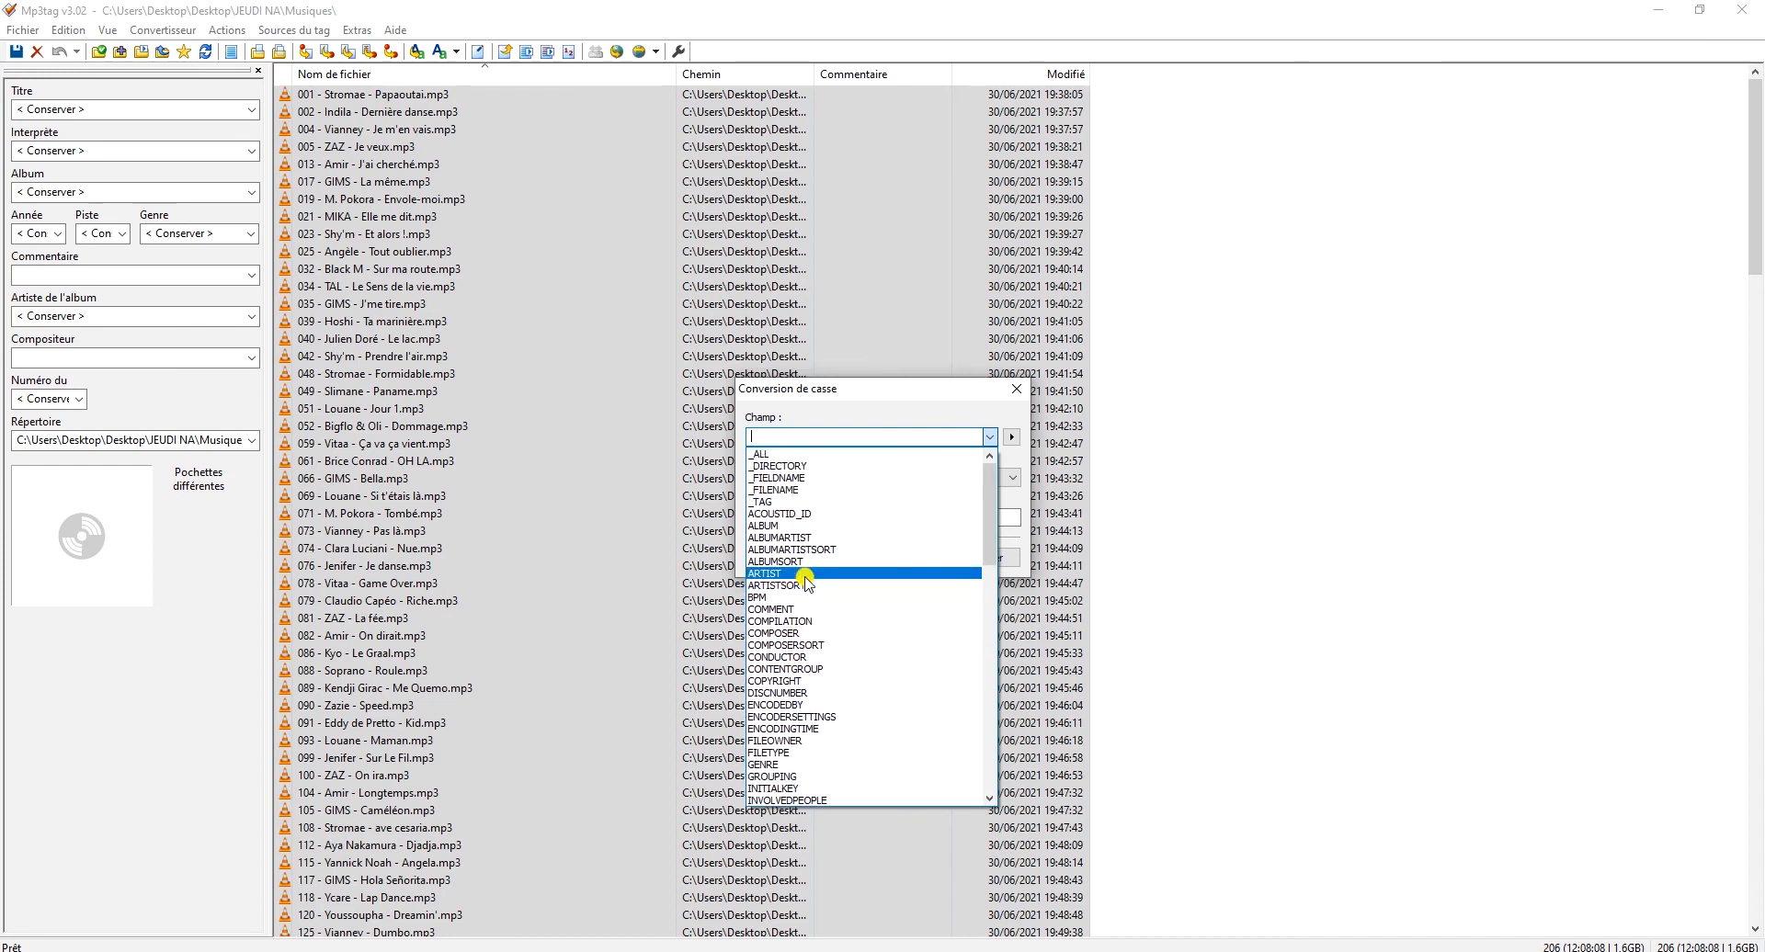
pyautogui.click(805, 573)
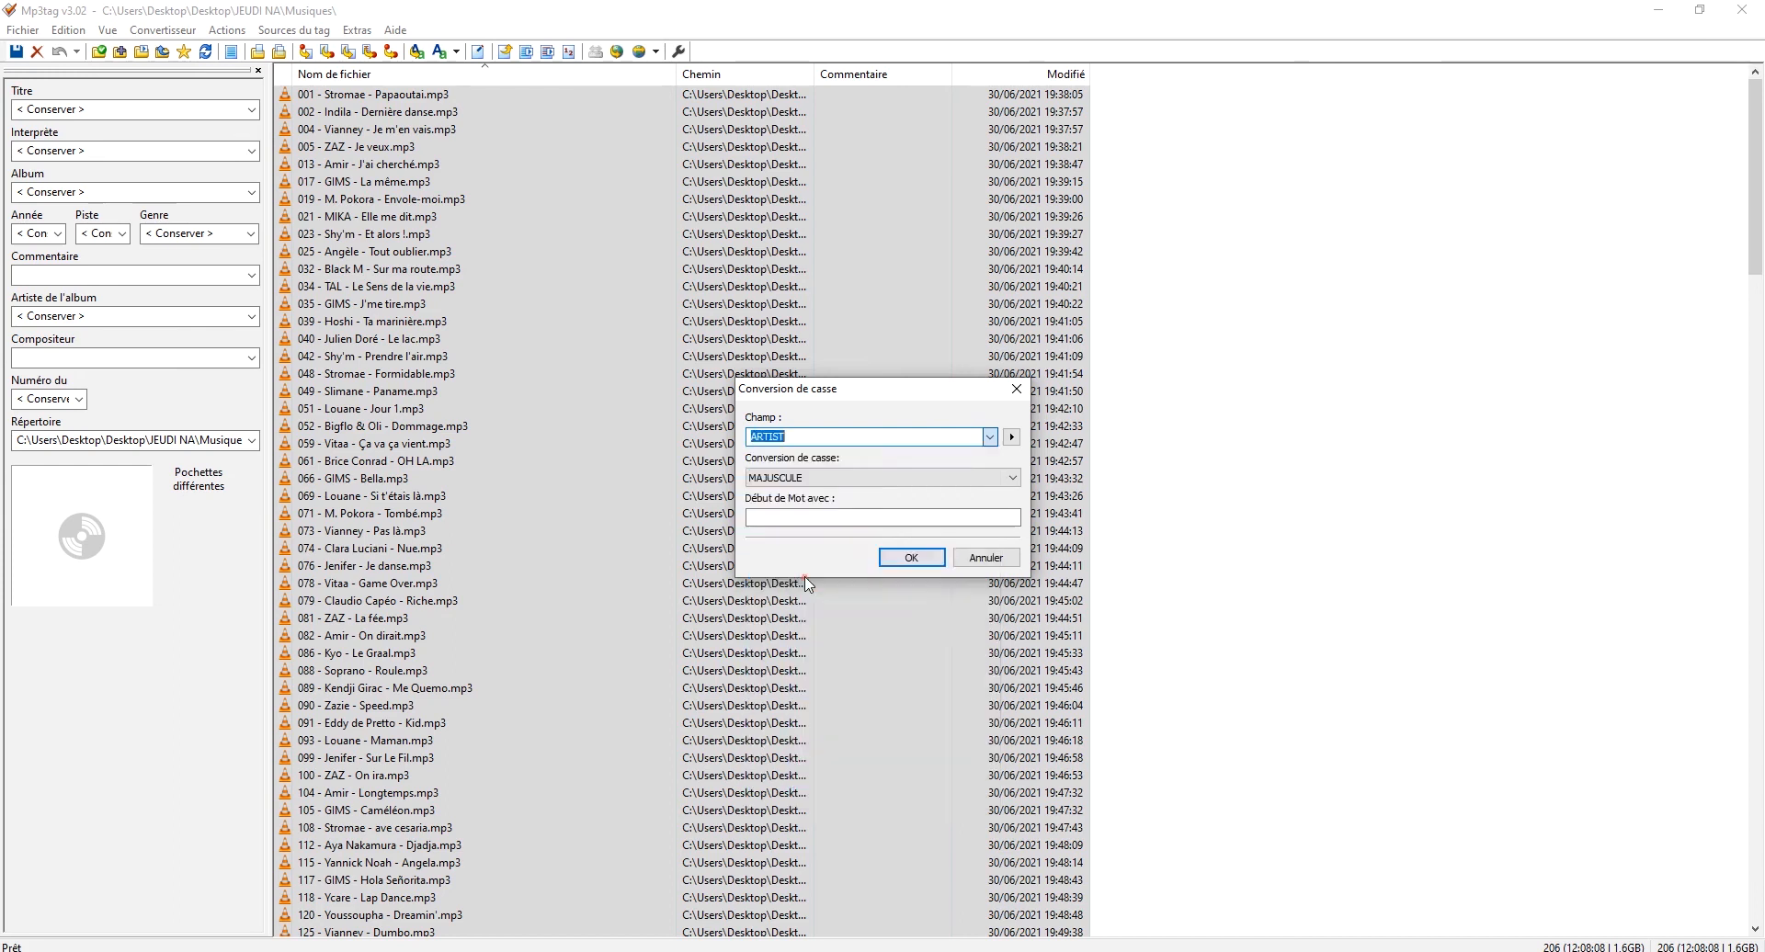
pyautogui.click(1015, 438)
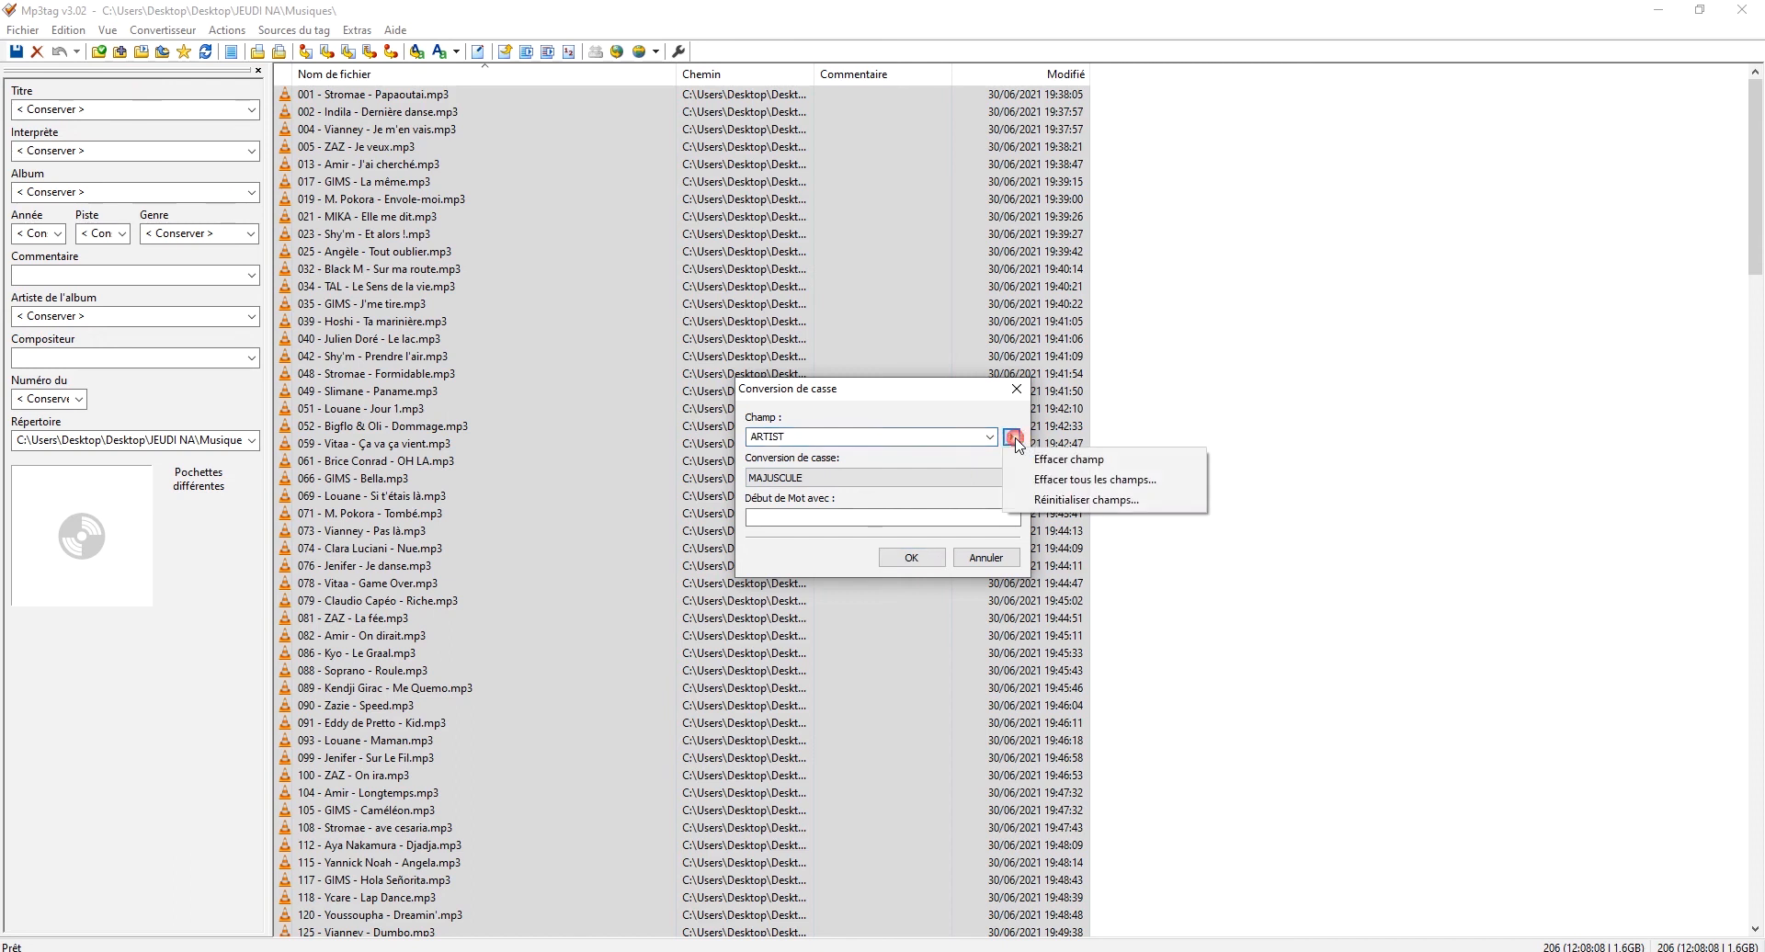
pyautogui.click(873, 516)
pyautogui.click(868, 518)
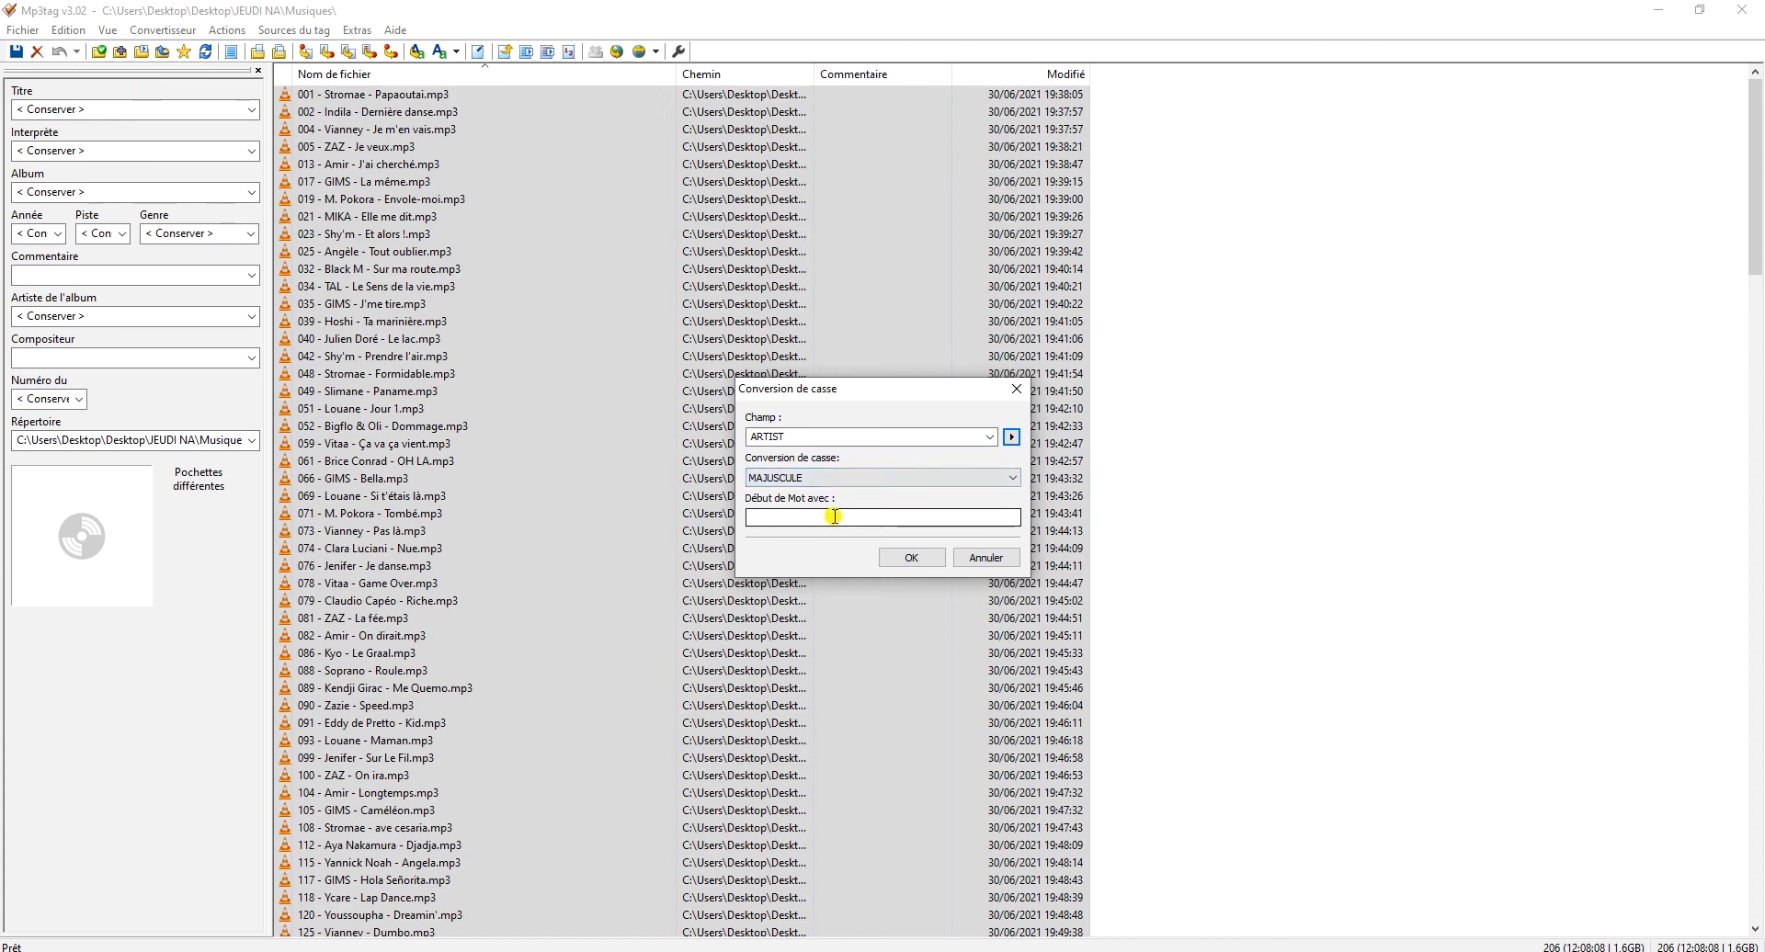
pyautogui.click(920, 556)
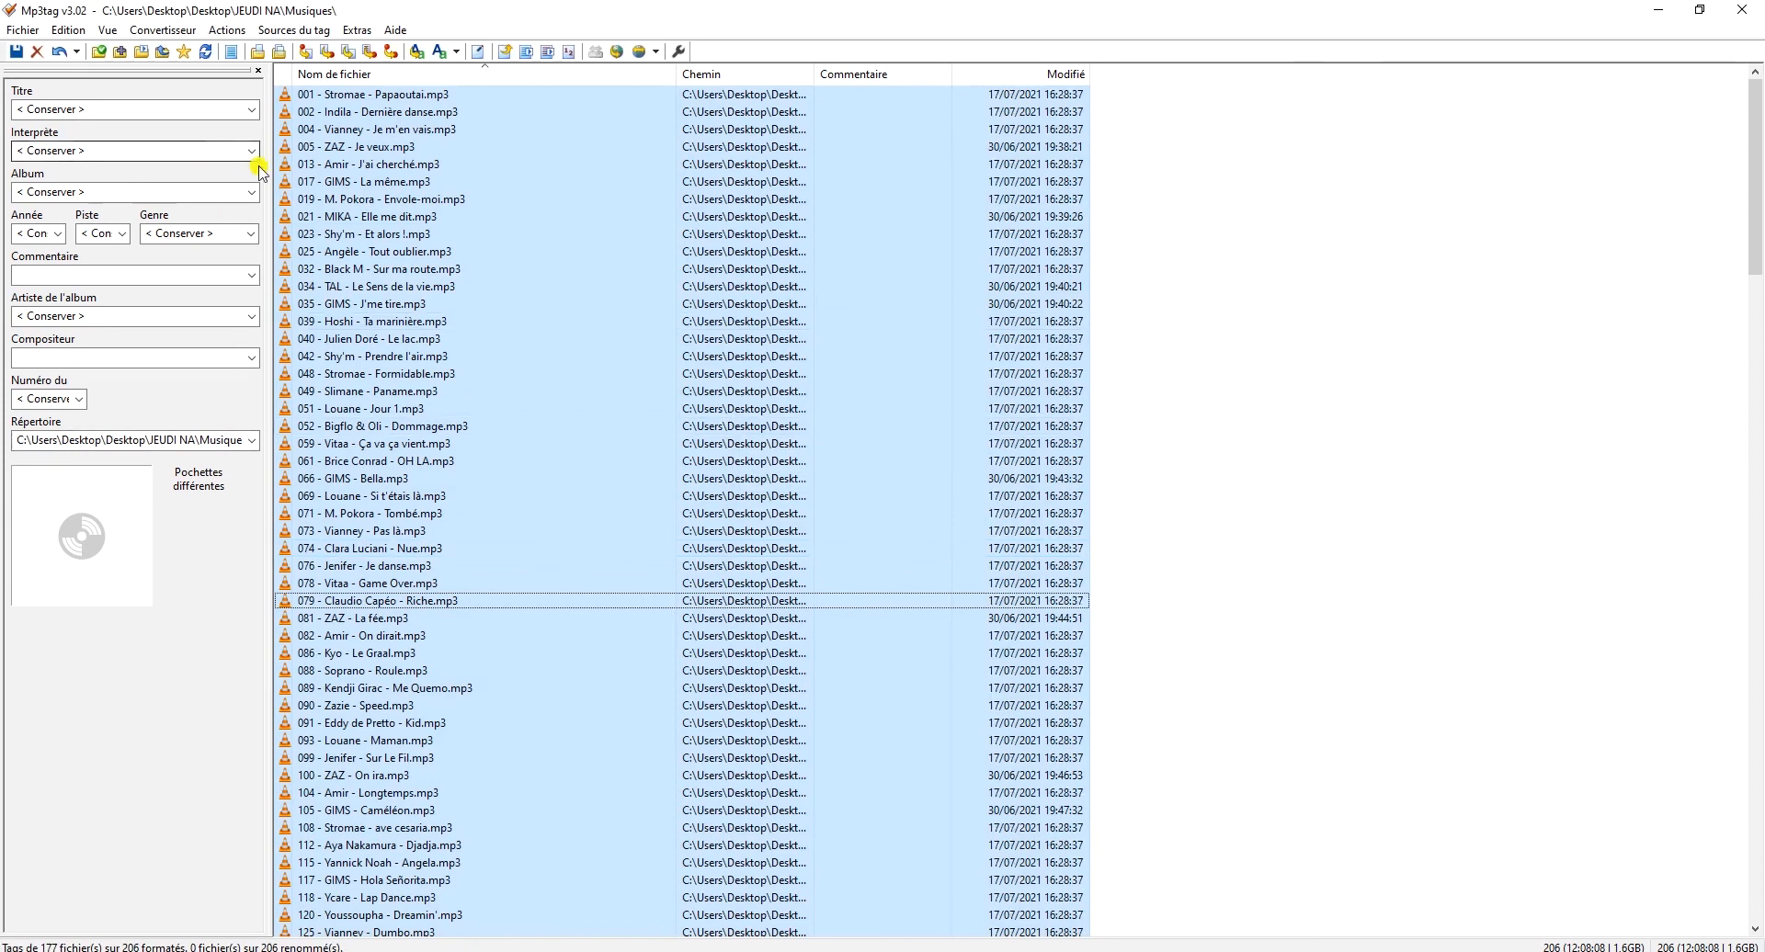
# - Check the artist tags of several tracks between 001 and 048, ending with 005 - ZAZ - Je veux.mp3
pyautogui.click(365, 96)
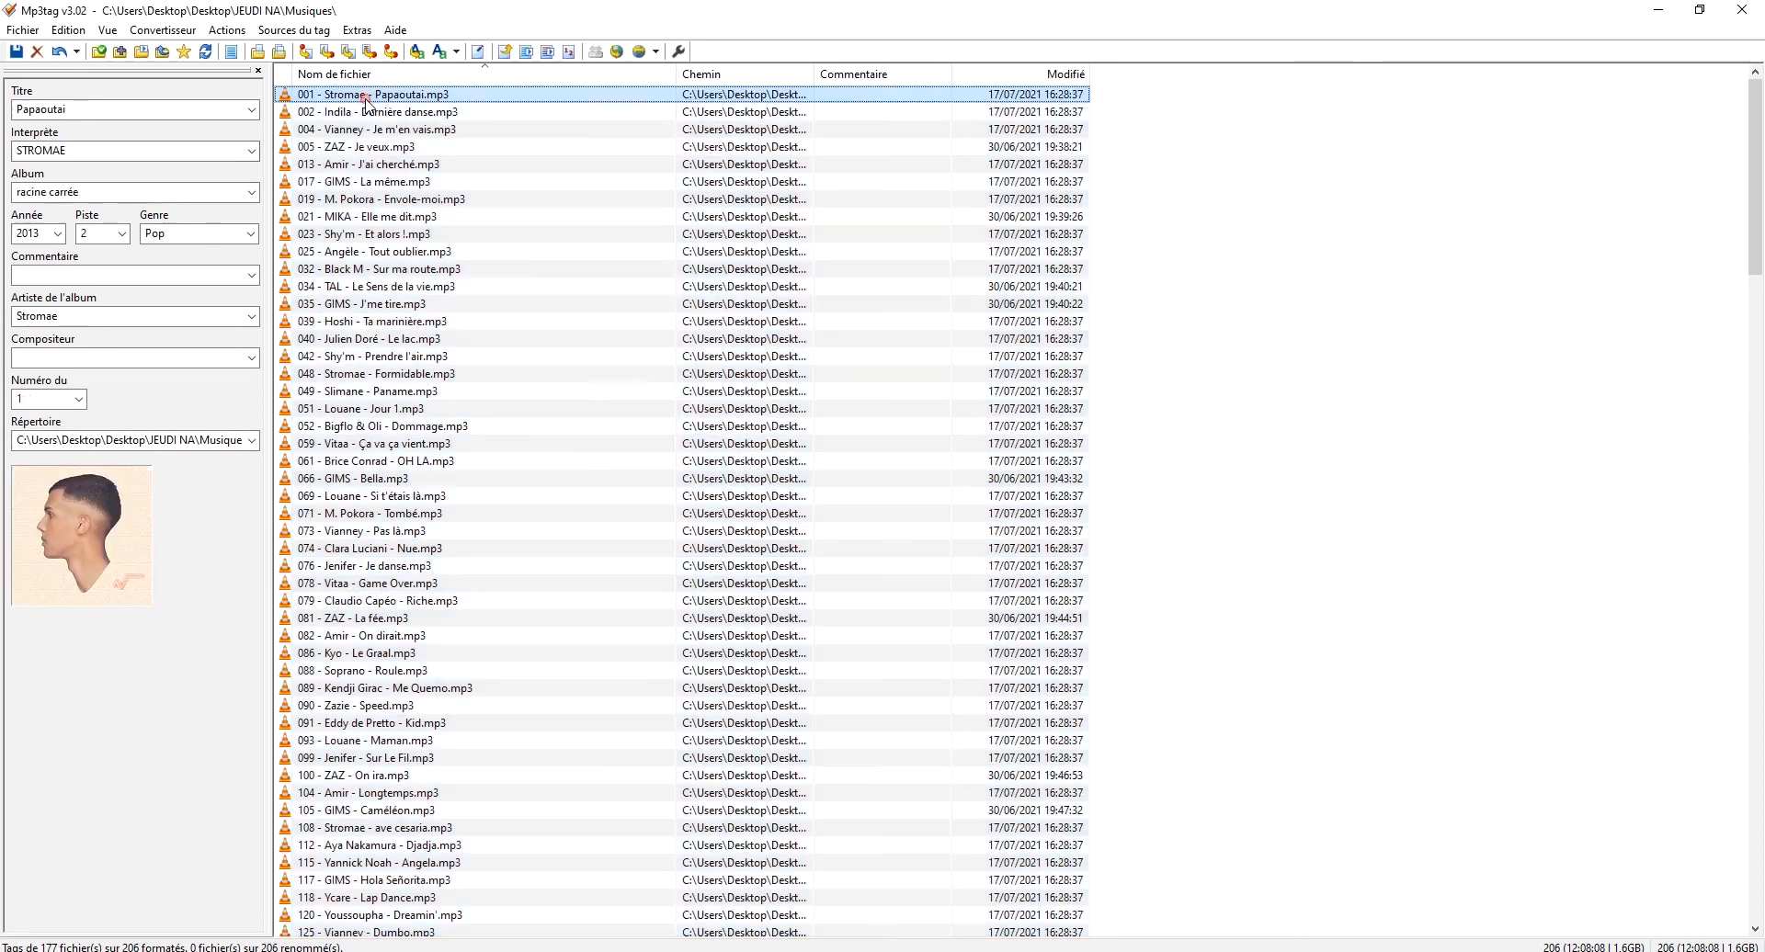
pyautogui.click(354, 112)
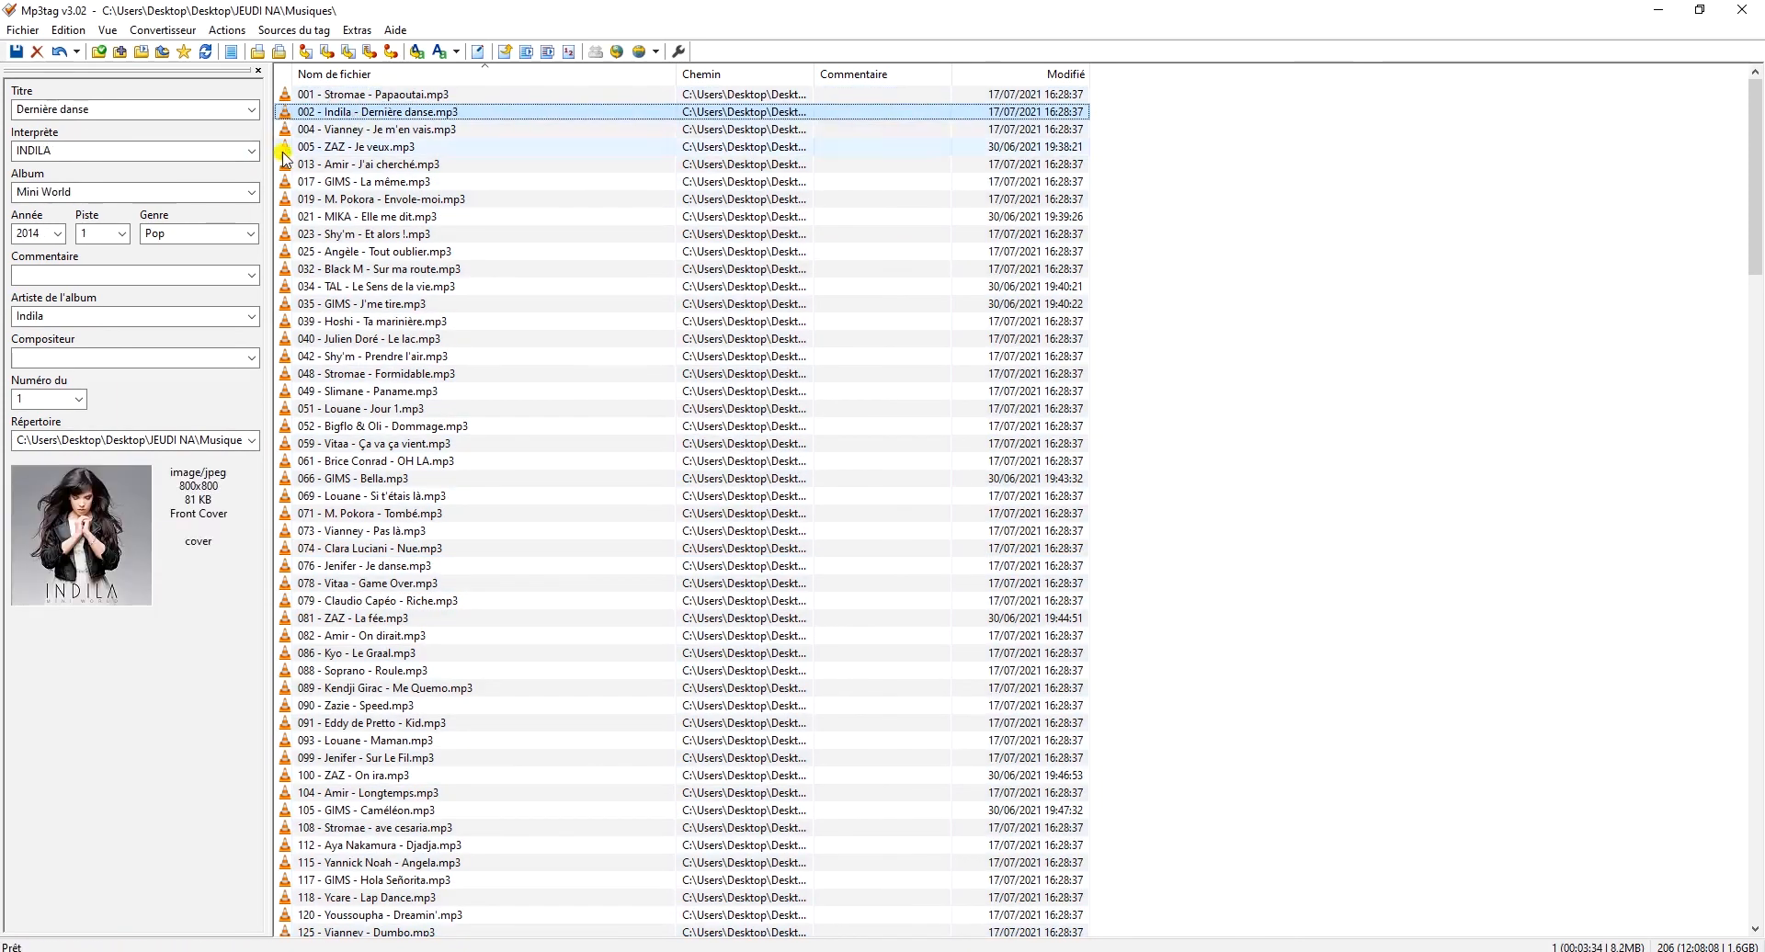
pyautogui.click(354, 129)
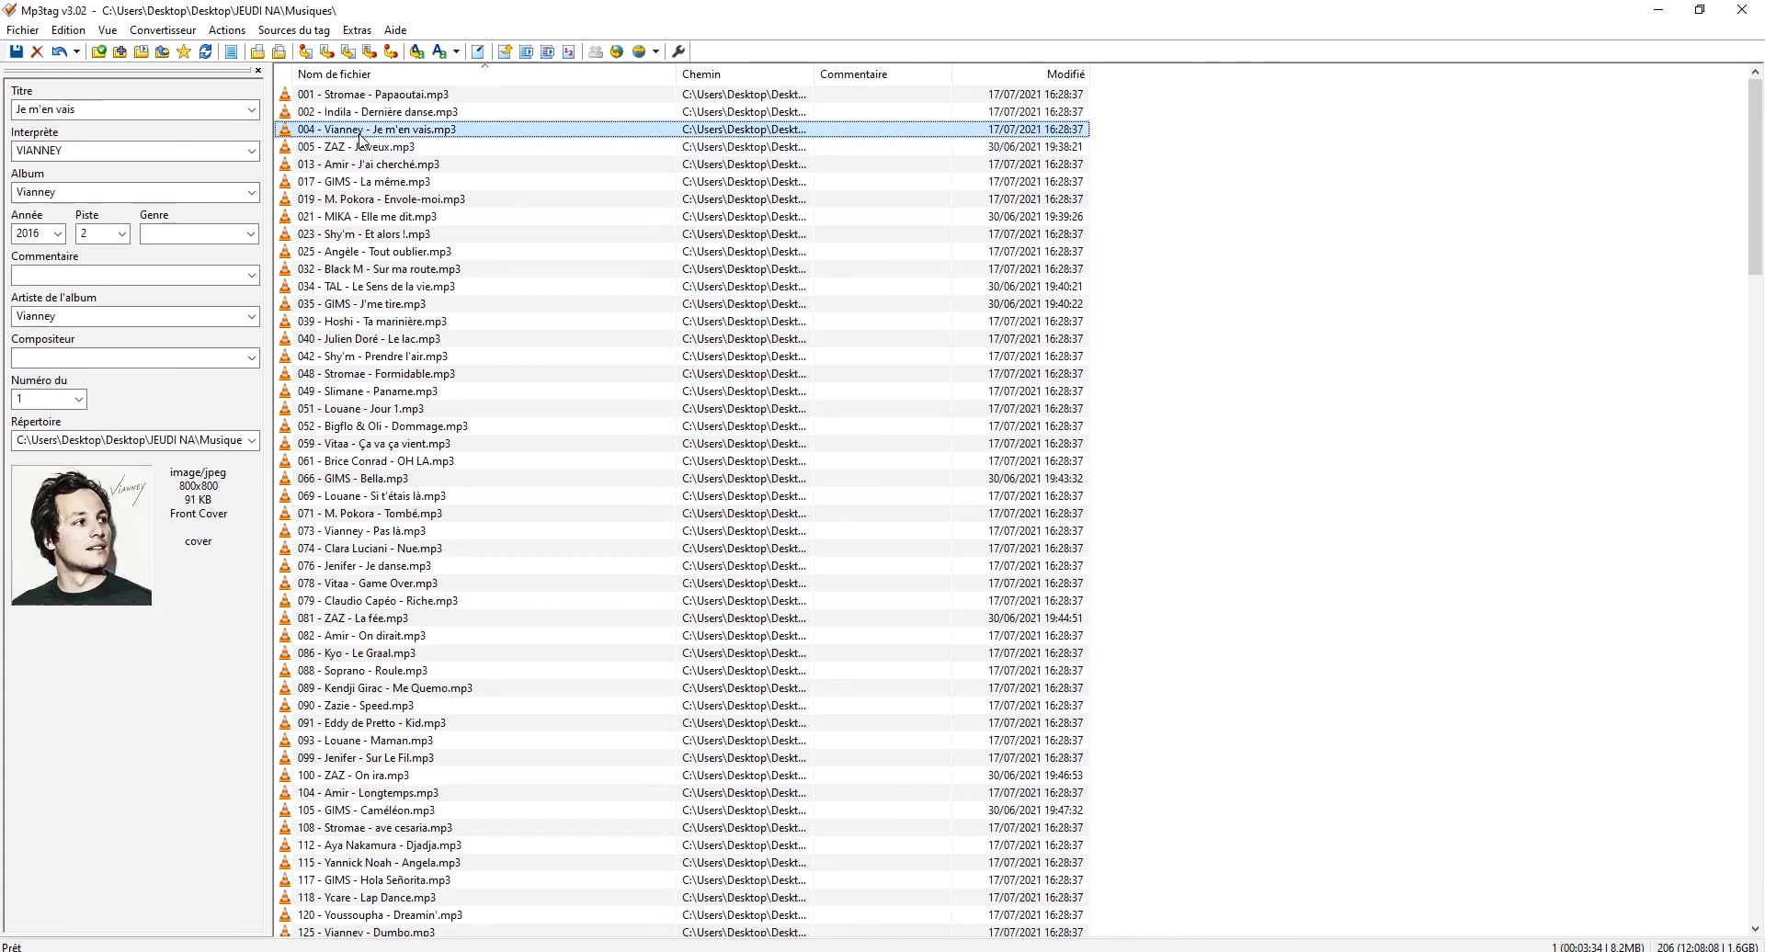
pyautogui.click(372, 216)
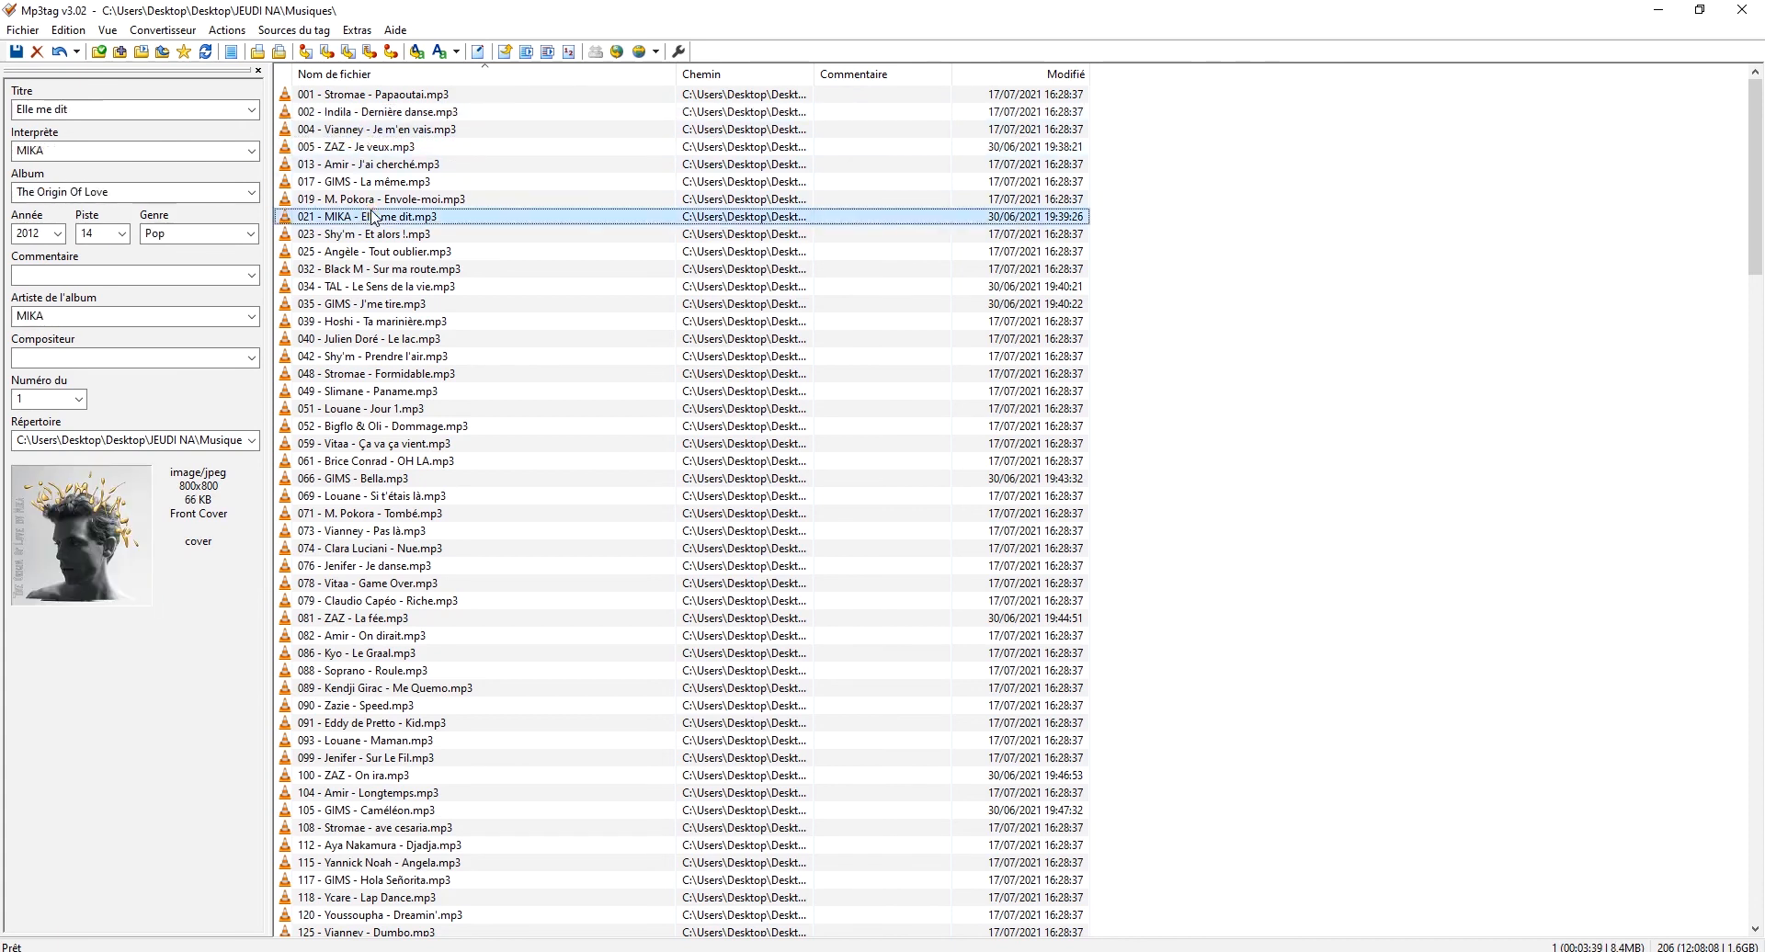
pyautogui.click(380, 287)
pyautogui.click(382, 373)
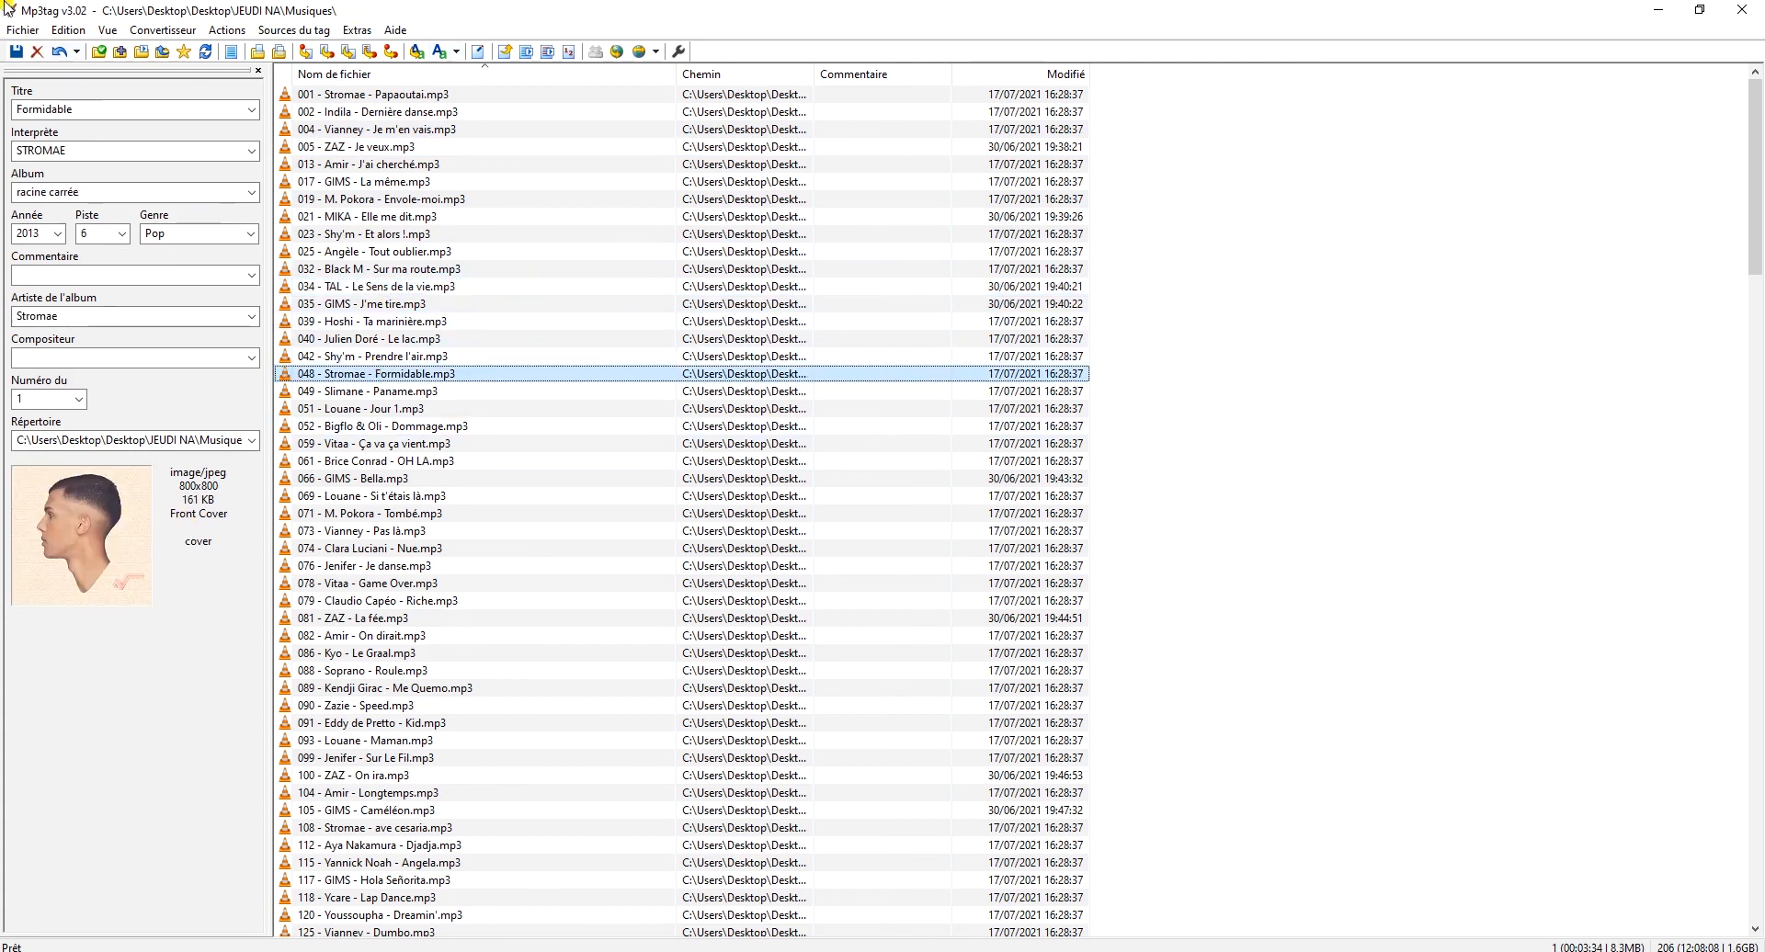
pyautogui.click(373, 148)
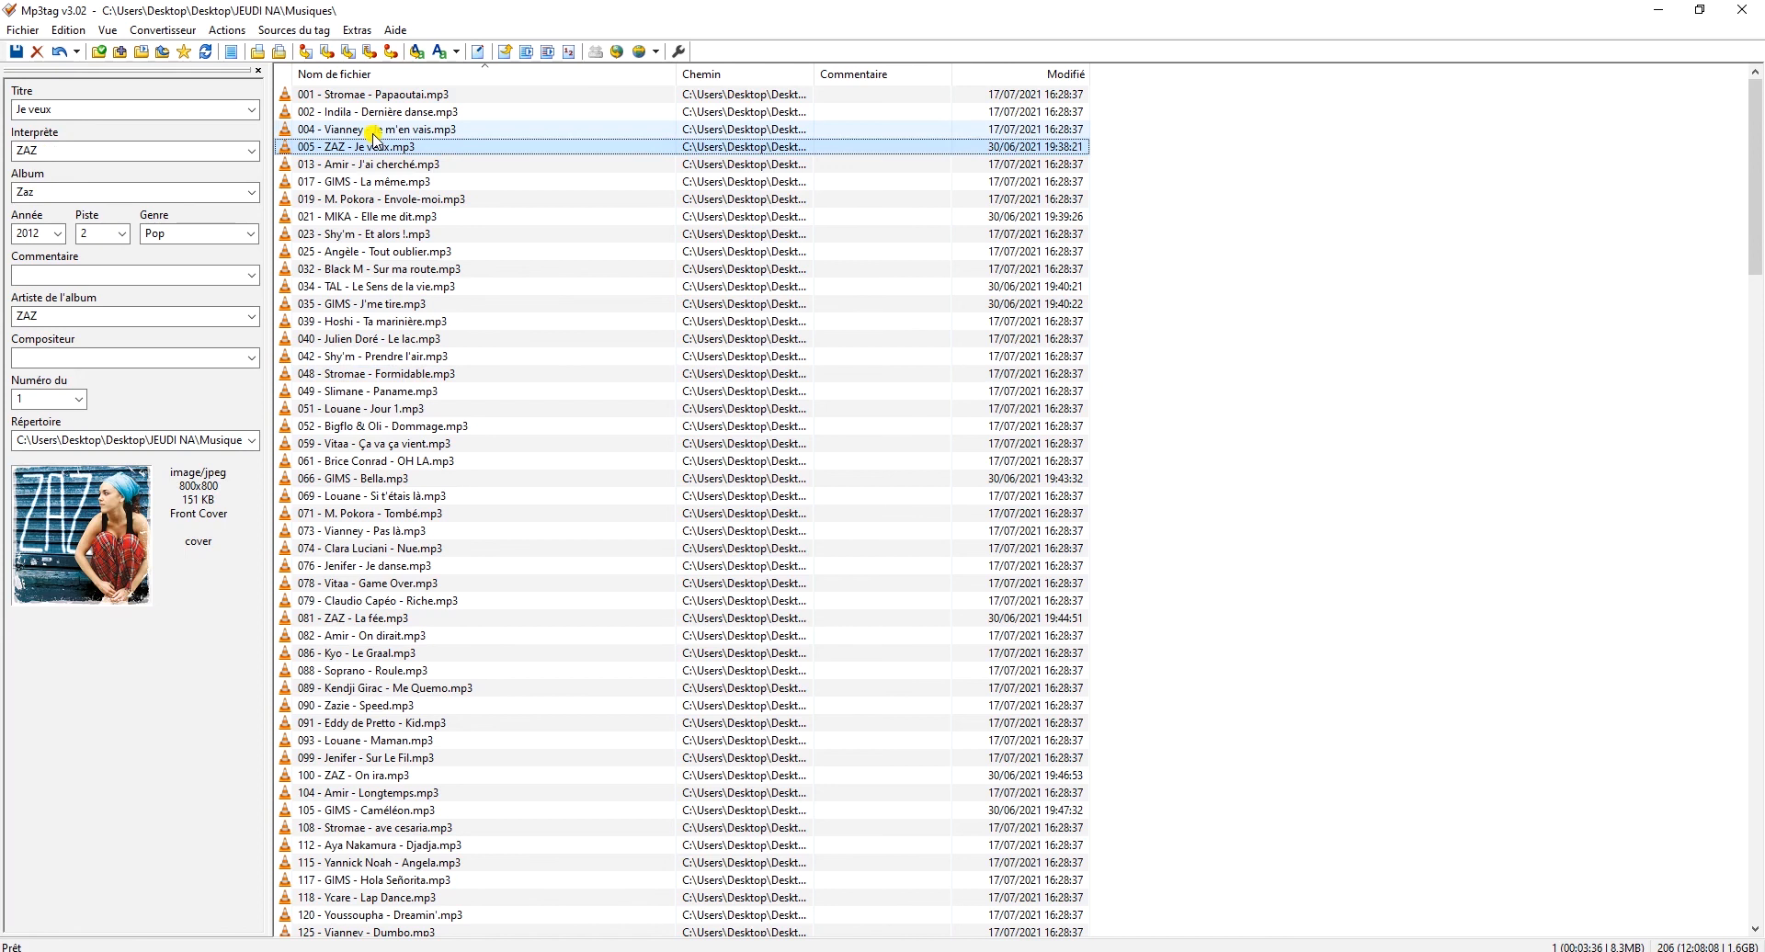
# - Set the comment of all the tracks to 00 and save the tags
pyautogui.hotkey('ctrl', 'a')
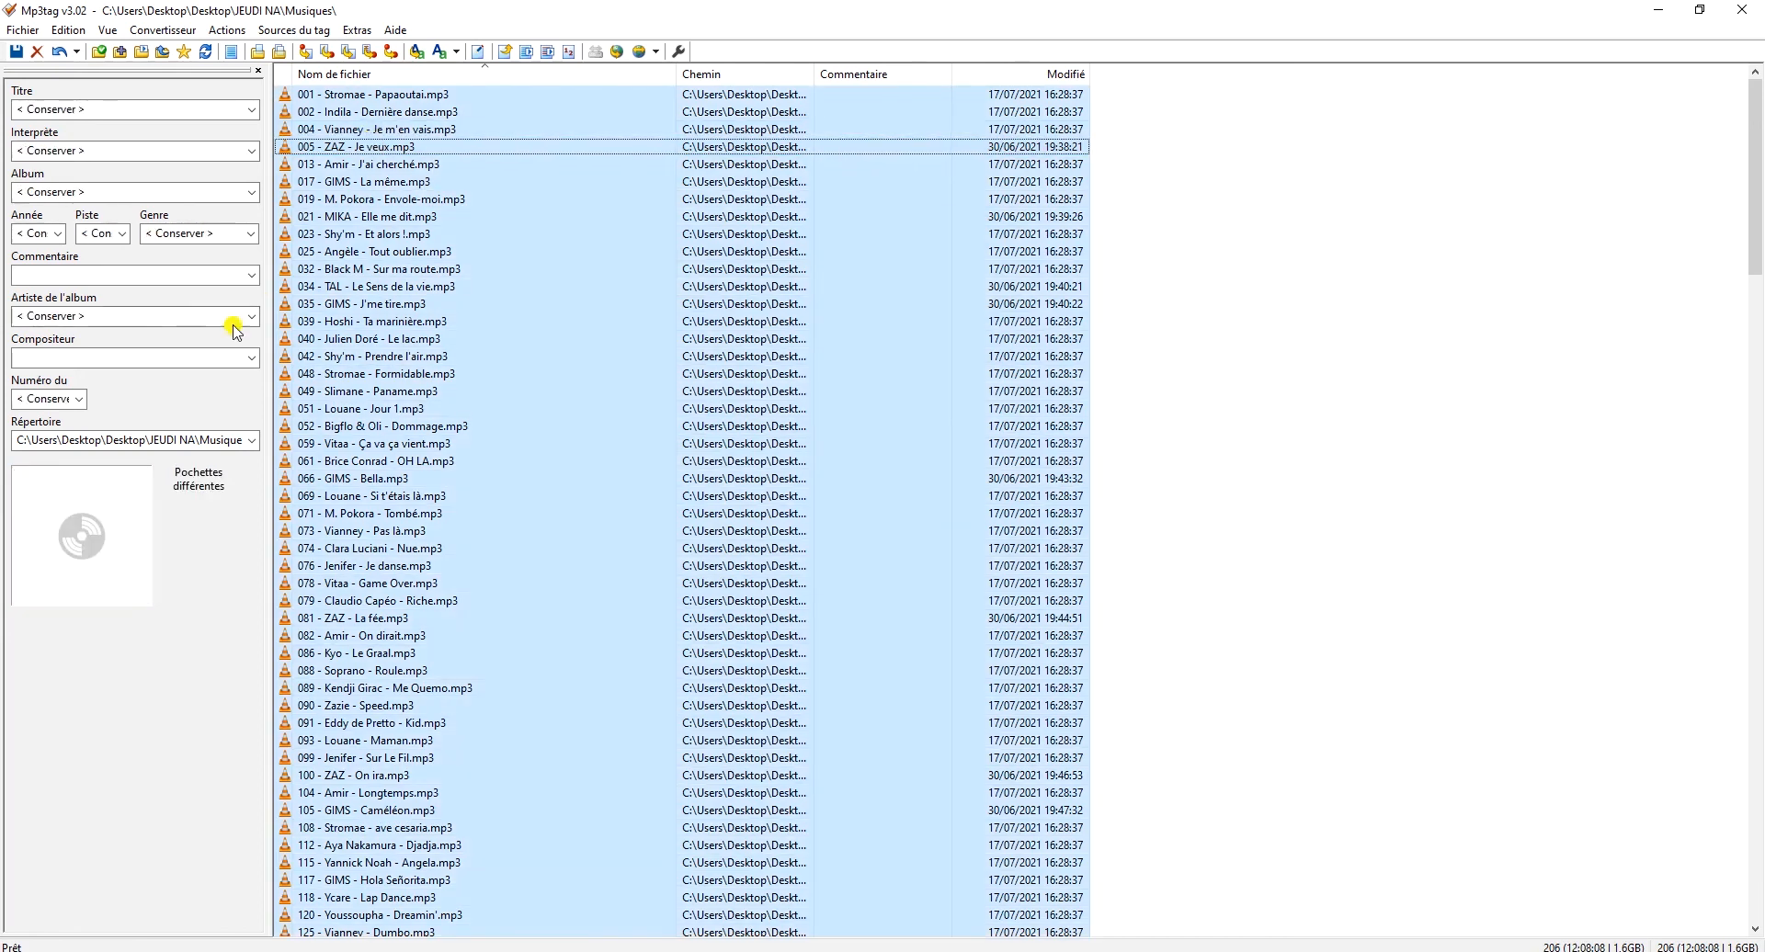
pyautogui.click(95, 275)
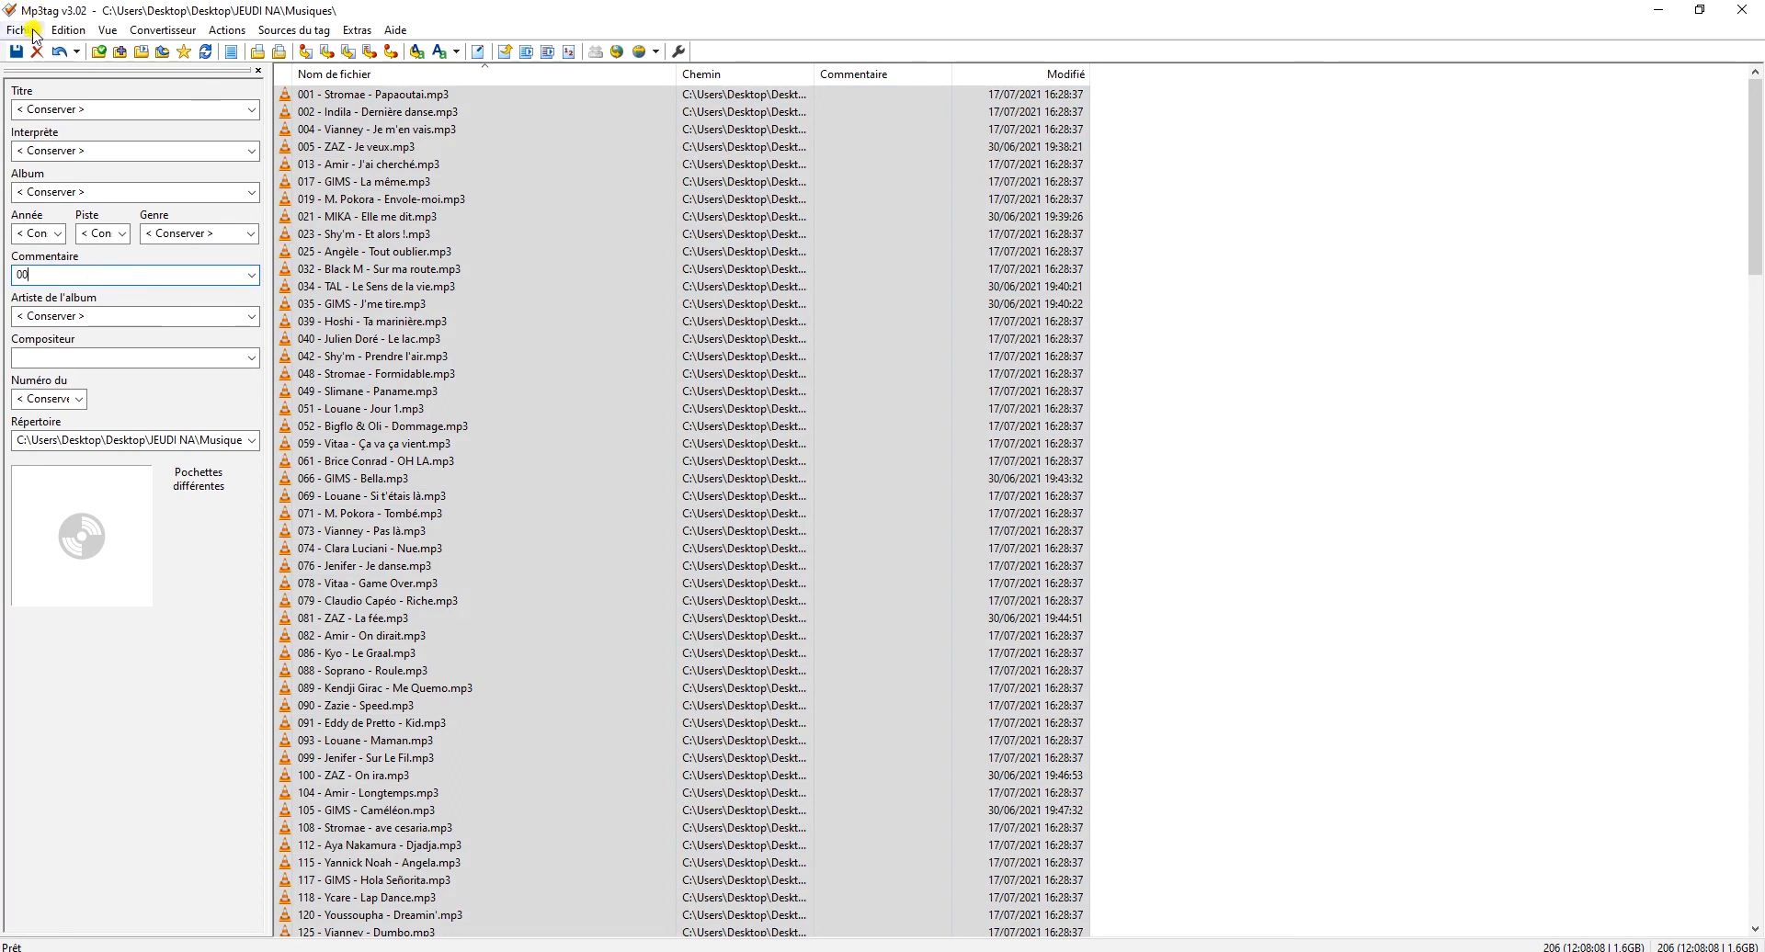
pyautogui.click(26, 52)
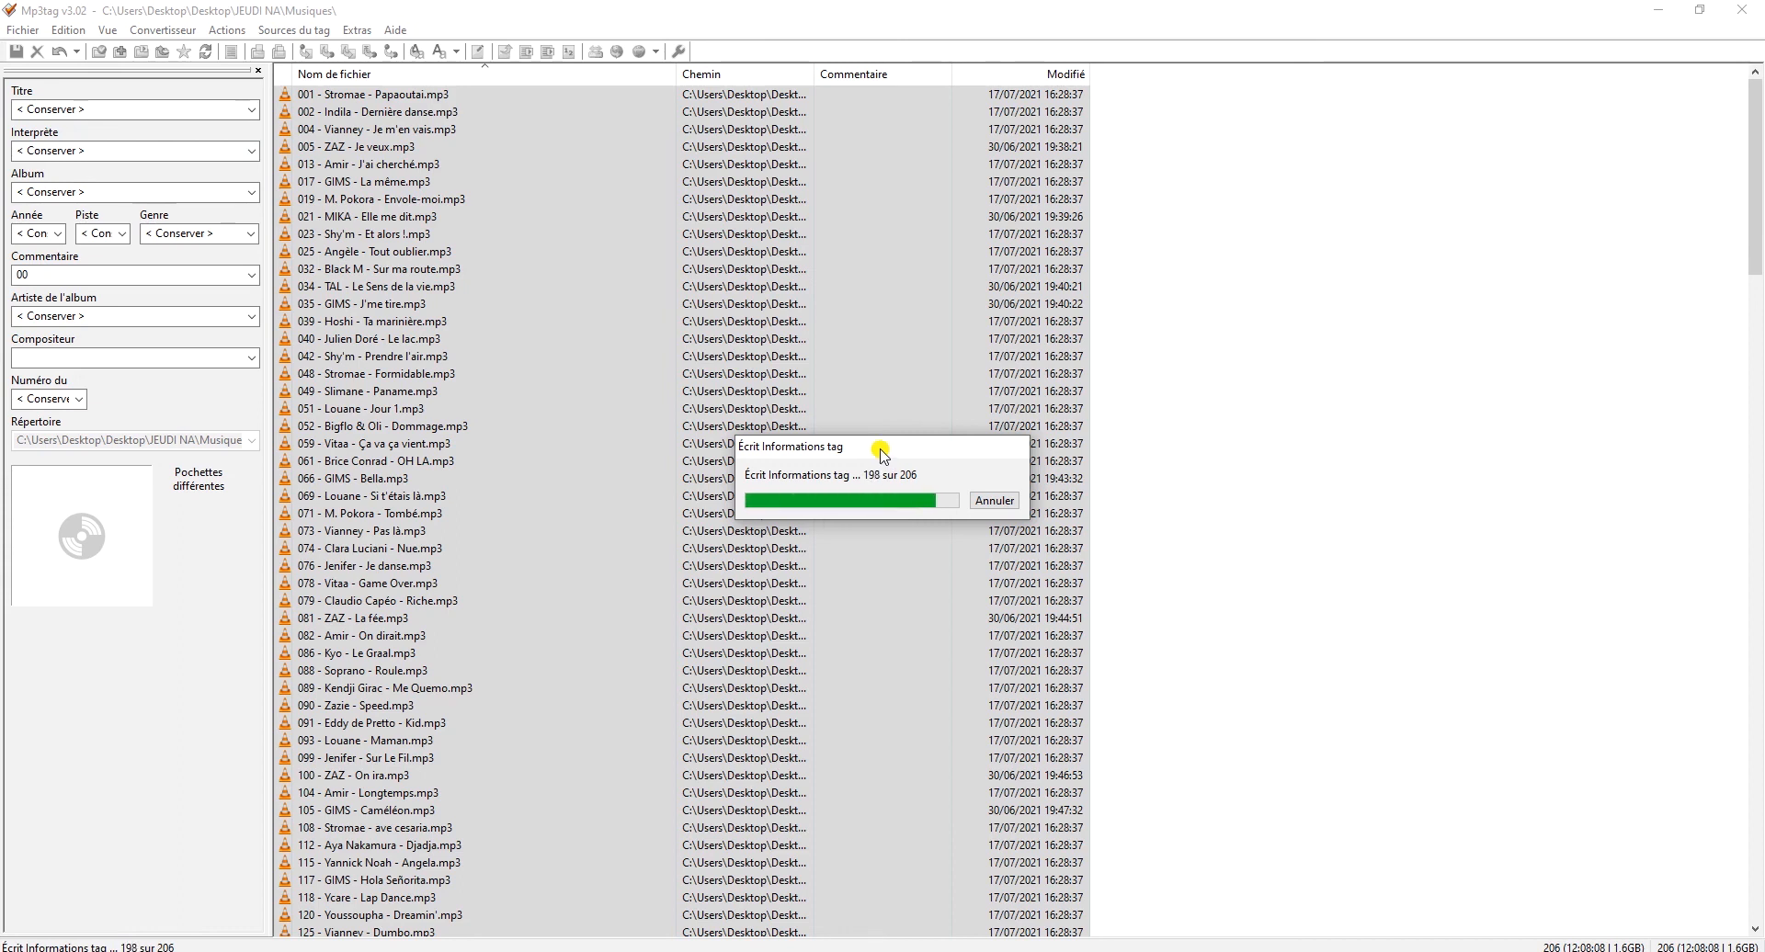
# - Check the comment and artist tags of several tracks, including 061, 079 and 019
pyautogui.click(393, 217)
pyautogui.click(405, 338)
pyautogui.click(419, 460)
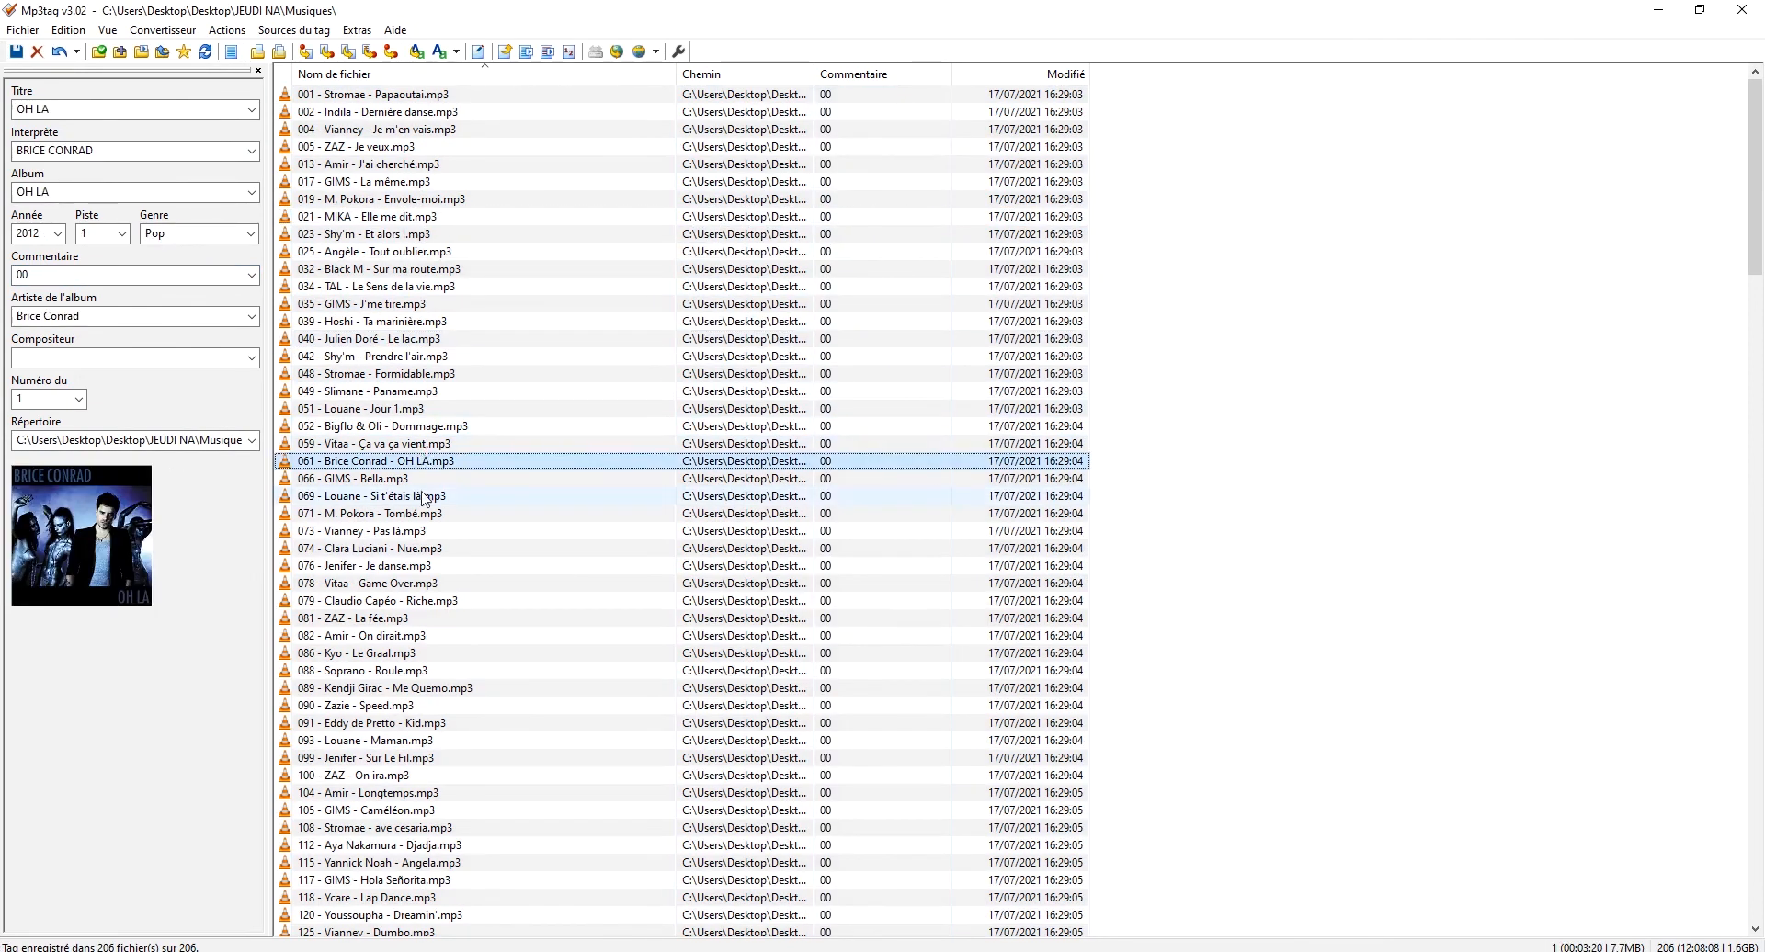
pyautogui.click(422, 496)
pyautogui.click(386, 598)
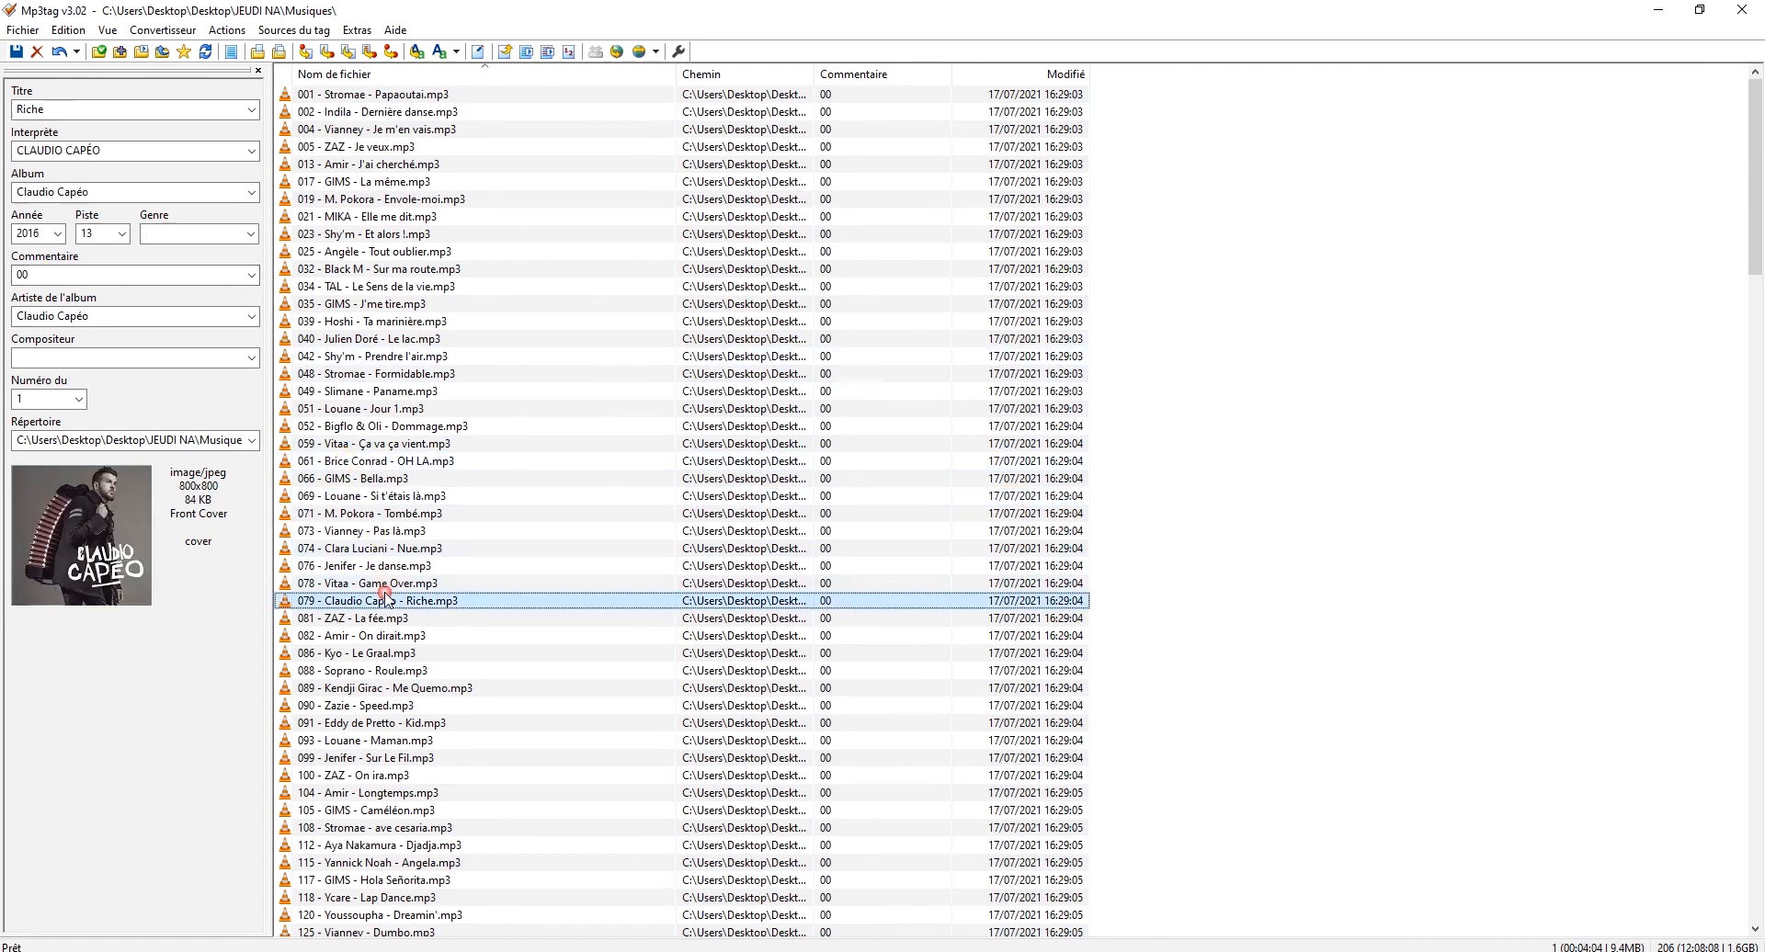
pyautogui.click(395, 391)
pyautogui.click(396, 233)
pyautogui.click(398, 199)
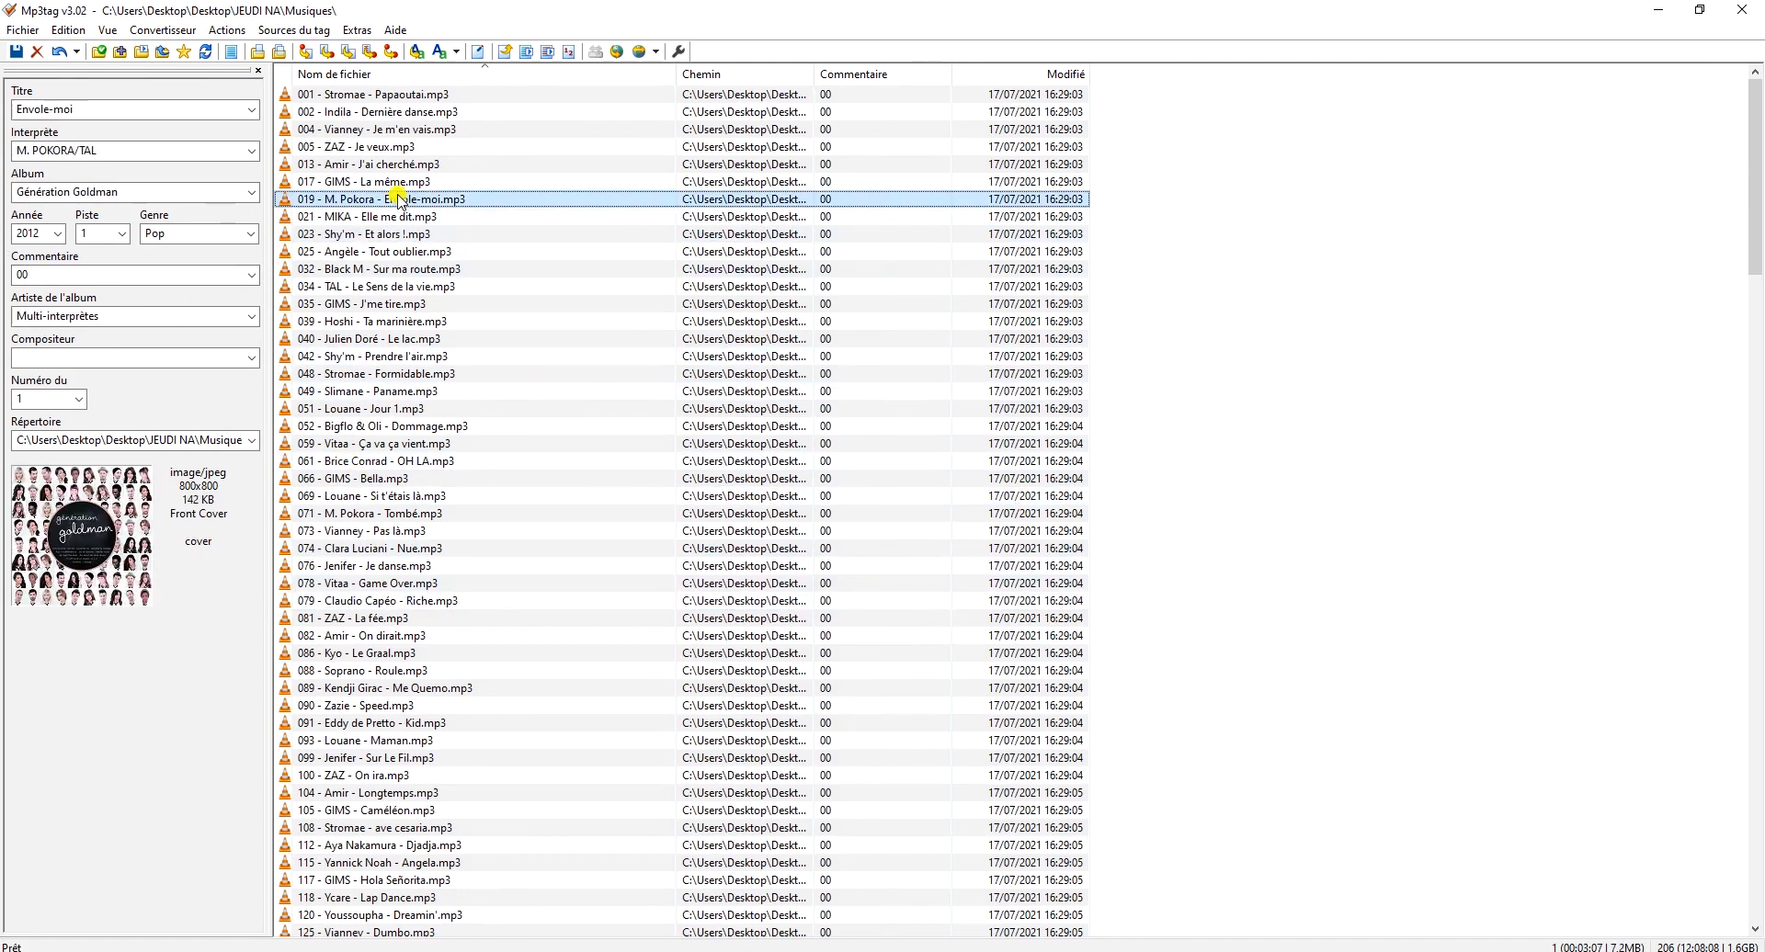
# - Clear the comment of all the tracks and save the tags
pyautogui.hotkey('ctrl', 'a')
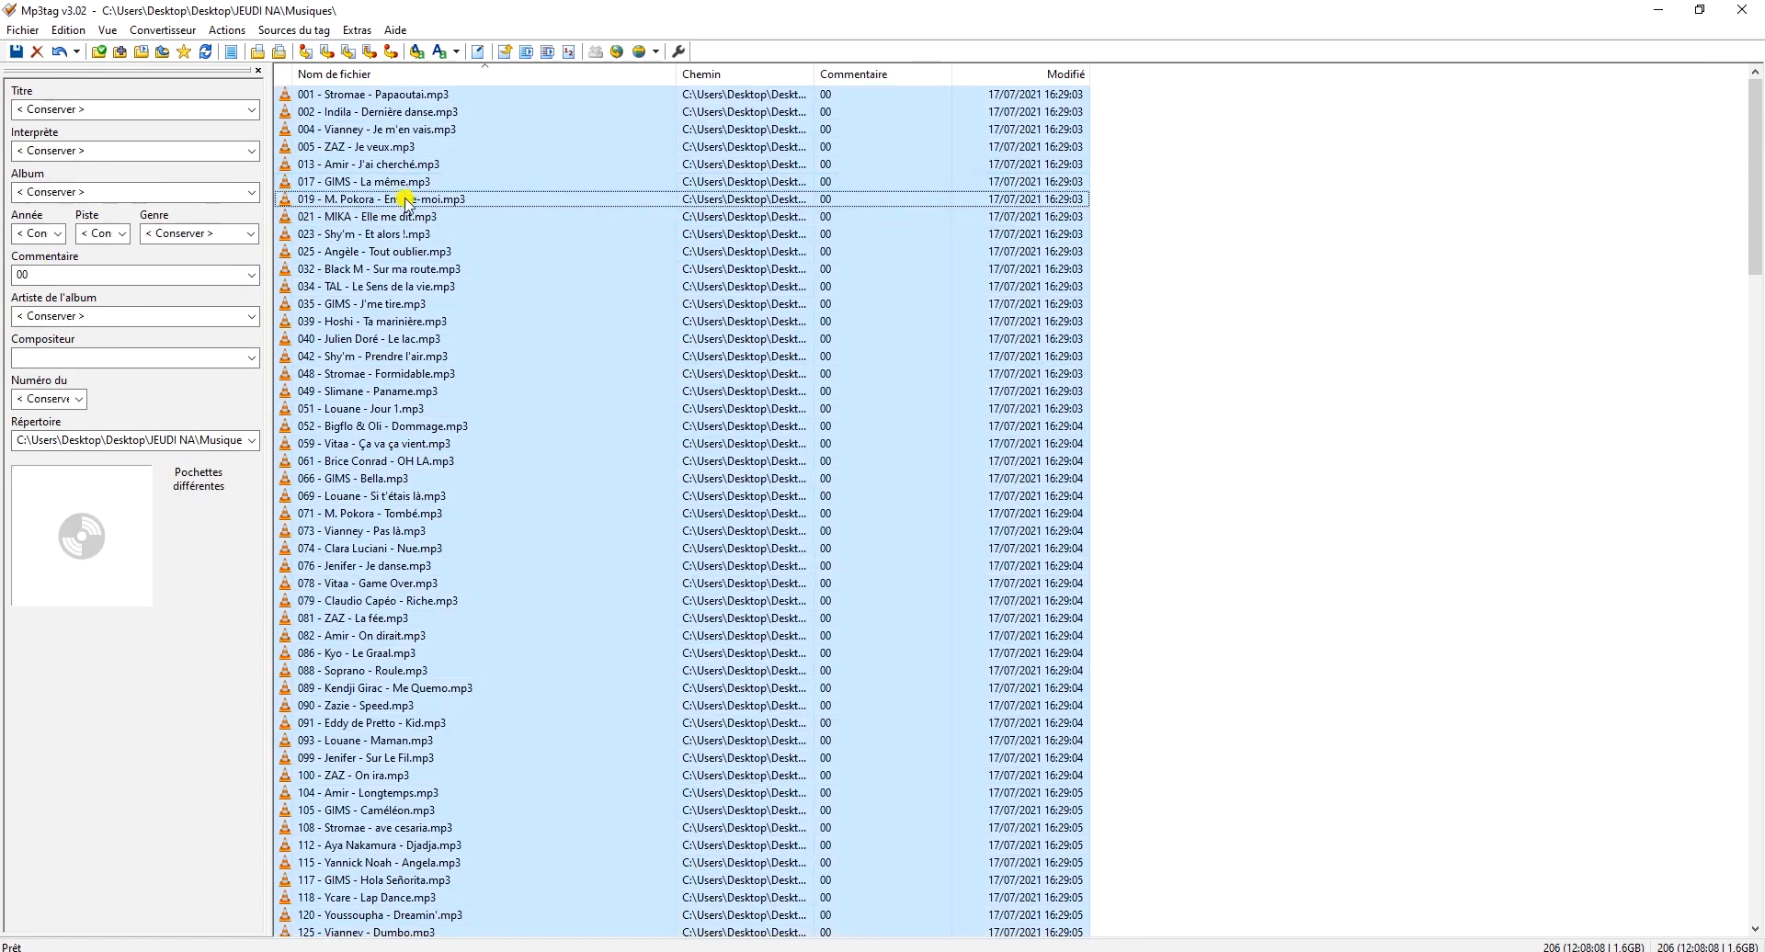
pyautogui.click(134, 273)
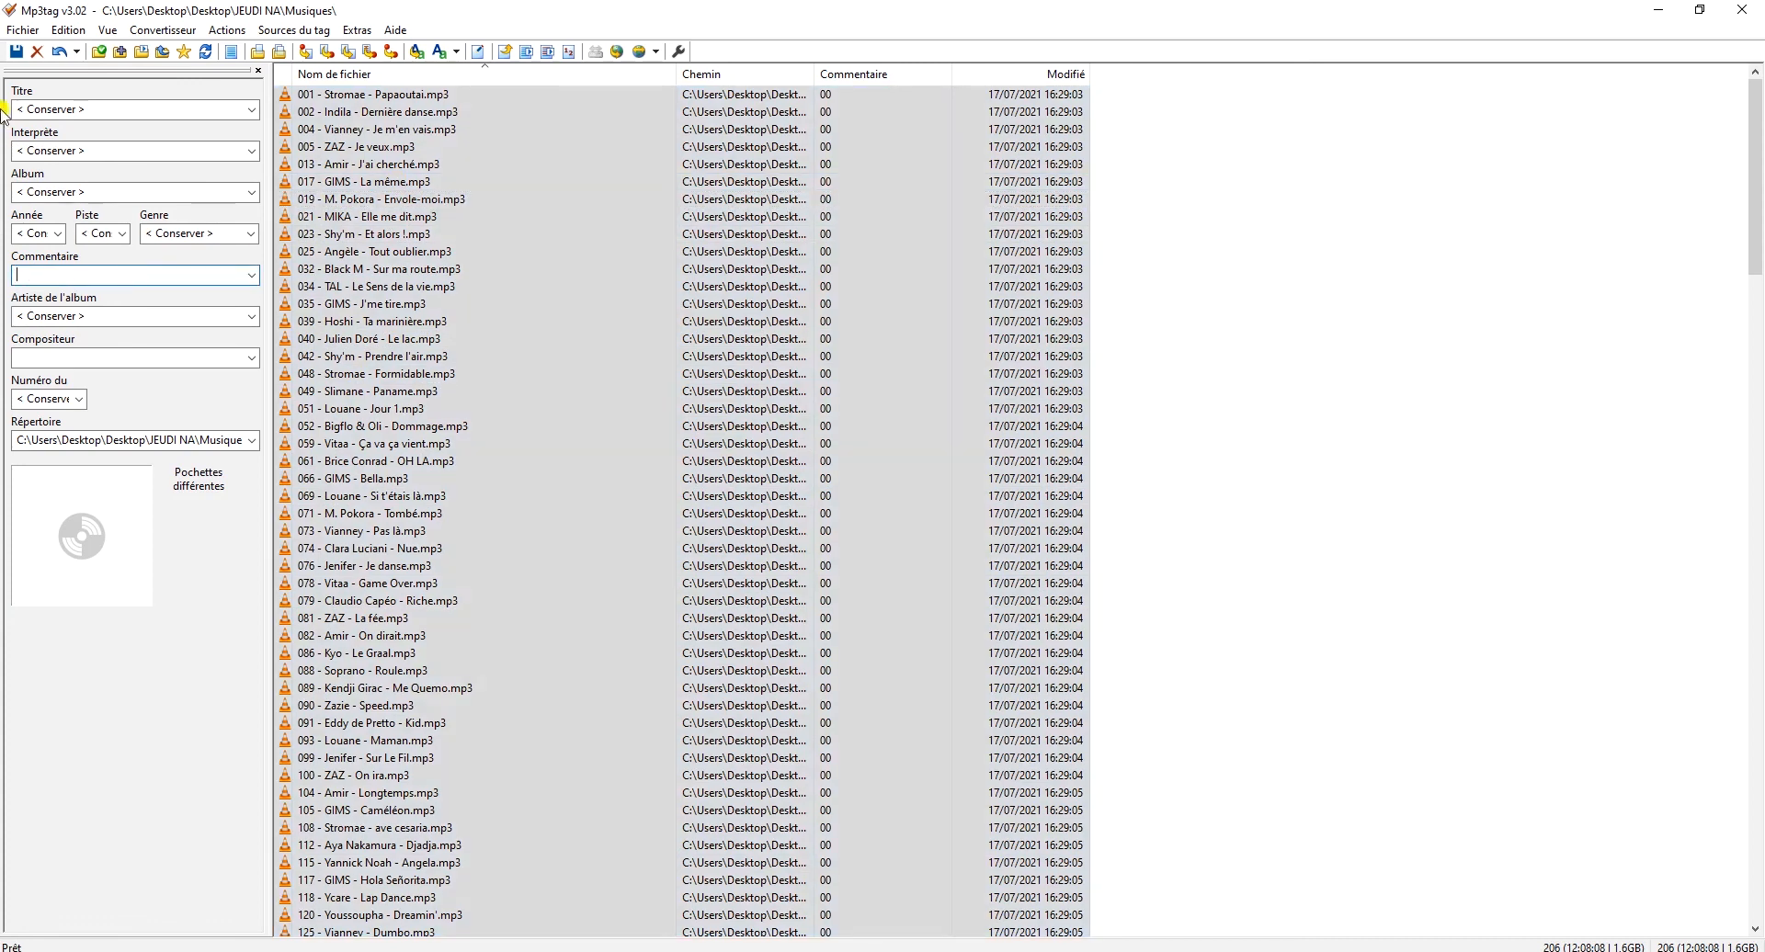
pyautogui.click(16, 51)
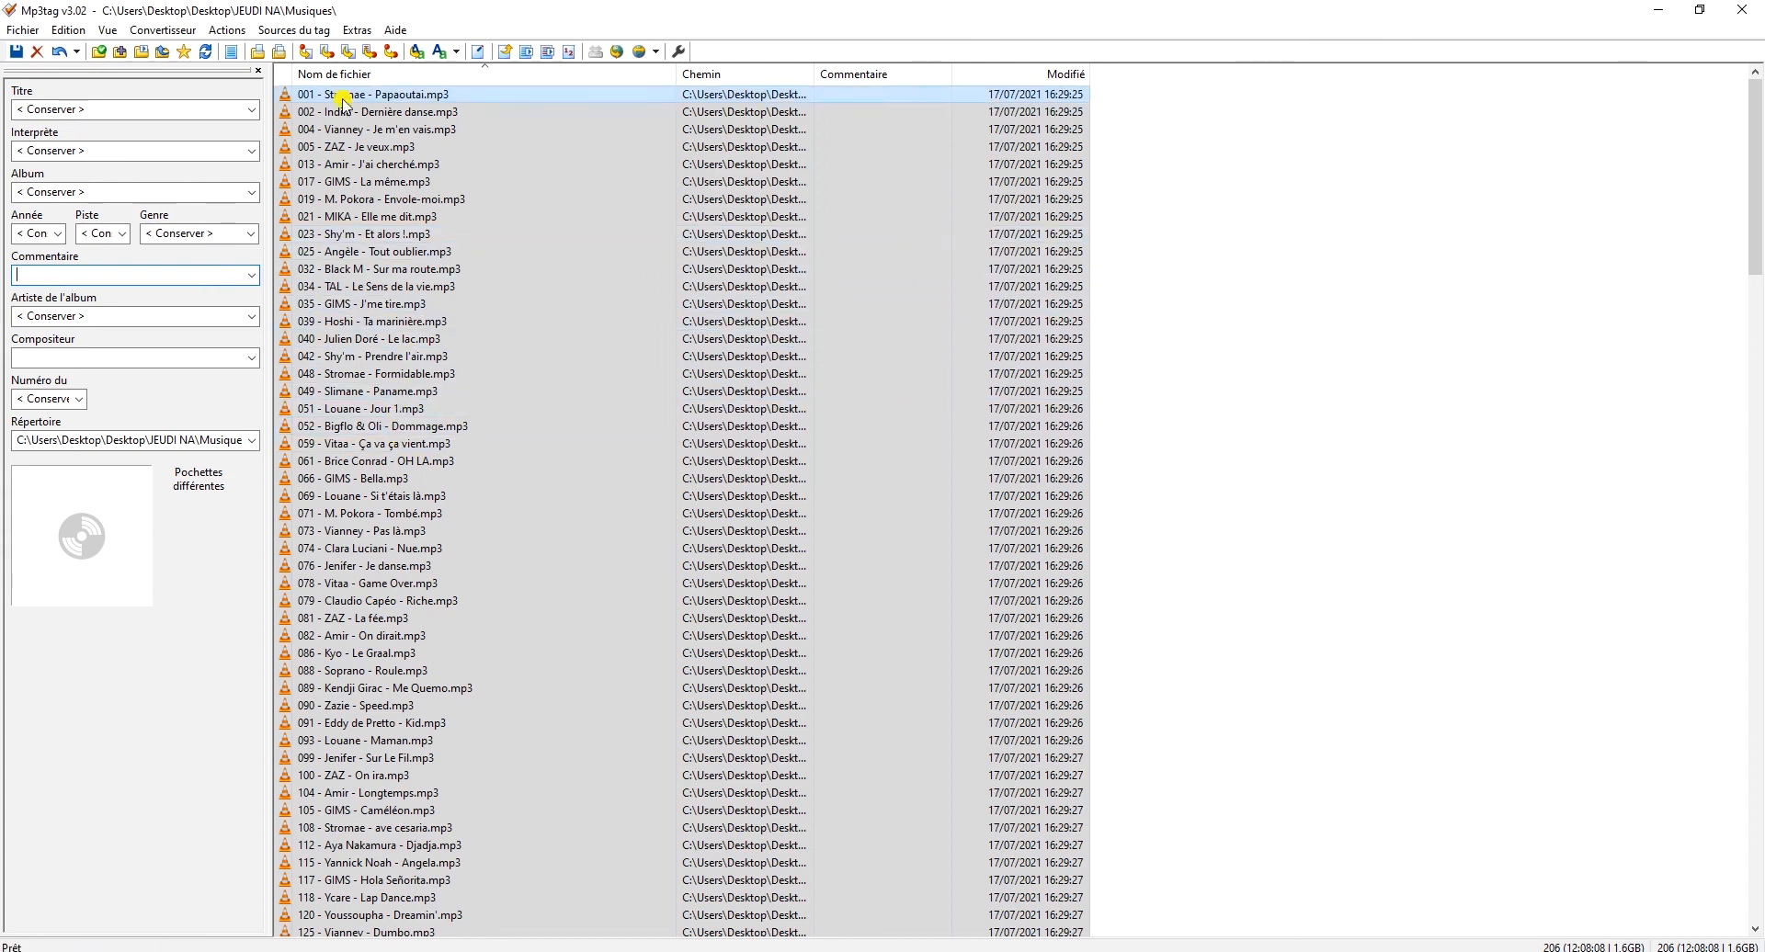
# - Compare the tags of 048 - Stromae - Formidable.mp3 and 001 - Stromae - Papaoutai.mp3 with their file names
pyautogui.click(553, 375)
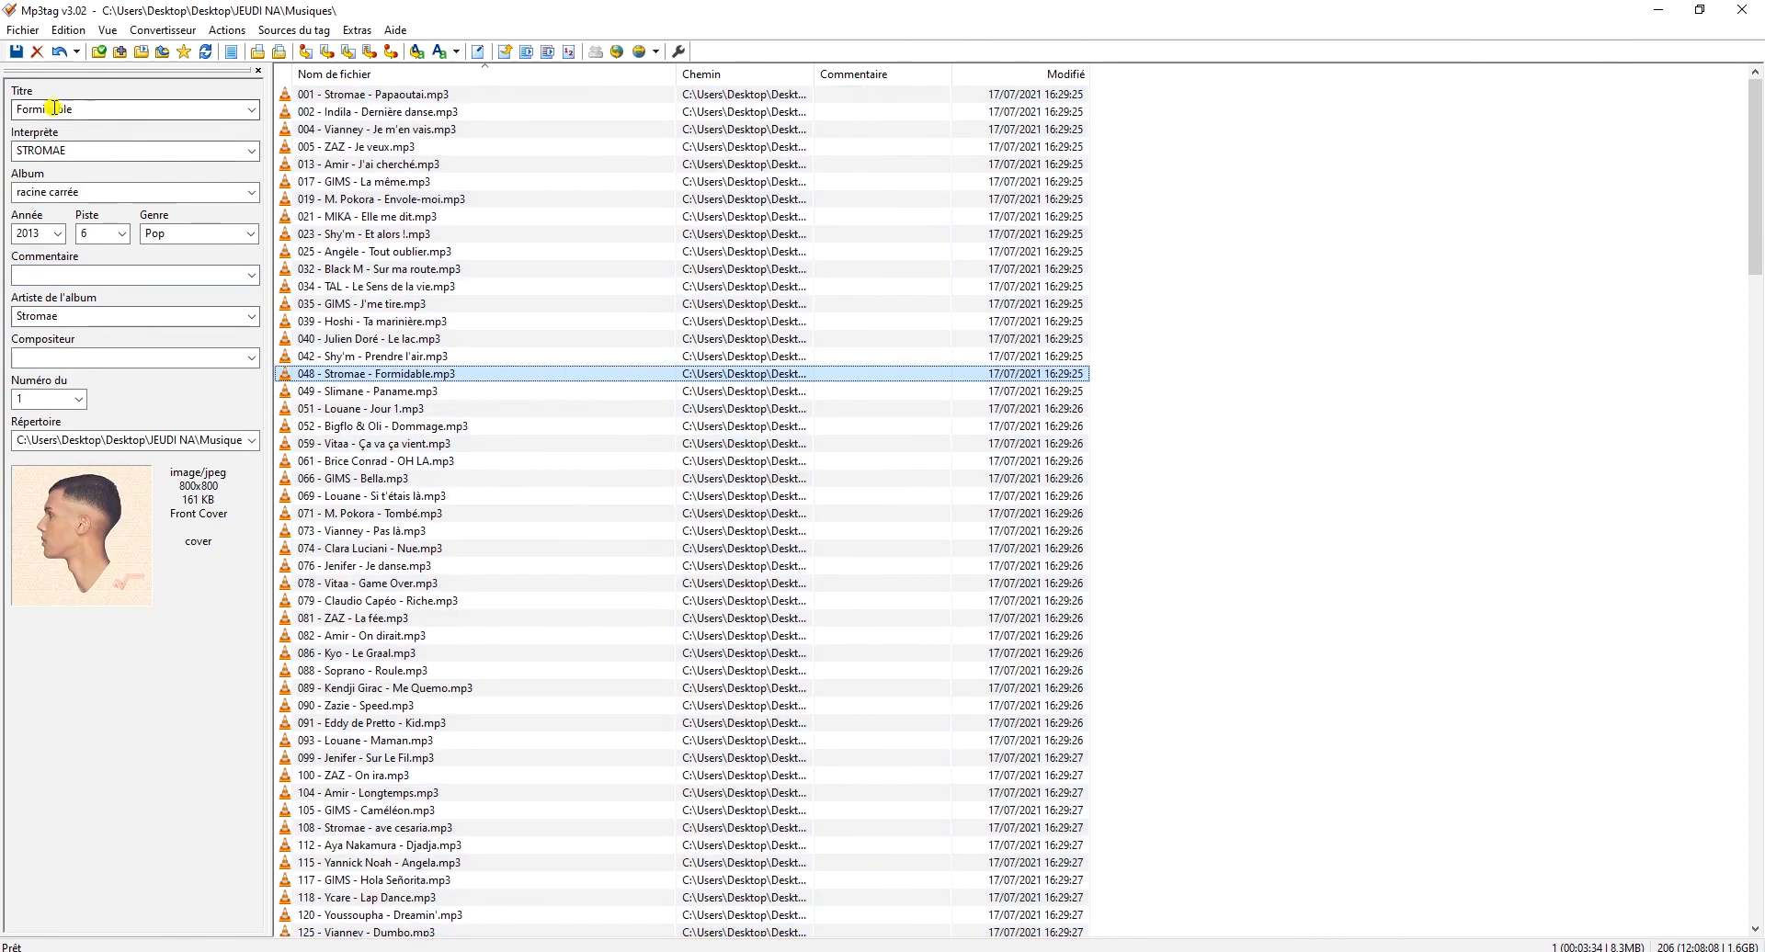
pyautogui.click(41, 193)
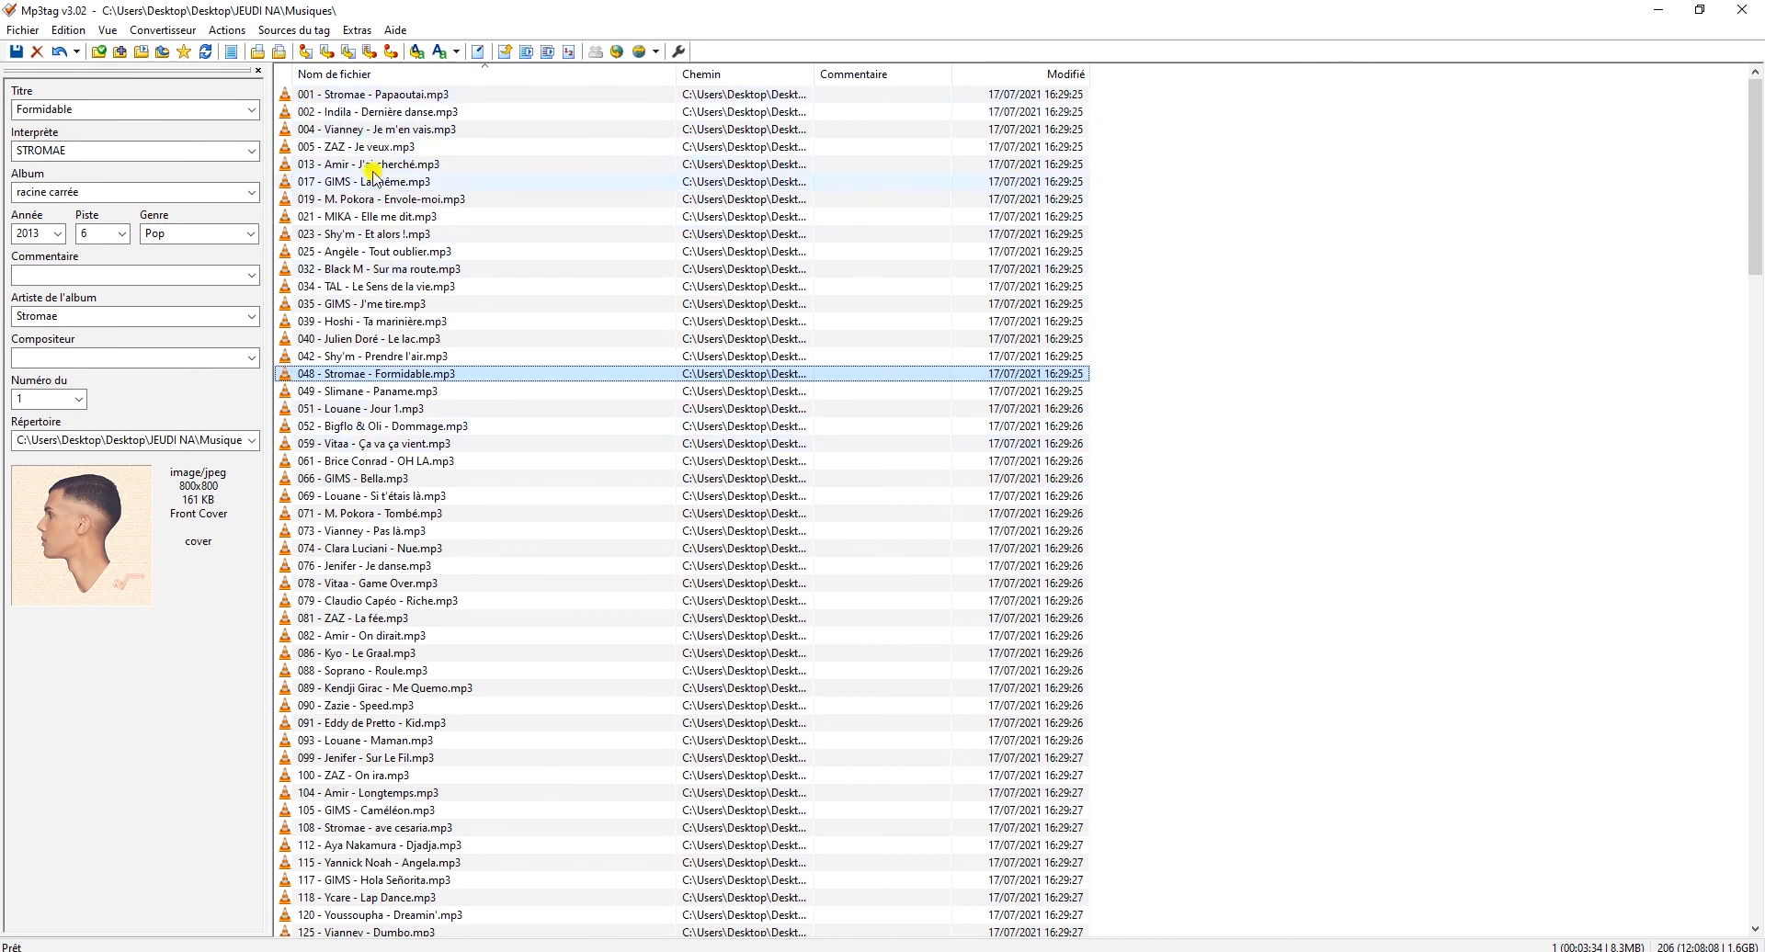
pyautogui.click(315, 96)
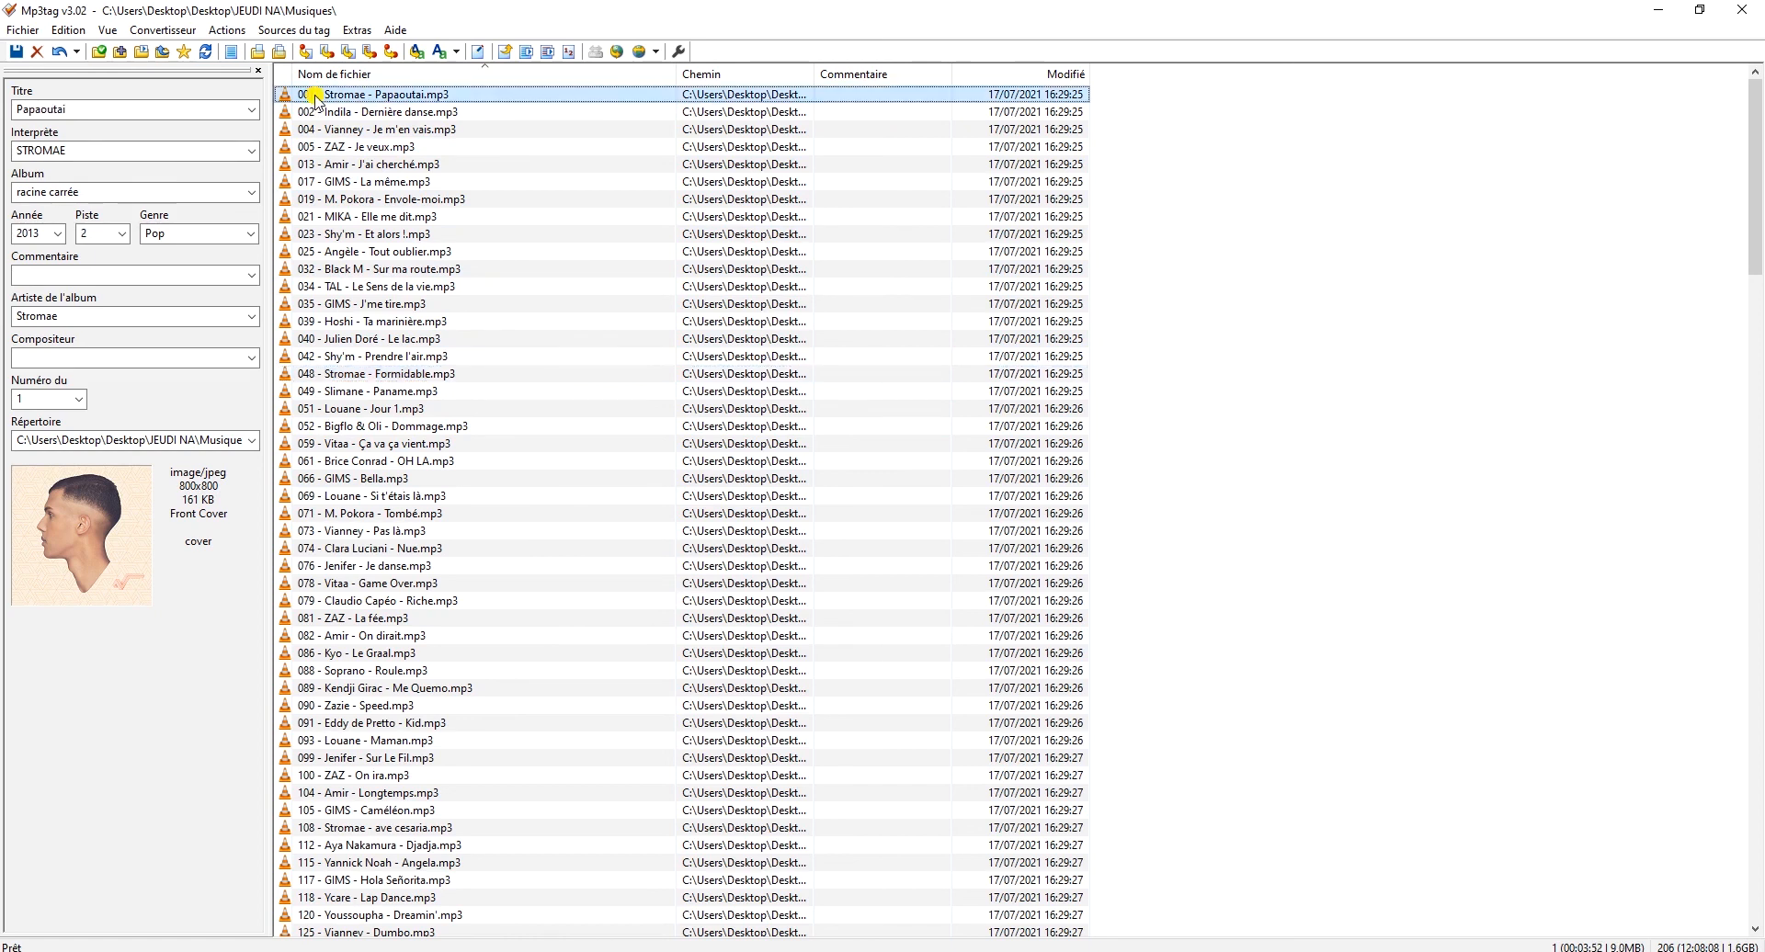
# - Select all the tracks and start the tag-to-file-name conversion
pyautogui.hotkey('ctrl', 'a')
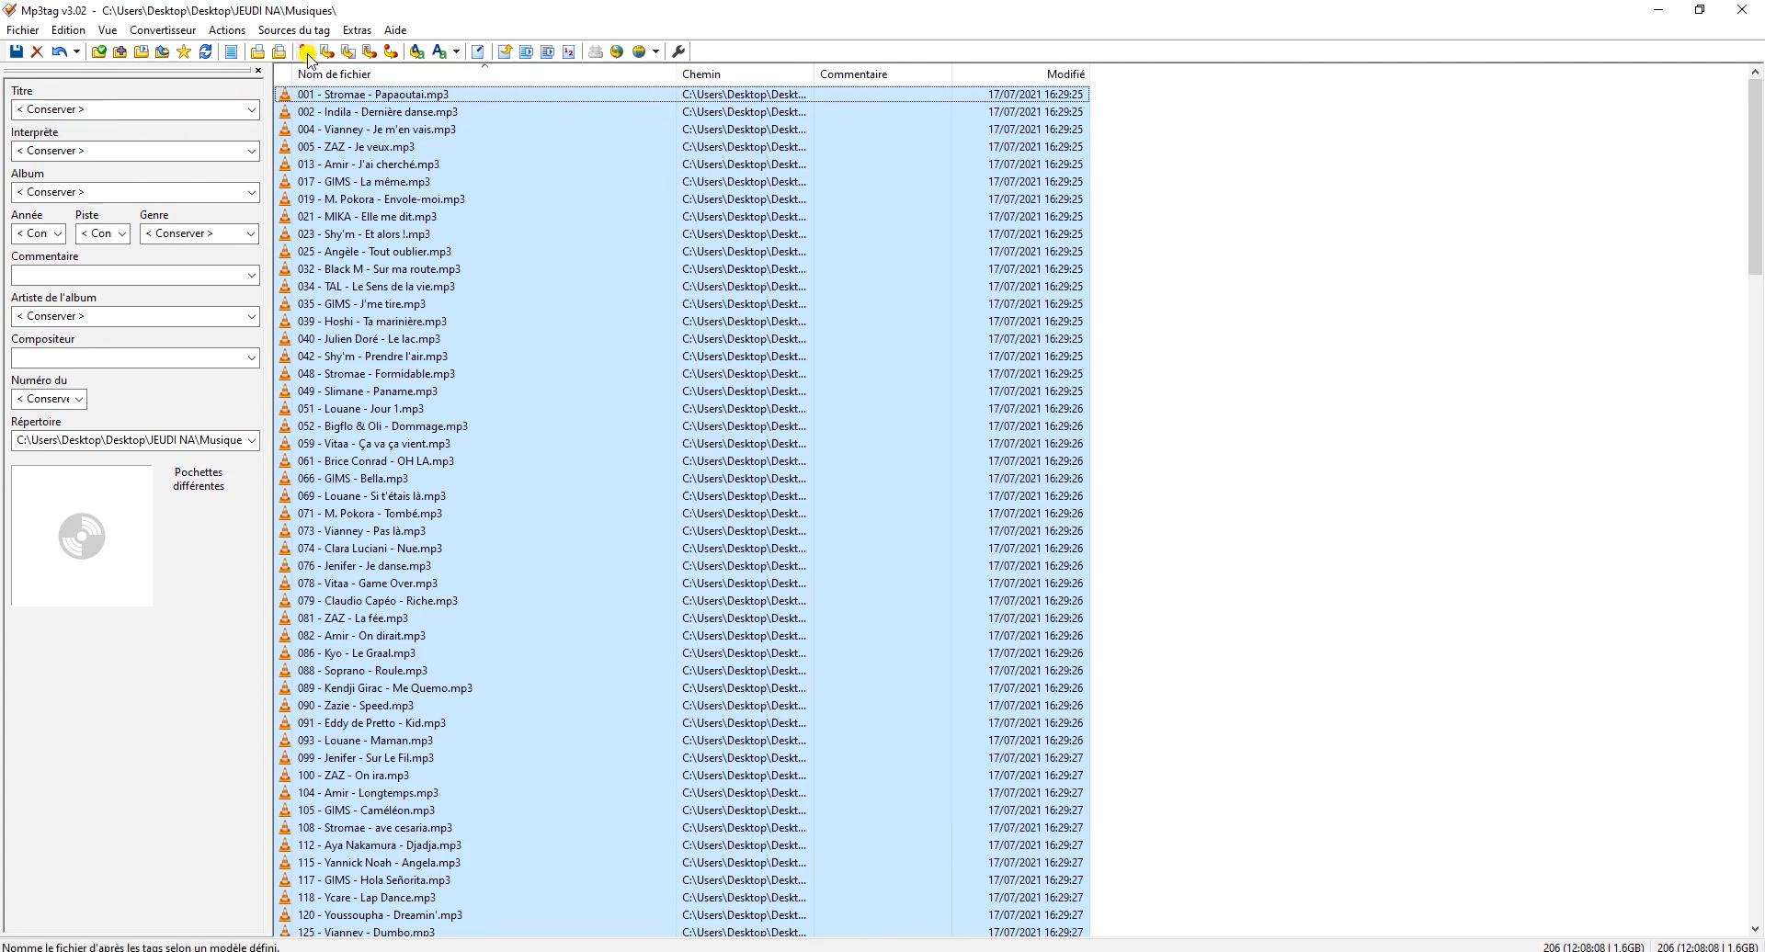
pyautogui.click(310, 57)
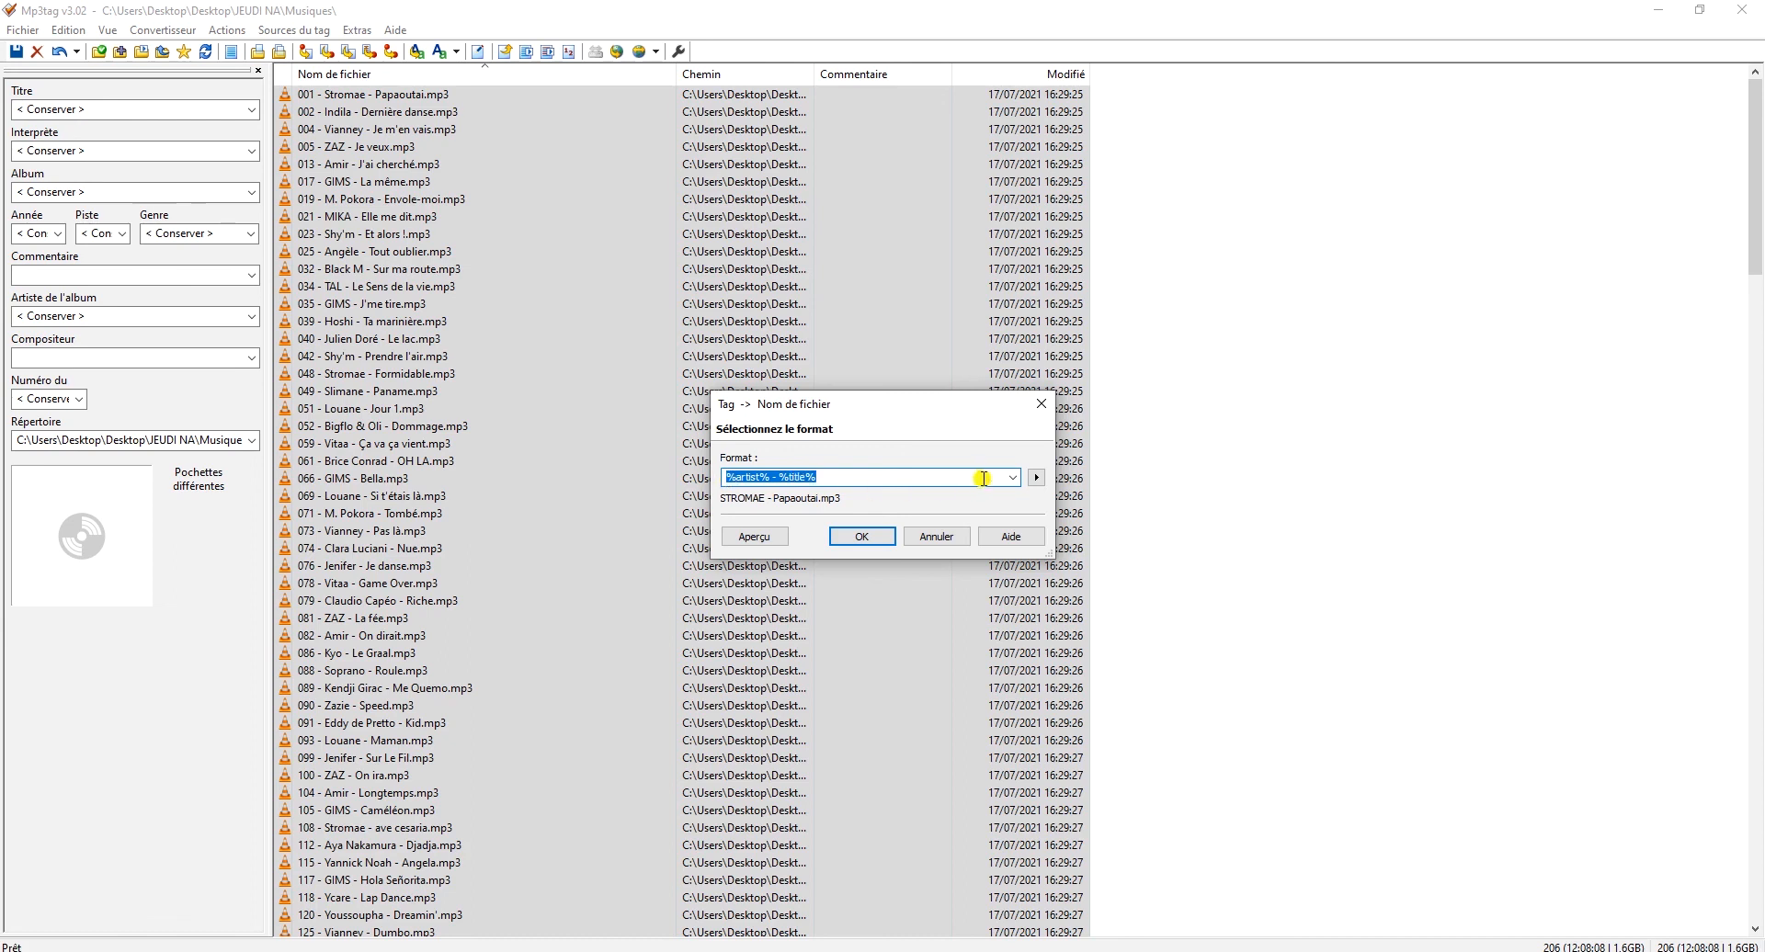
# - Try a file name format made of the genre and track fields, %genre%%track%
pyautogui.click(1036, 477)
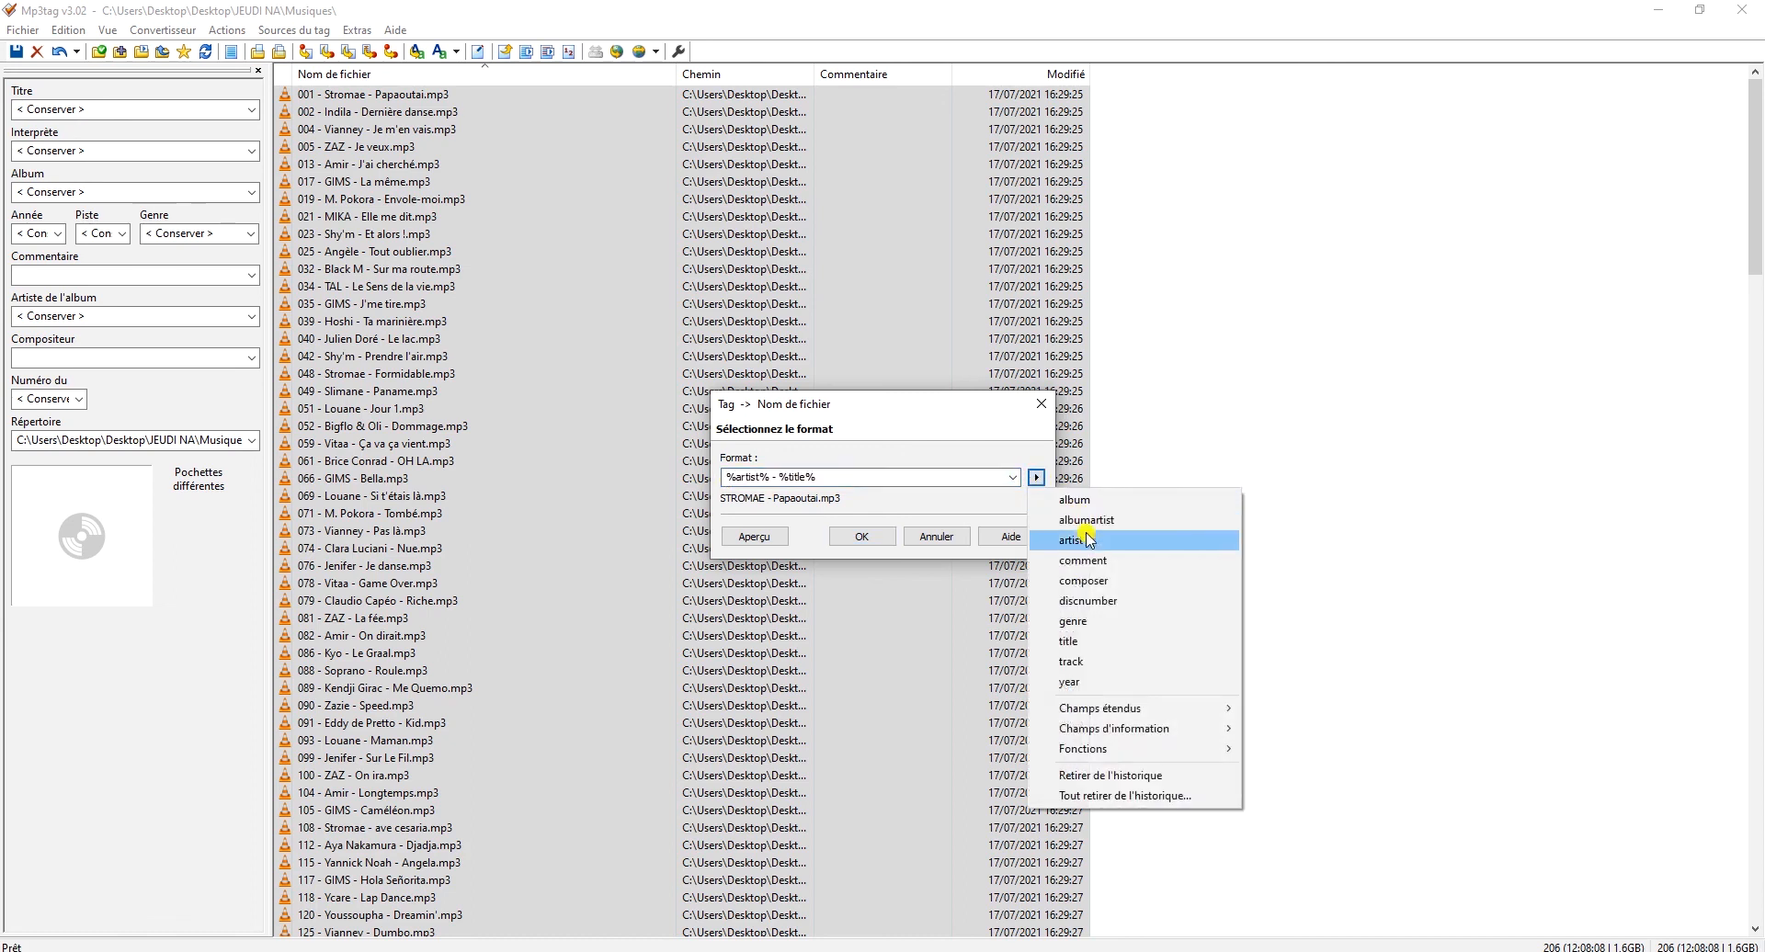
pyautogui.click(1094, 621)
pyautogui.click(1036, 477)
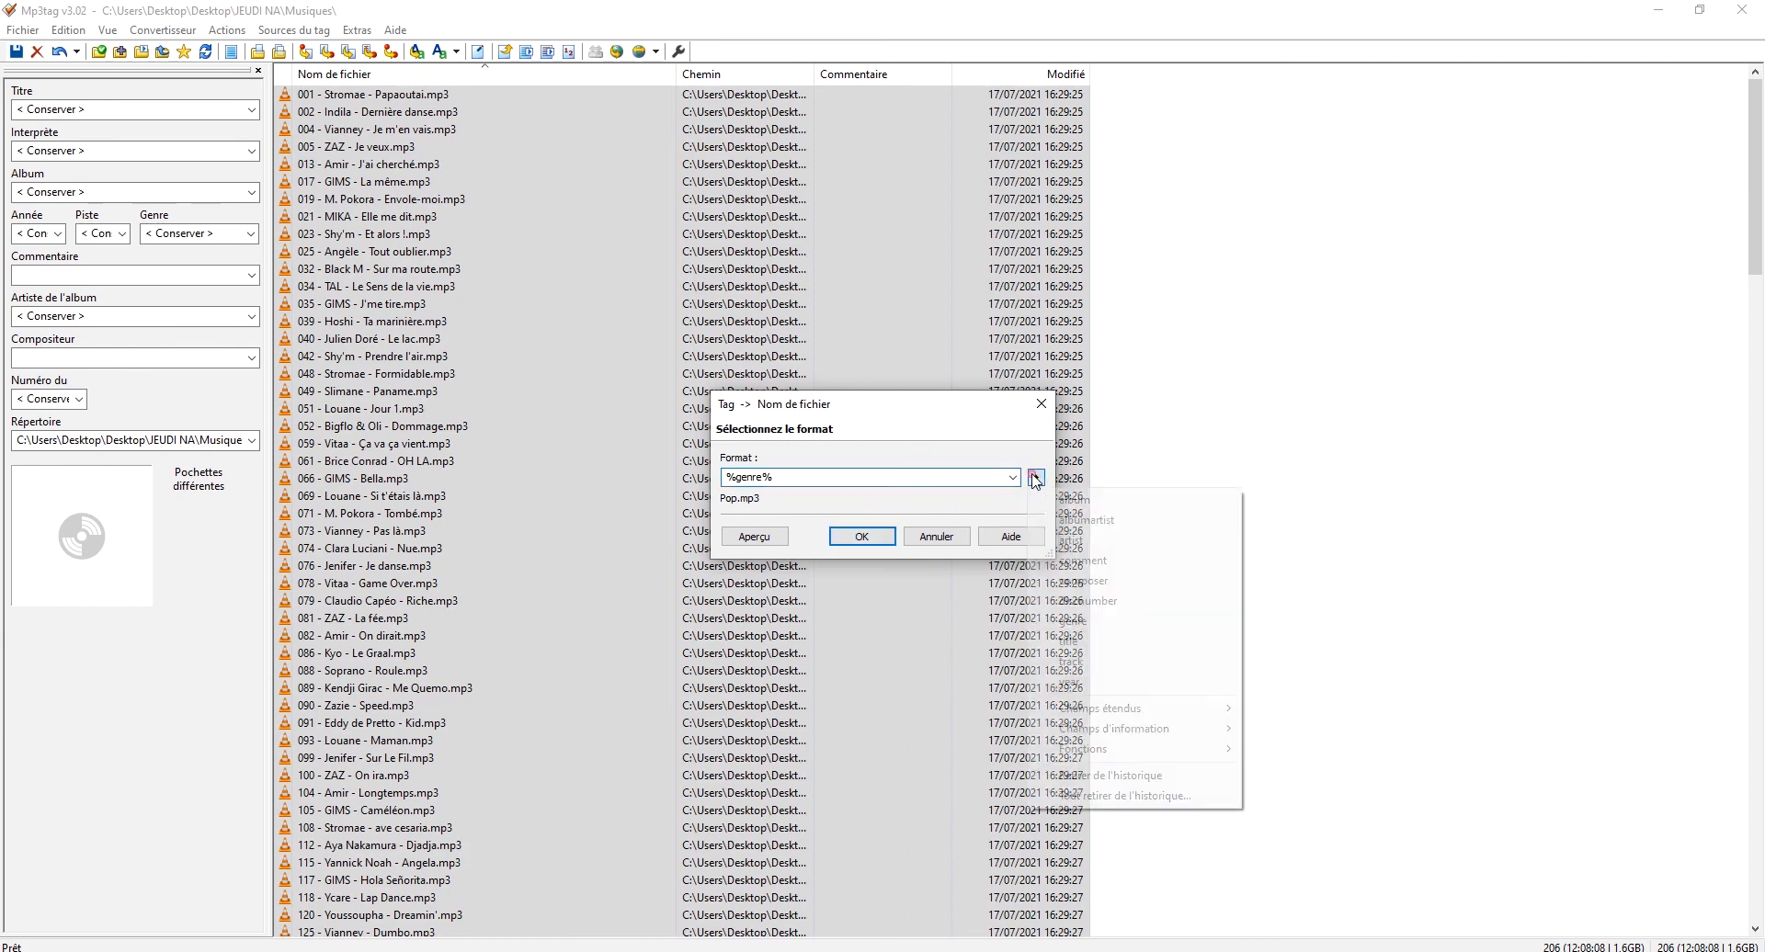
pyautogui.click(1090, 670)
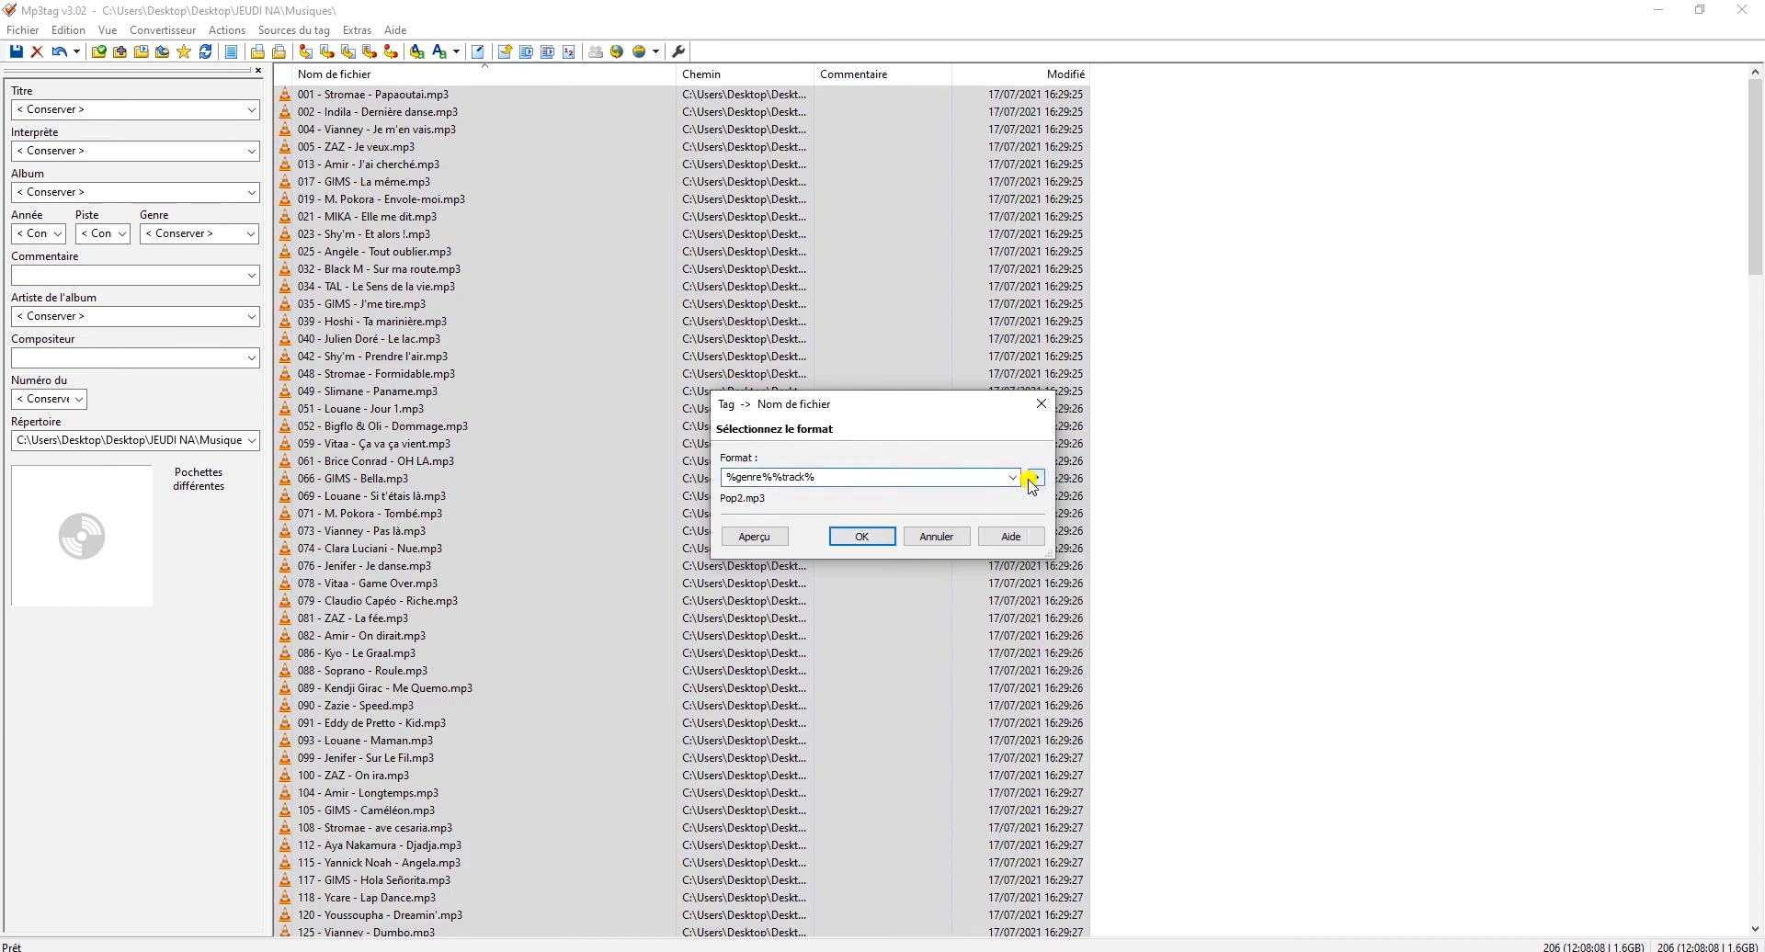
# - Choose the format %artist% - %title% and rename all the selected tracks with it
pyautogui.click(1020, 477)
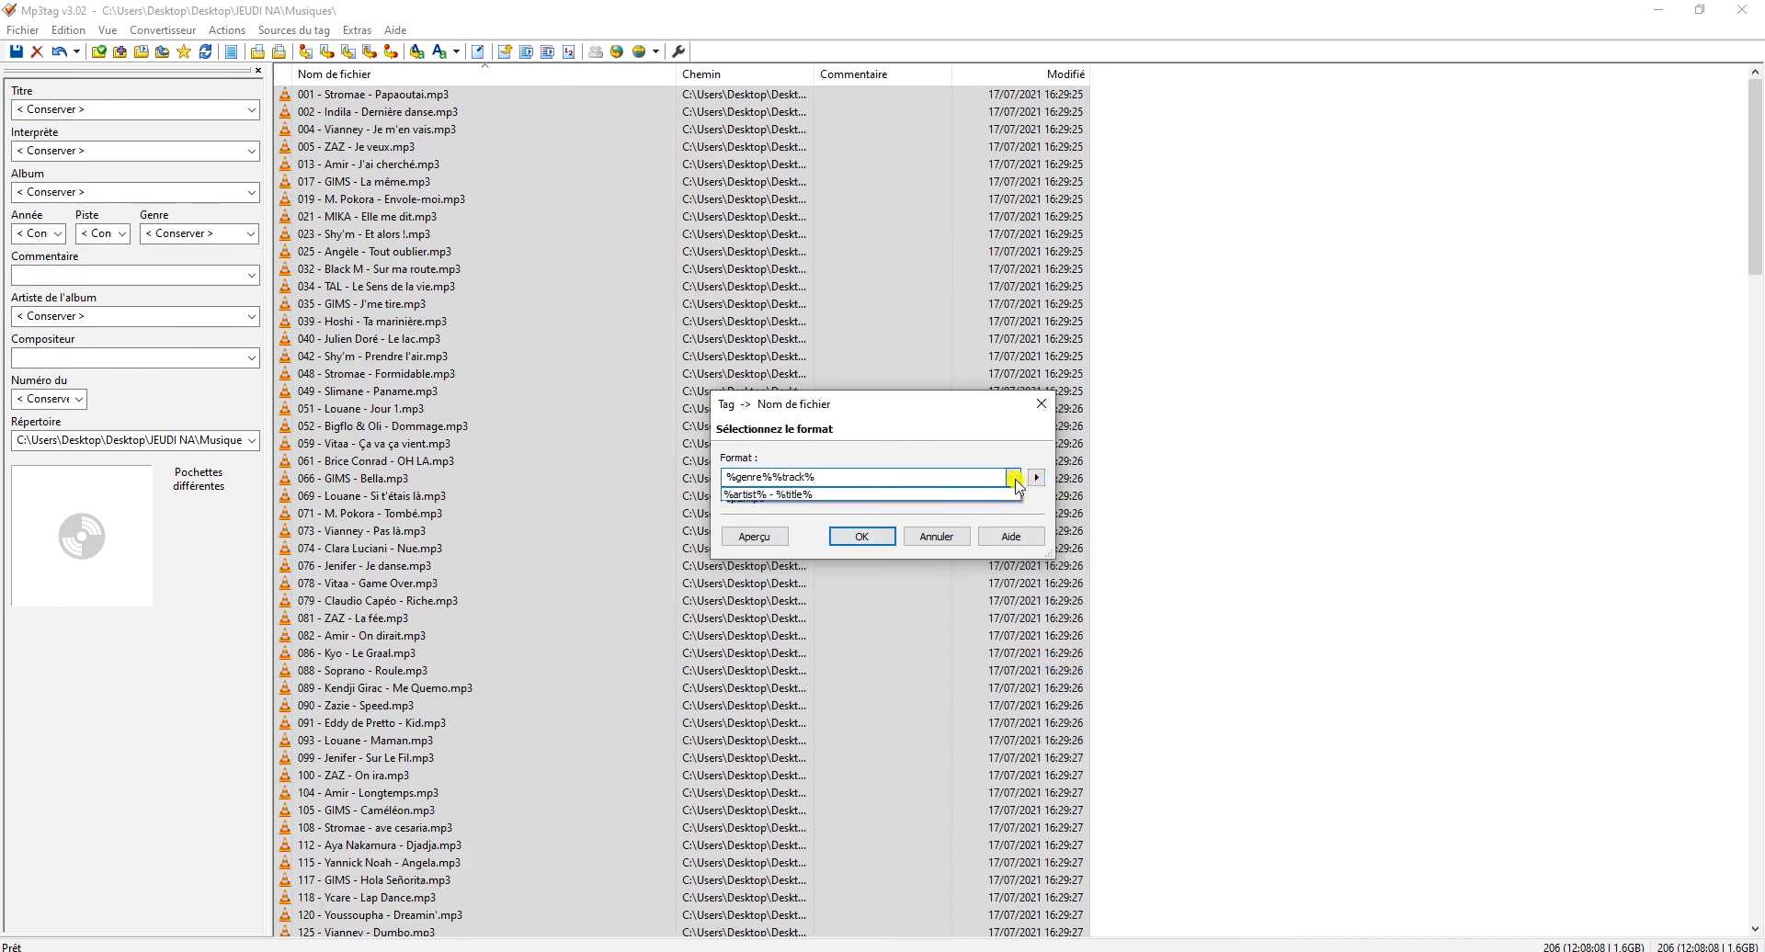
pyautogui.click(932, 500)
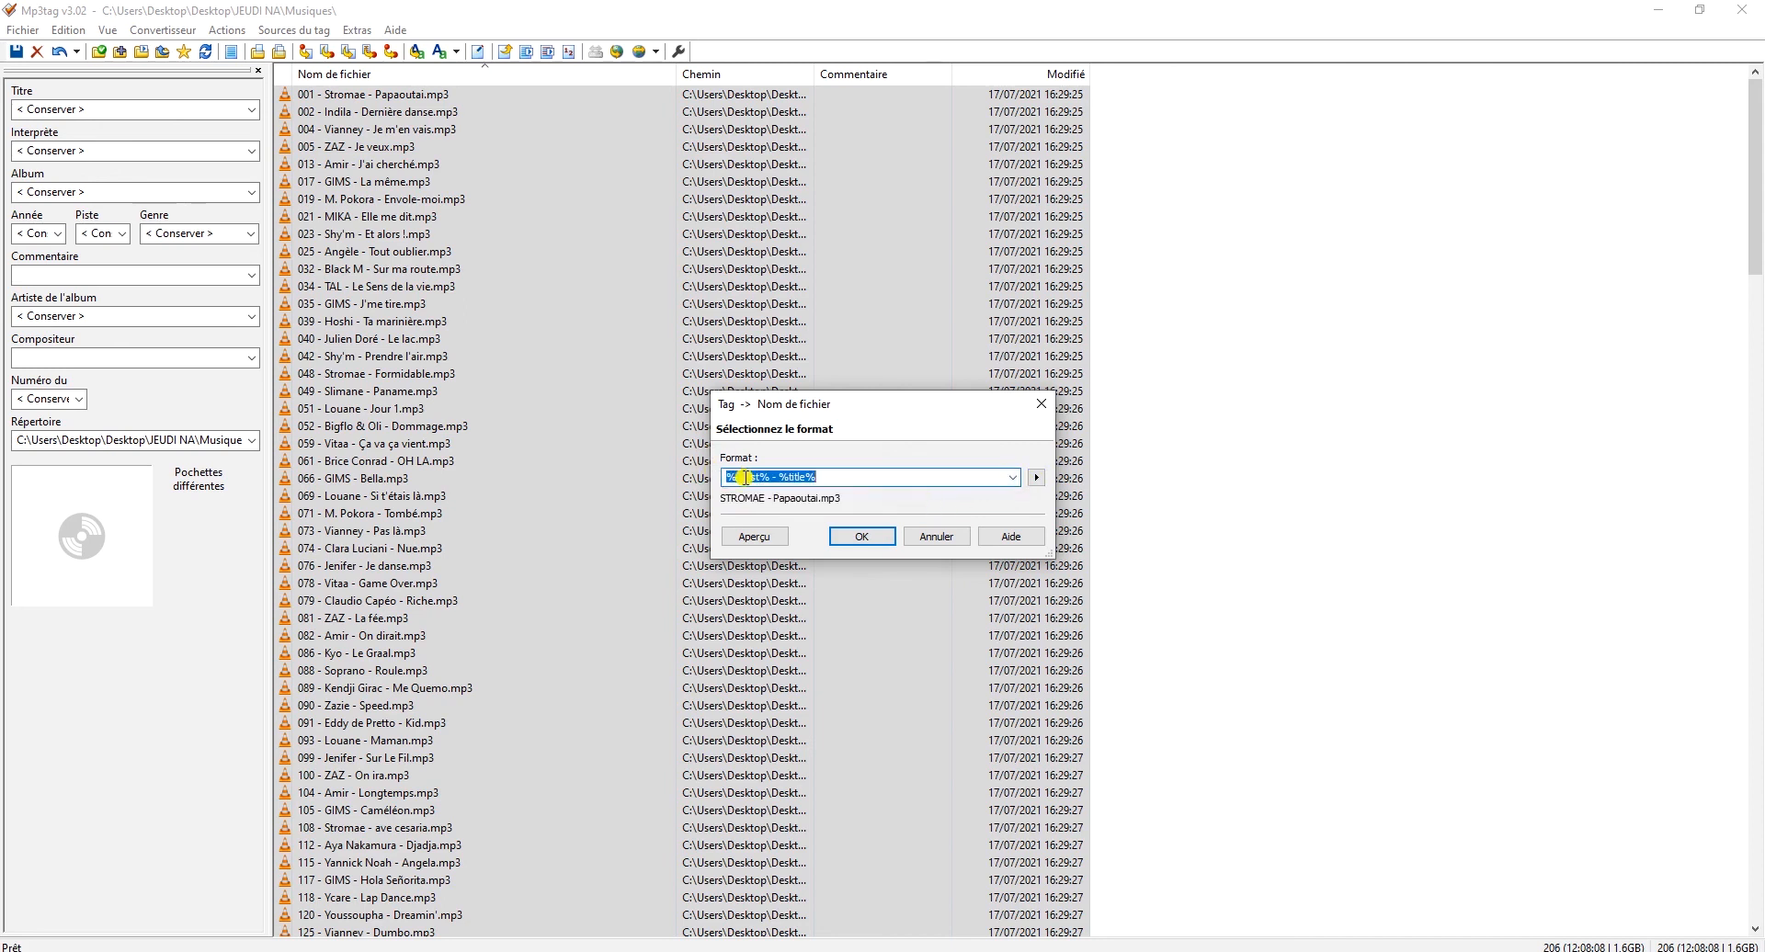
pyautogui.click(1036, 477)
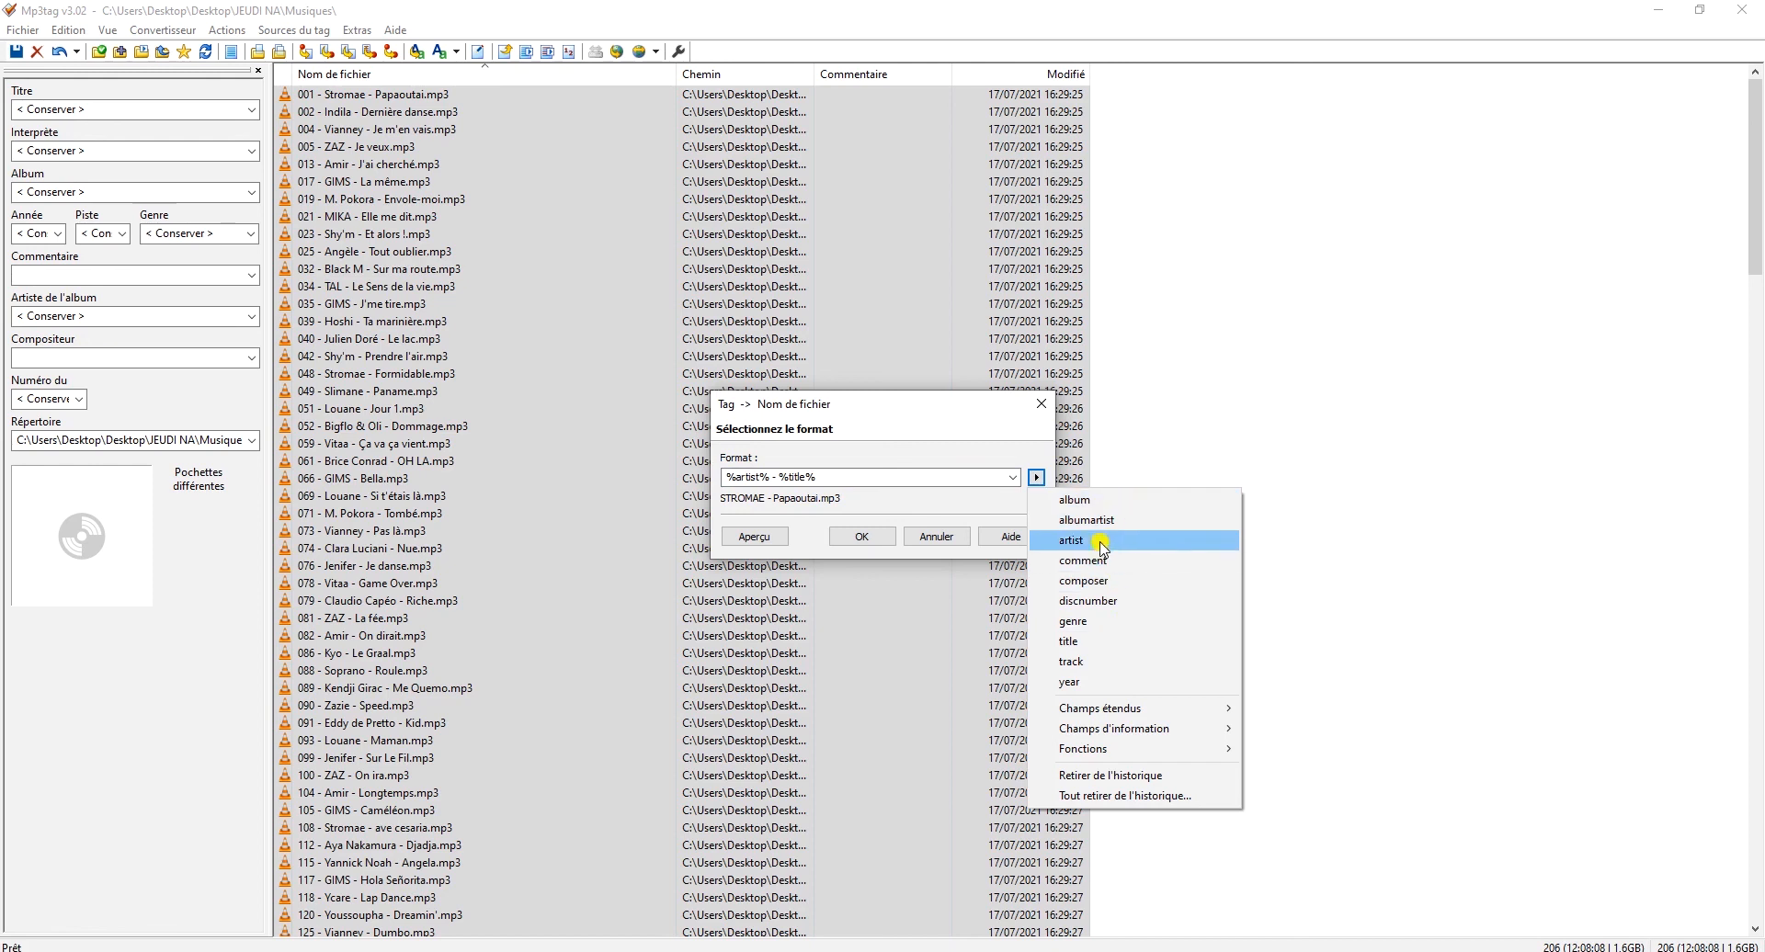
pyautogui.click(862, 514)
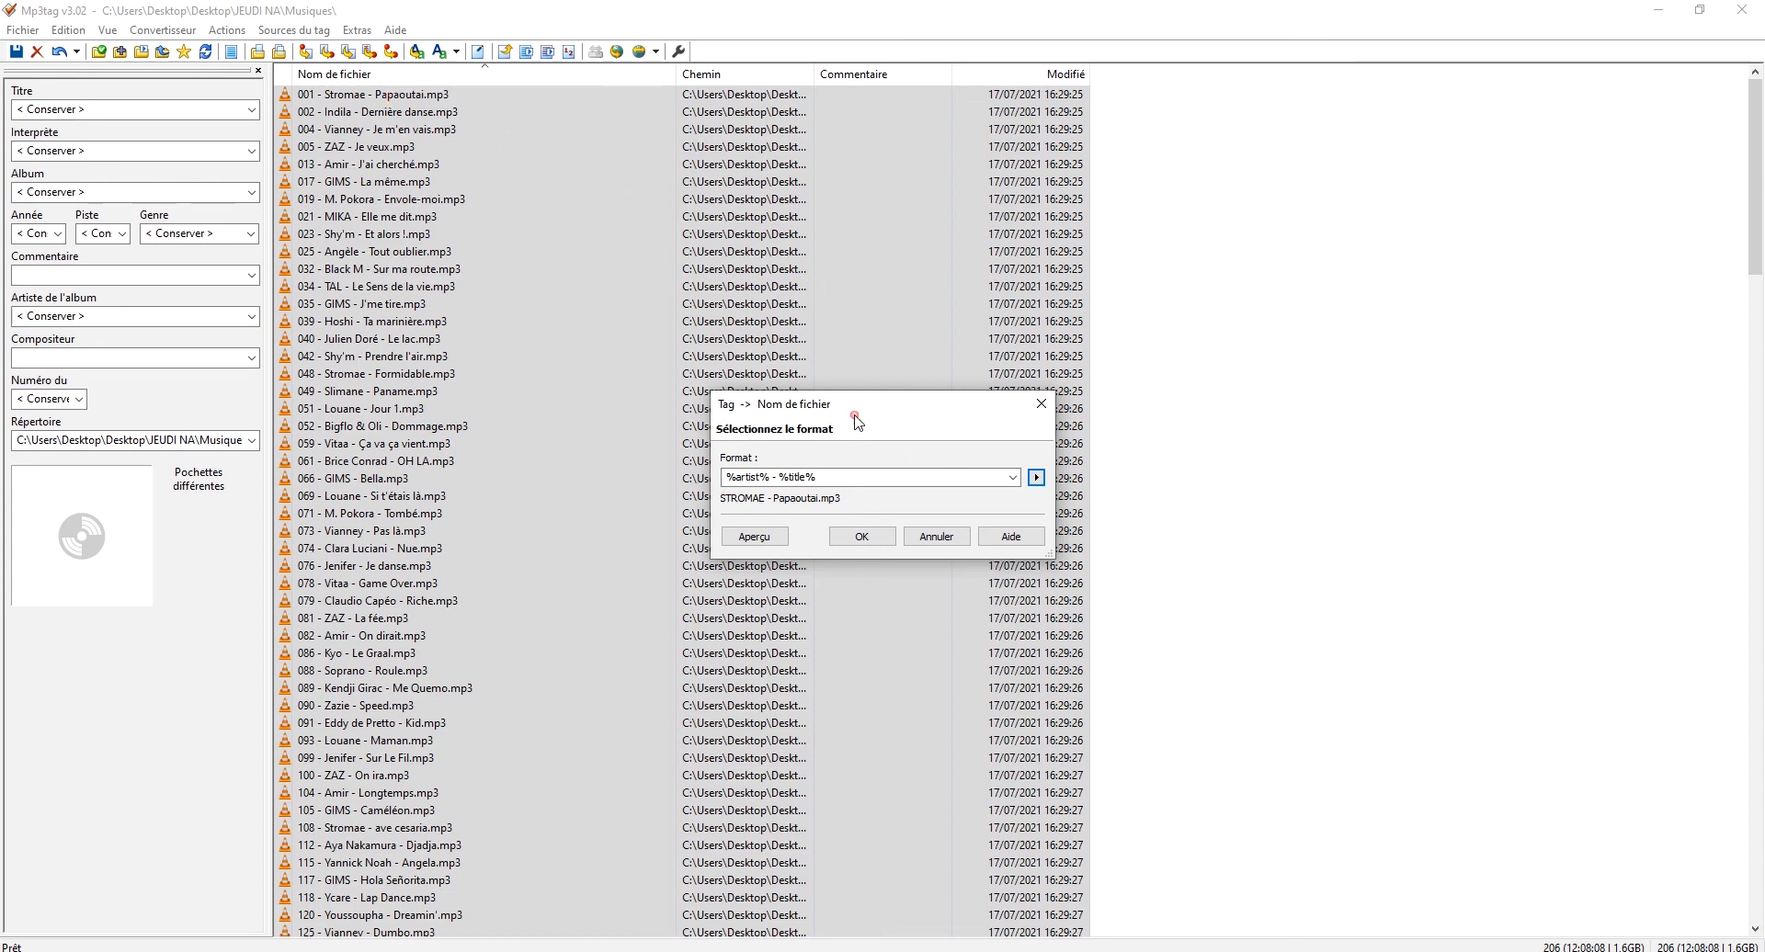
pyautogui.click(862, 540)
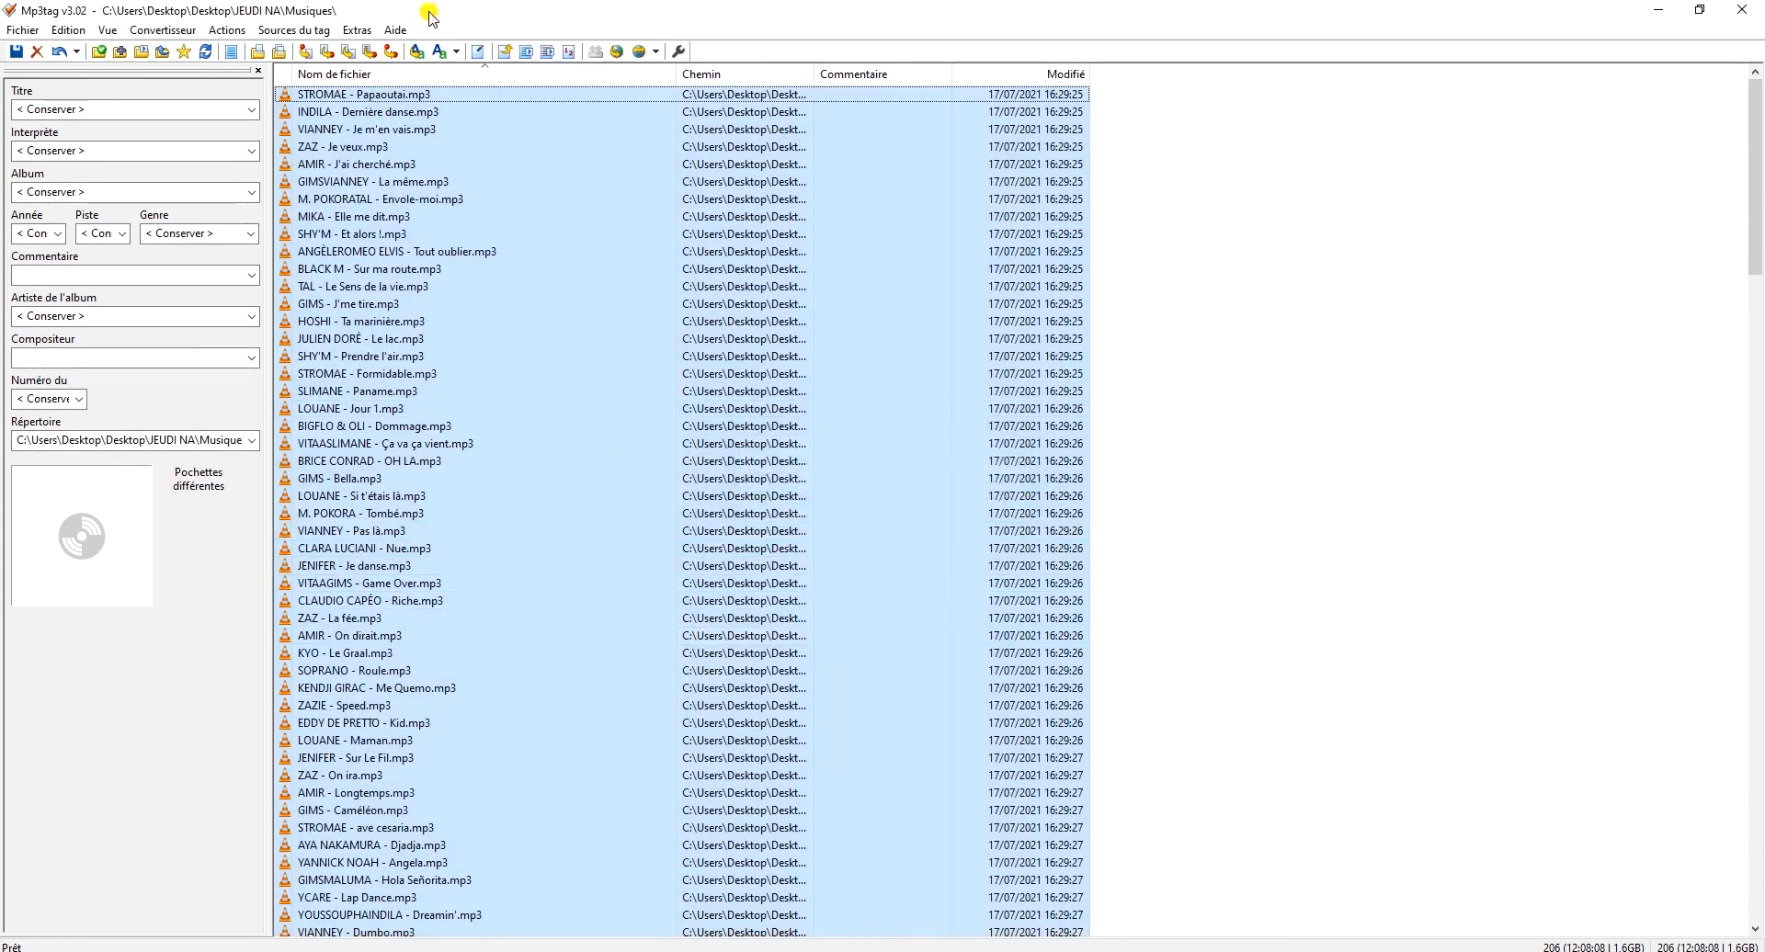
# - Check the new file names throughout the list against the artist and title tags of several tracks
pyautogui.scroll(-20, 405, 730)
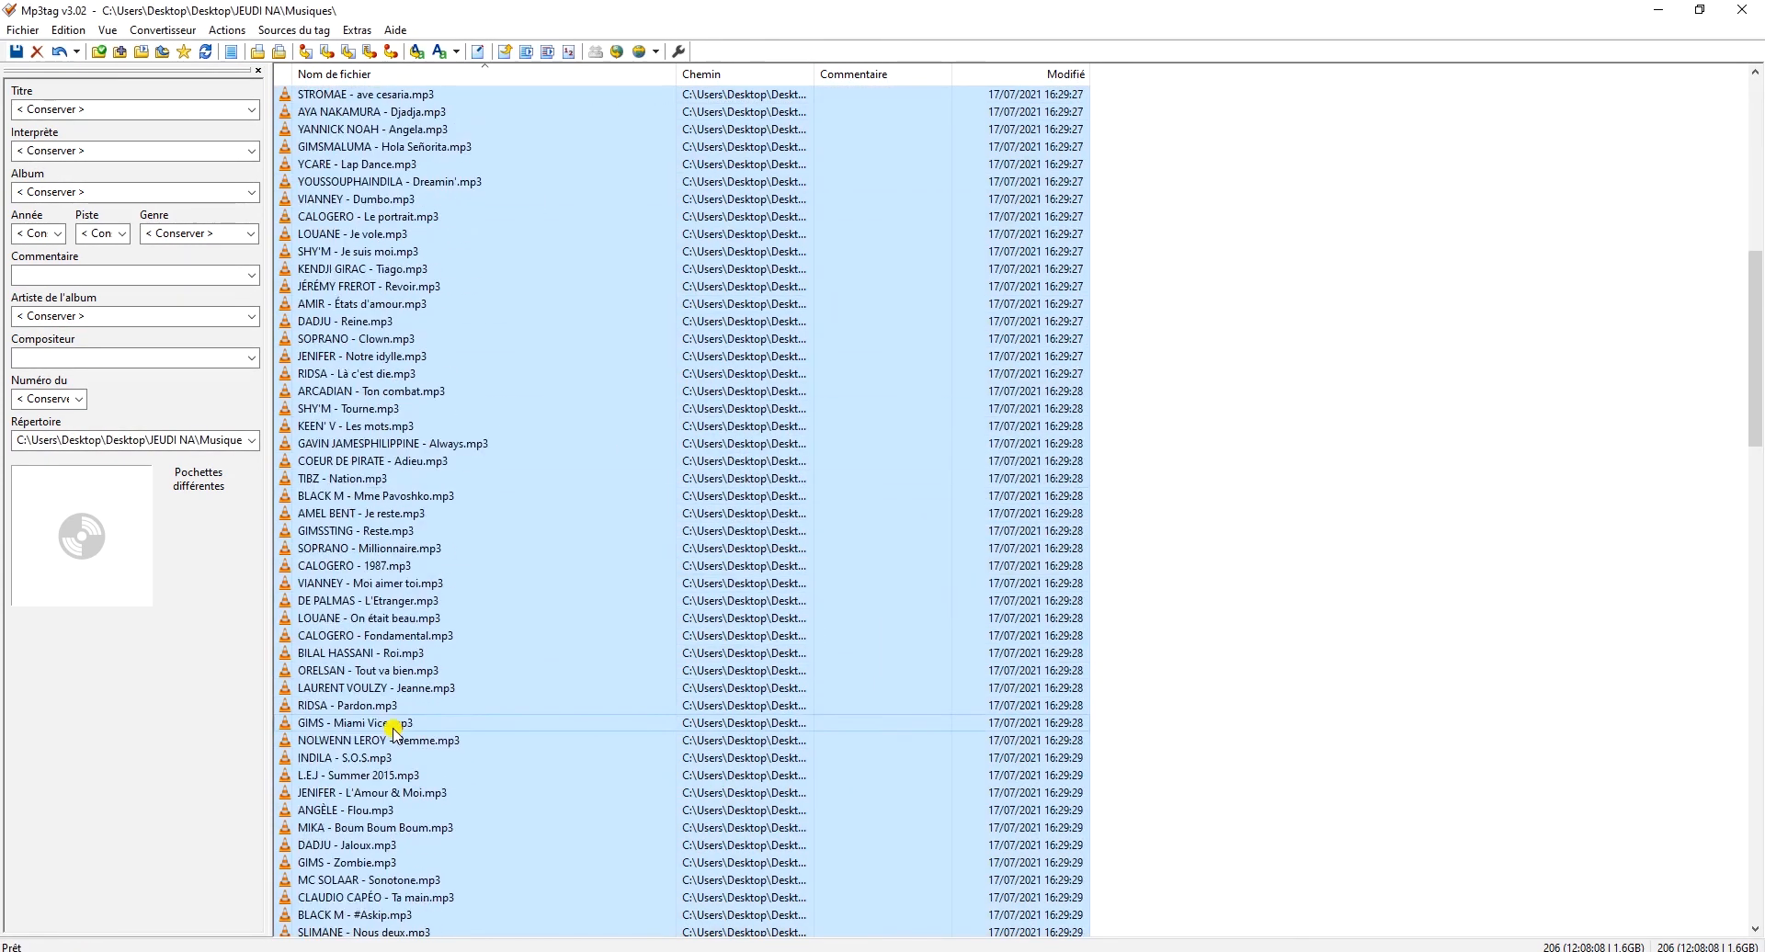
pyautogui.scroll(-20, 398, 740)
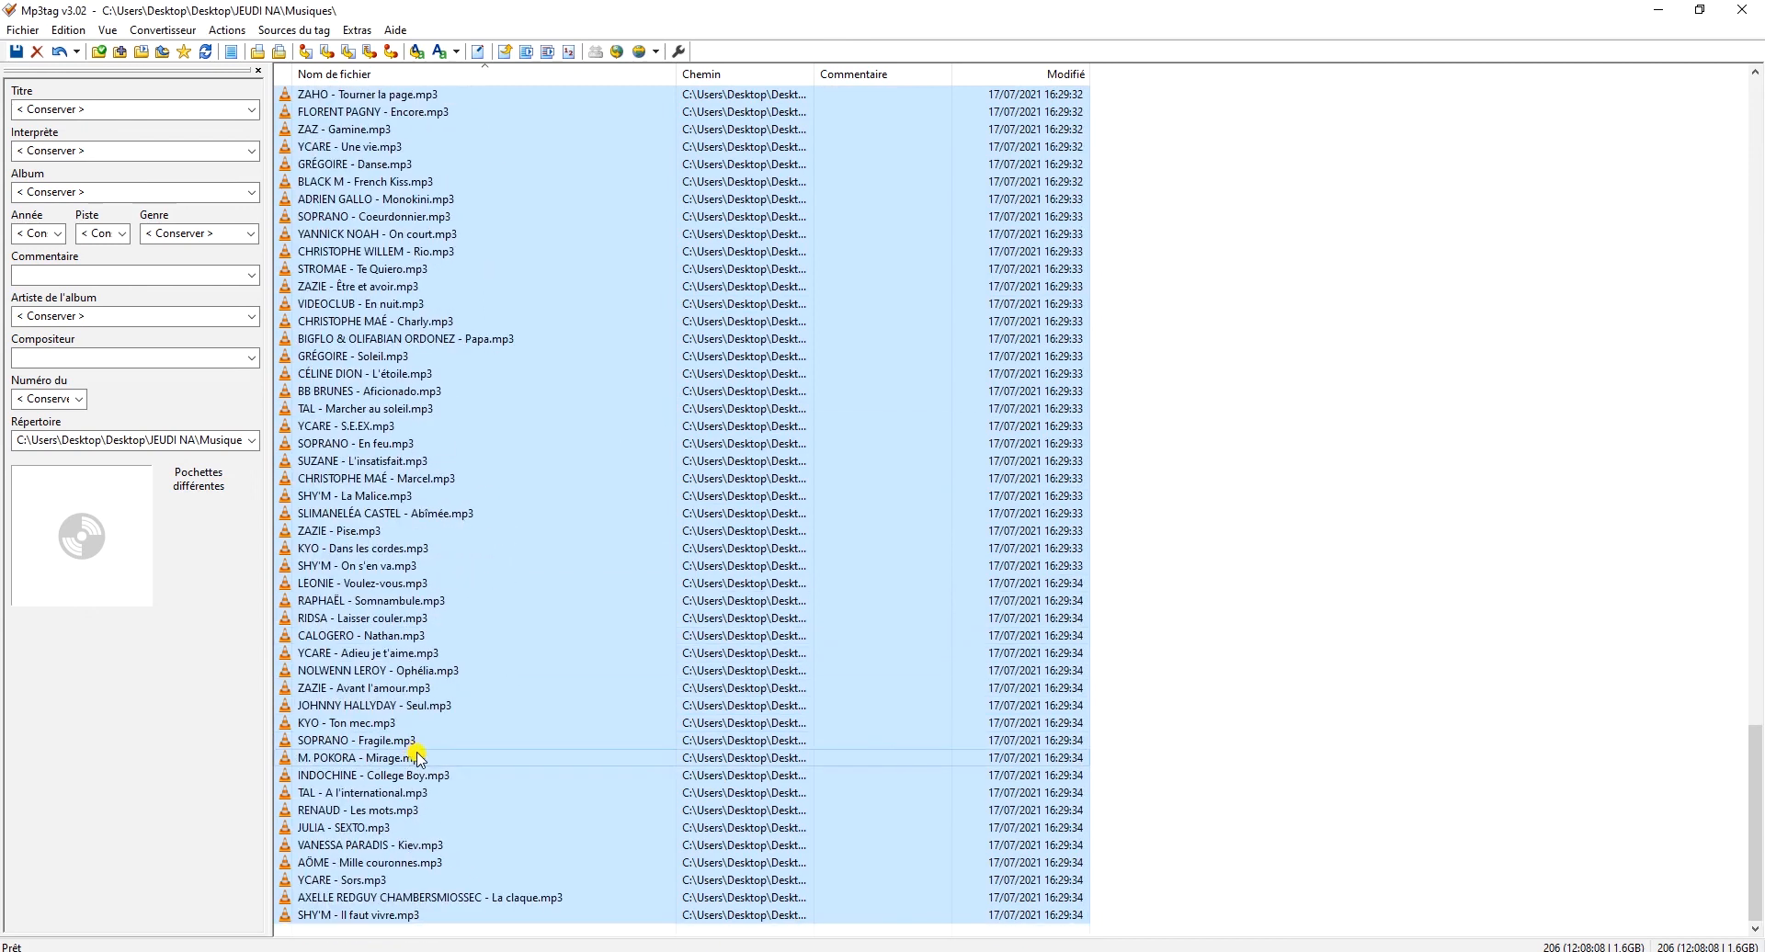
pyautogui.click(401, 688)
pyautogui.click(418, 392)
pyautogui.scroll(6, 428, 359)
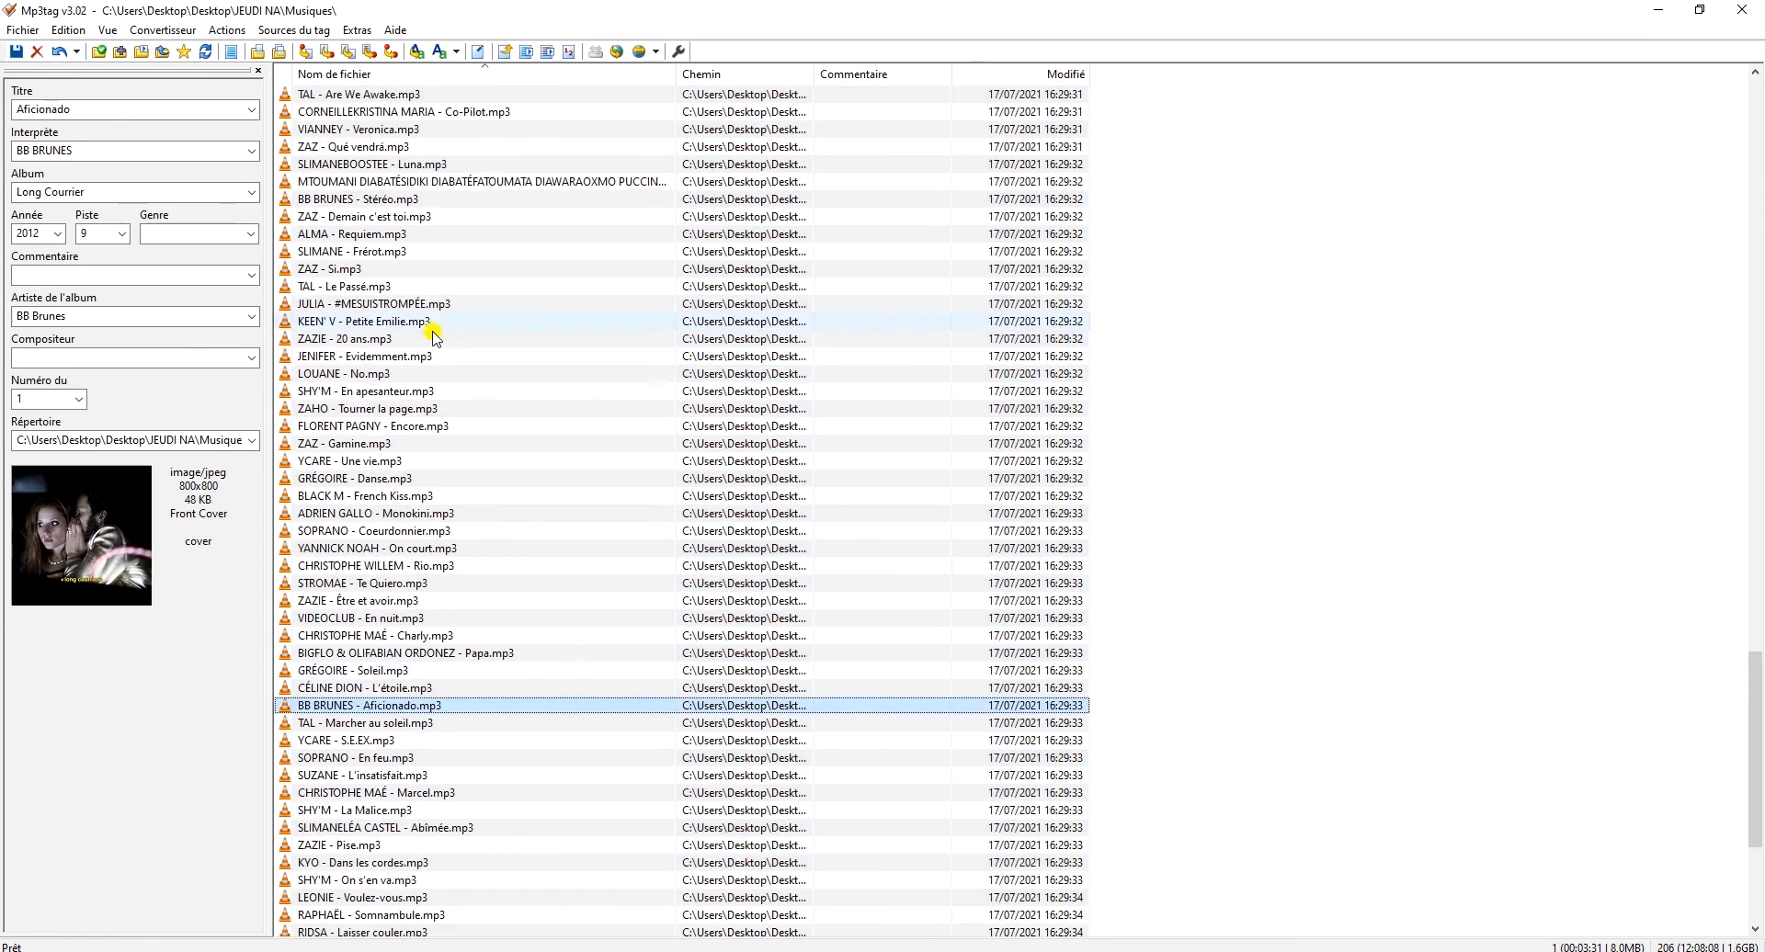
pyautogui.click(430, 322)
pyautogui.scroll(6, 429, 317)
pyautogui.click(413, 235)
pyautogui.scroll(4, 409, 237)
pyautogui.scroll(1, 402, 234)
pyautogui.click(391, 199)
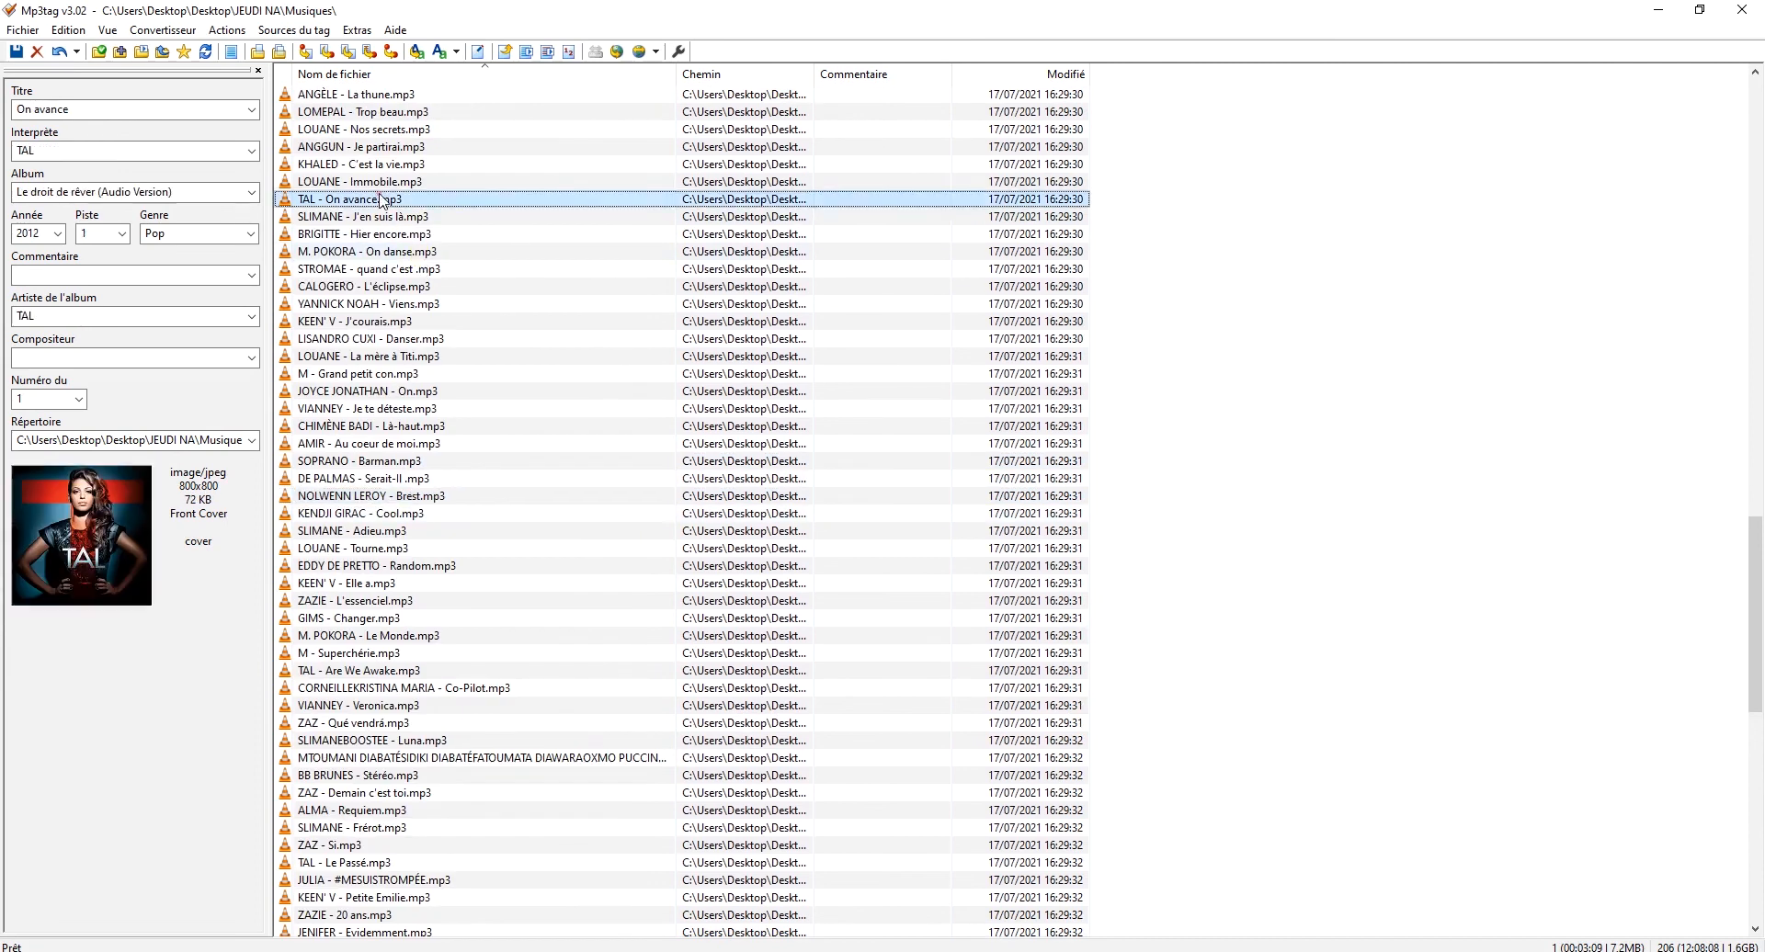
pyautogui.click(418, 460)
pyautogui.click(411, 618)
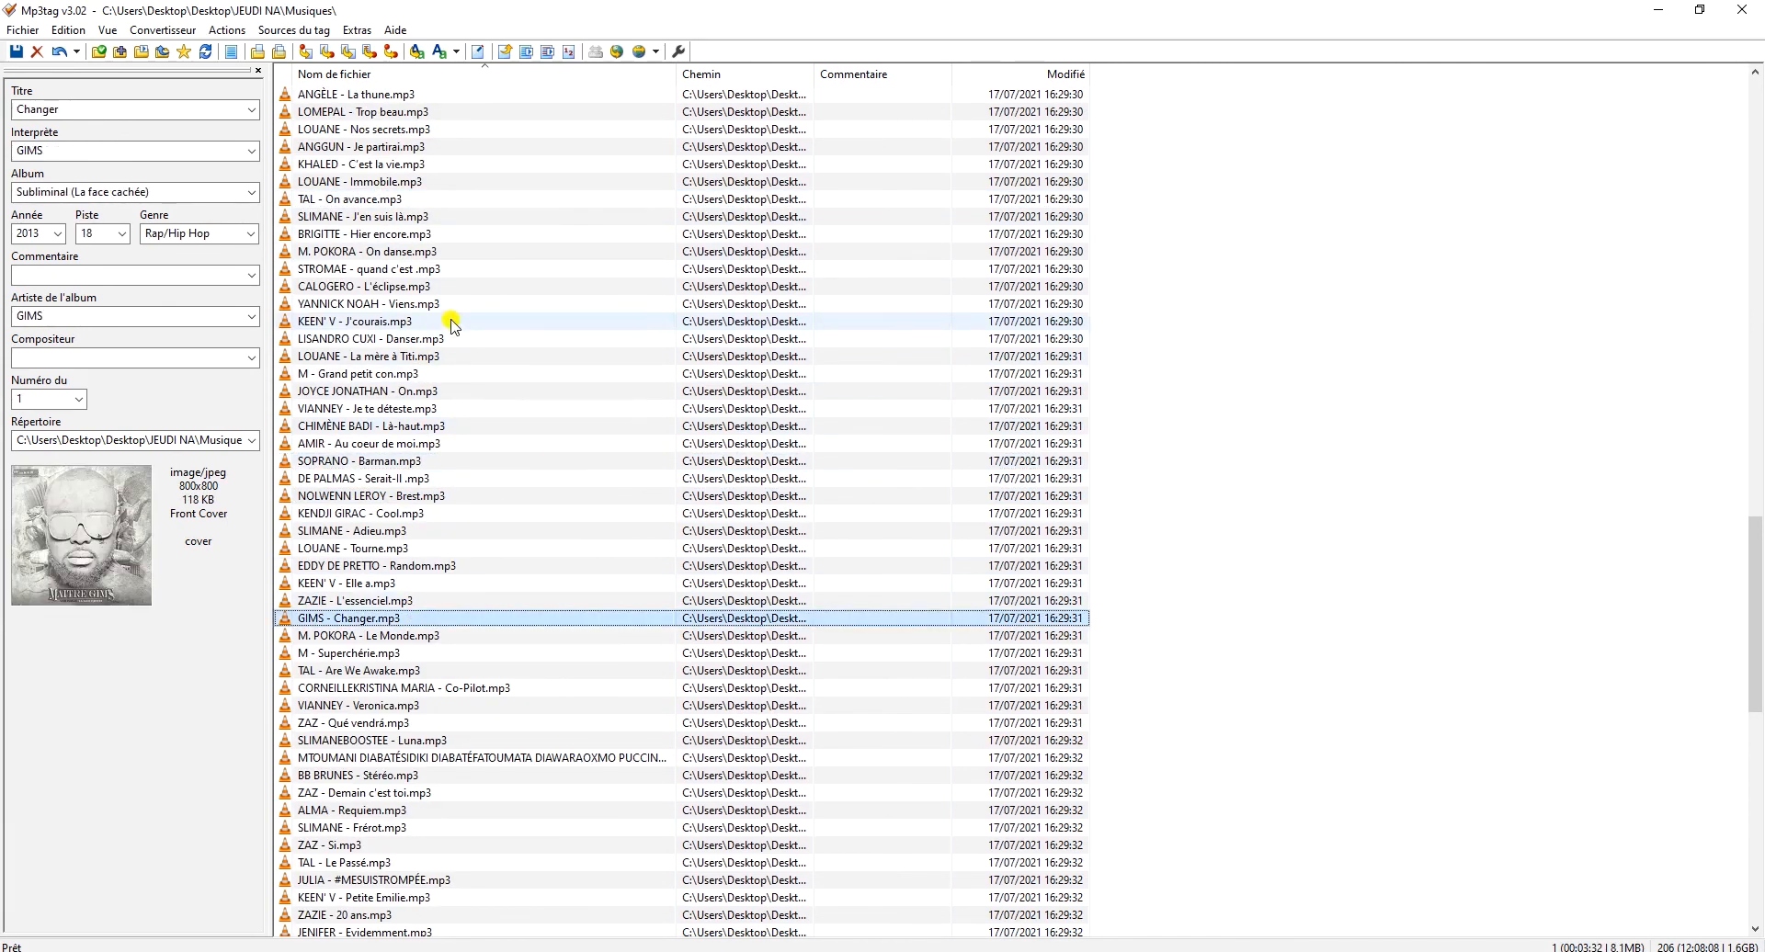
pyautogui.click(450, 304)
pyautogui.scroll(1, 452, 315)
pyautogui.scroll(8, 453, 304)
pyautogui.click(437, 252)
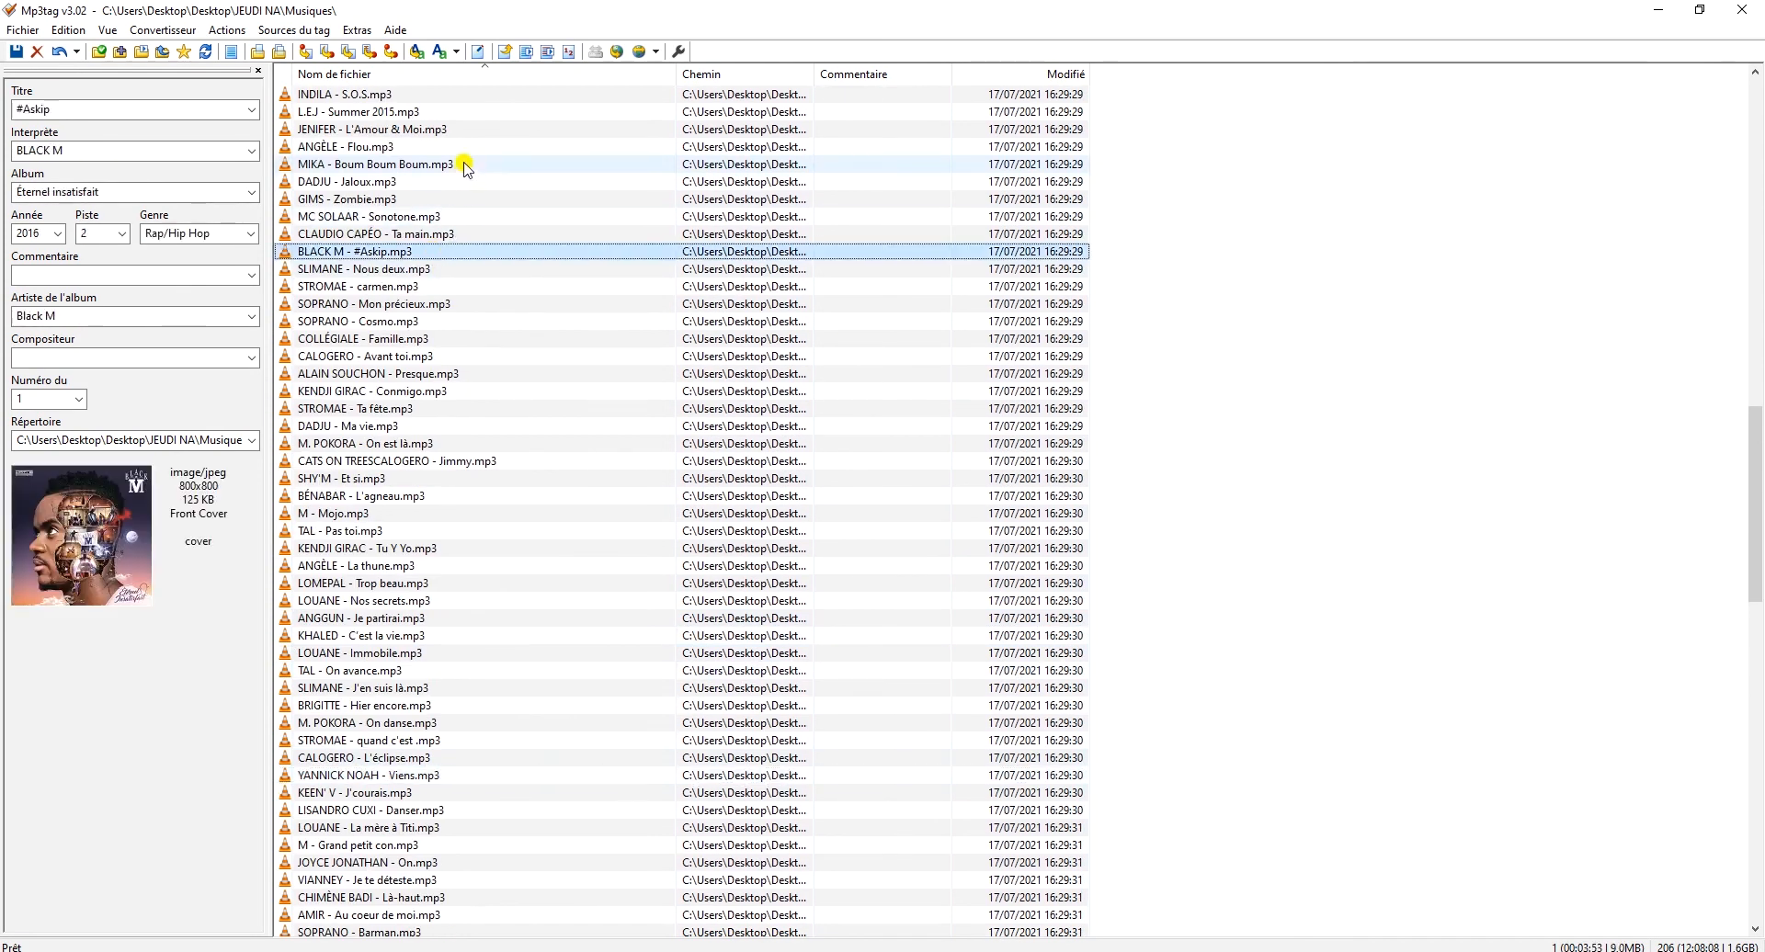
pyautogui.scroll(5, 446, 156)
pyautogui.click(438, 149)
pyautogui.scroll(-12, 474, 241)
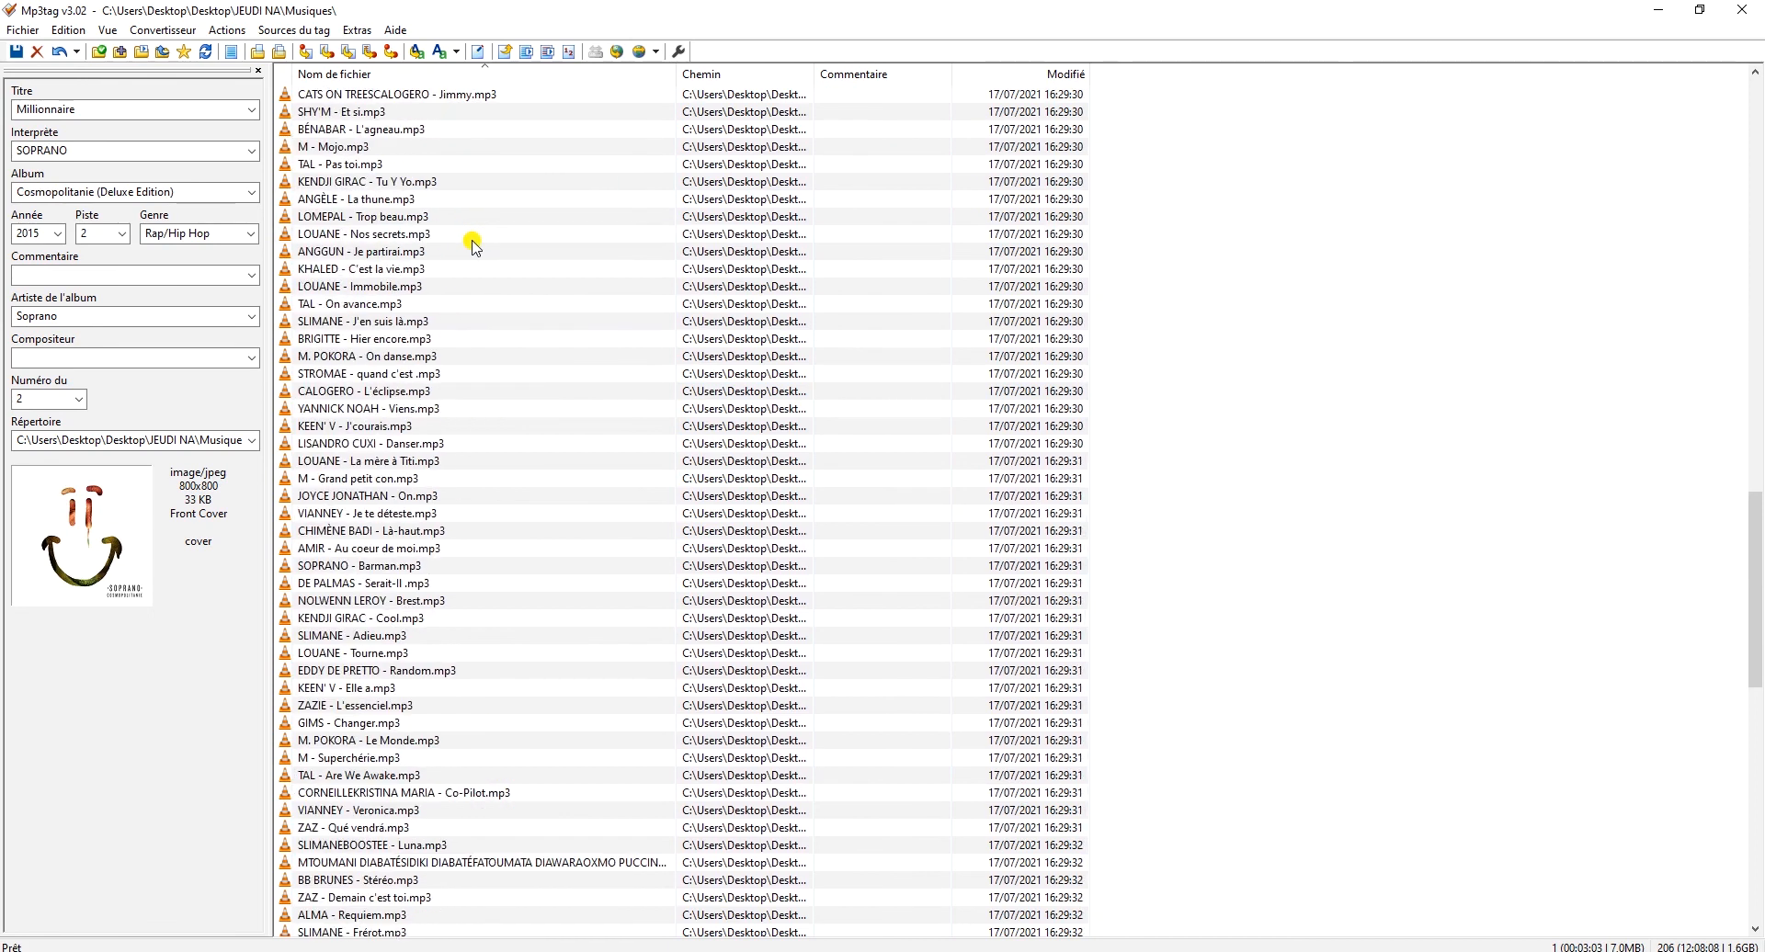
pyautogui.scroll(20, 473, 244)
pyautogui.scroll(7, 473, 243)
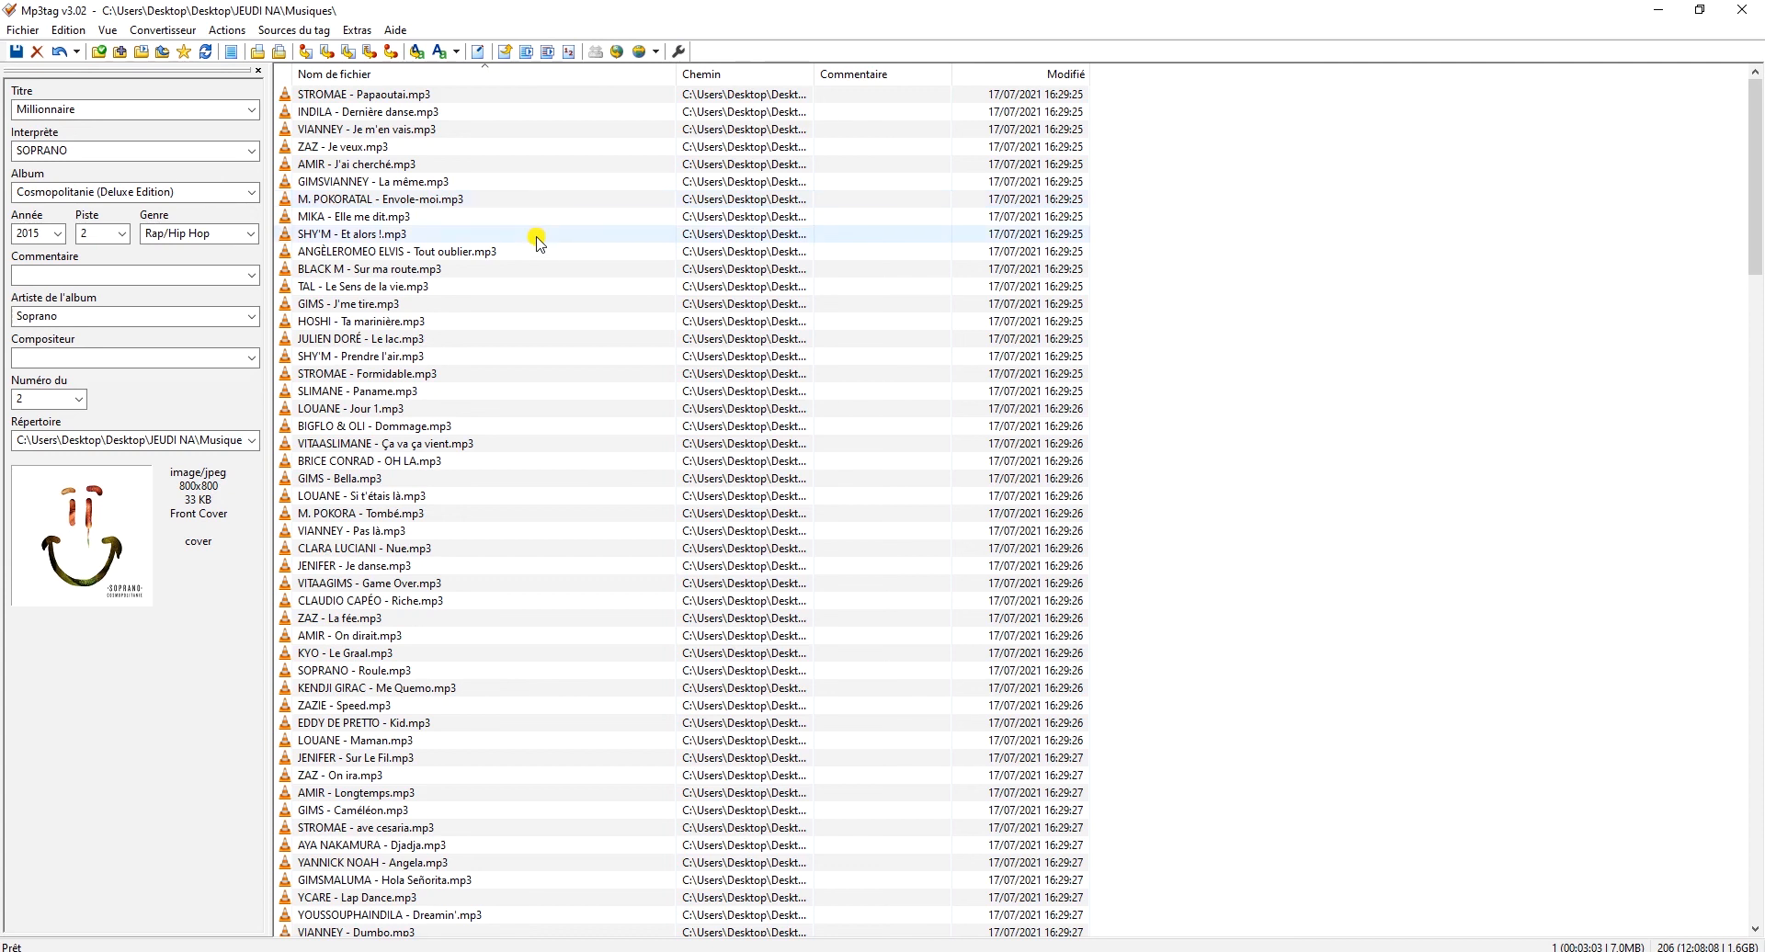
# - Minimise the Mp3tag and Musiques folder windows to show the desktop
pyautogui.click(1659, 11)
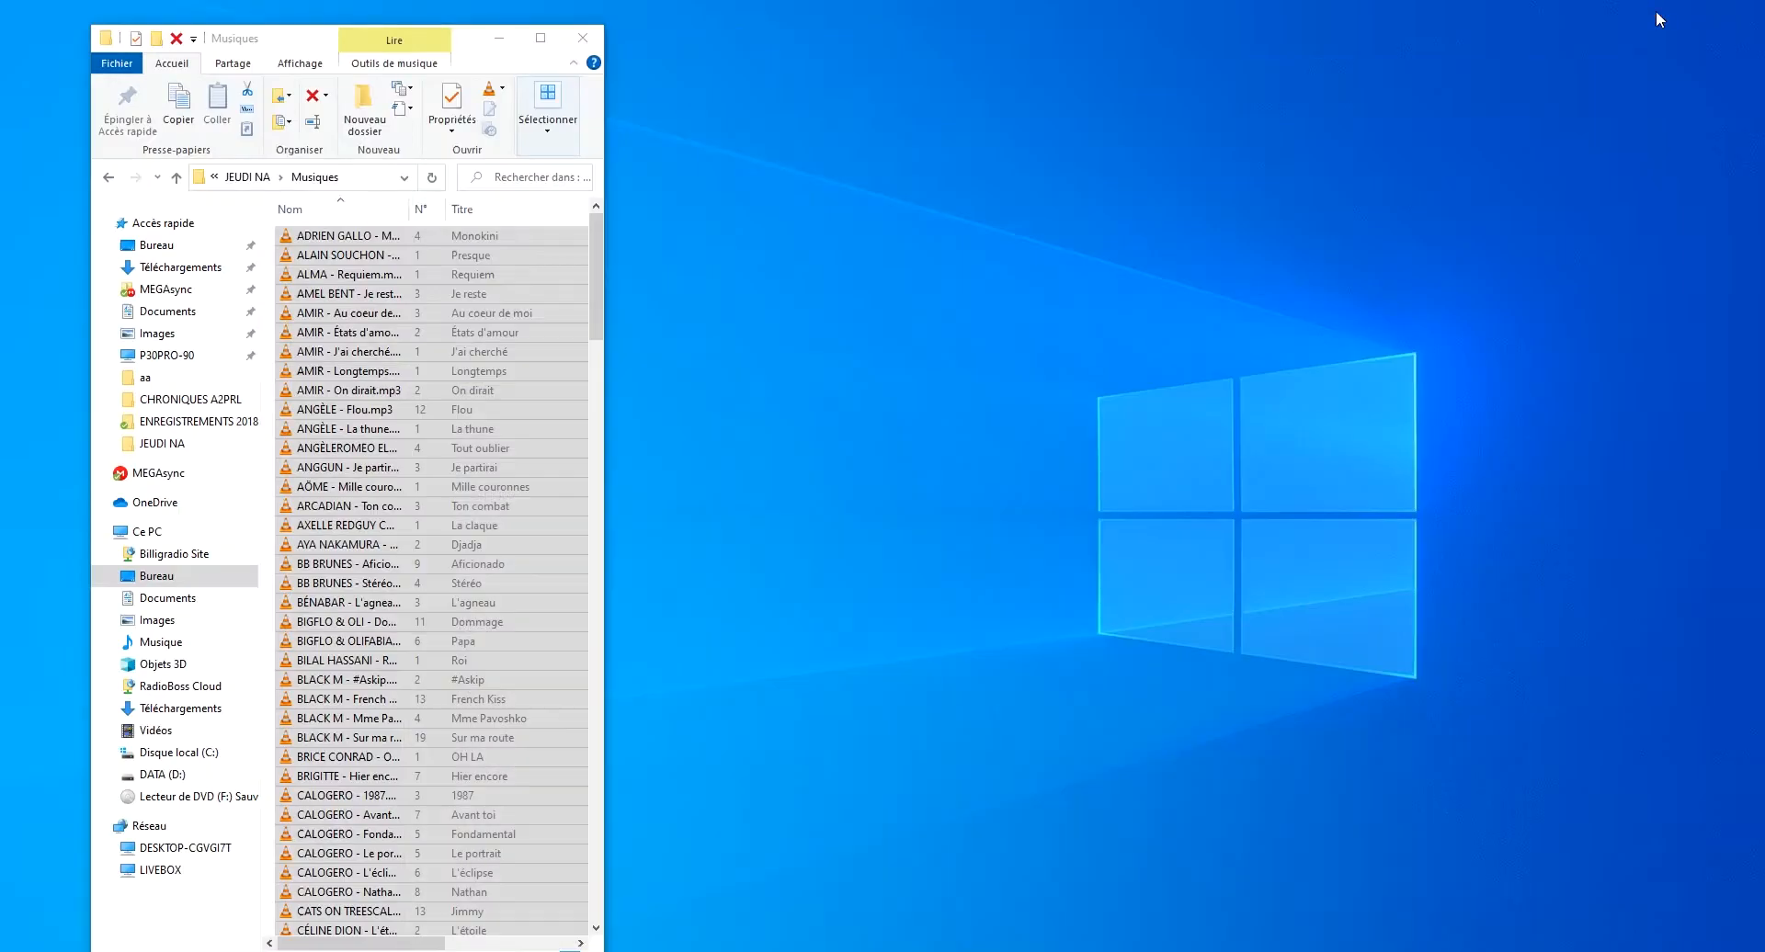
pyautogui.click(504, 37)
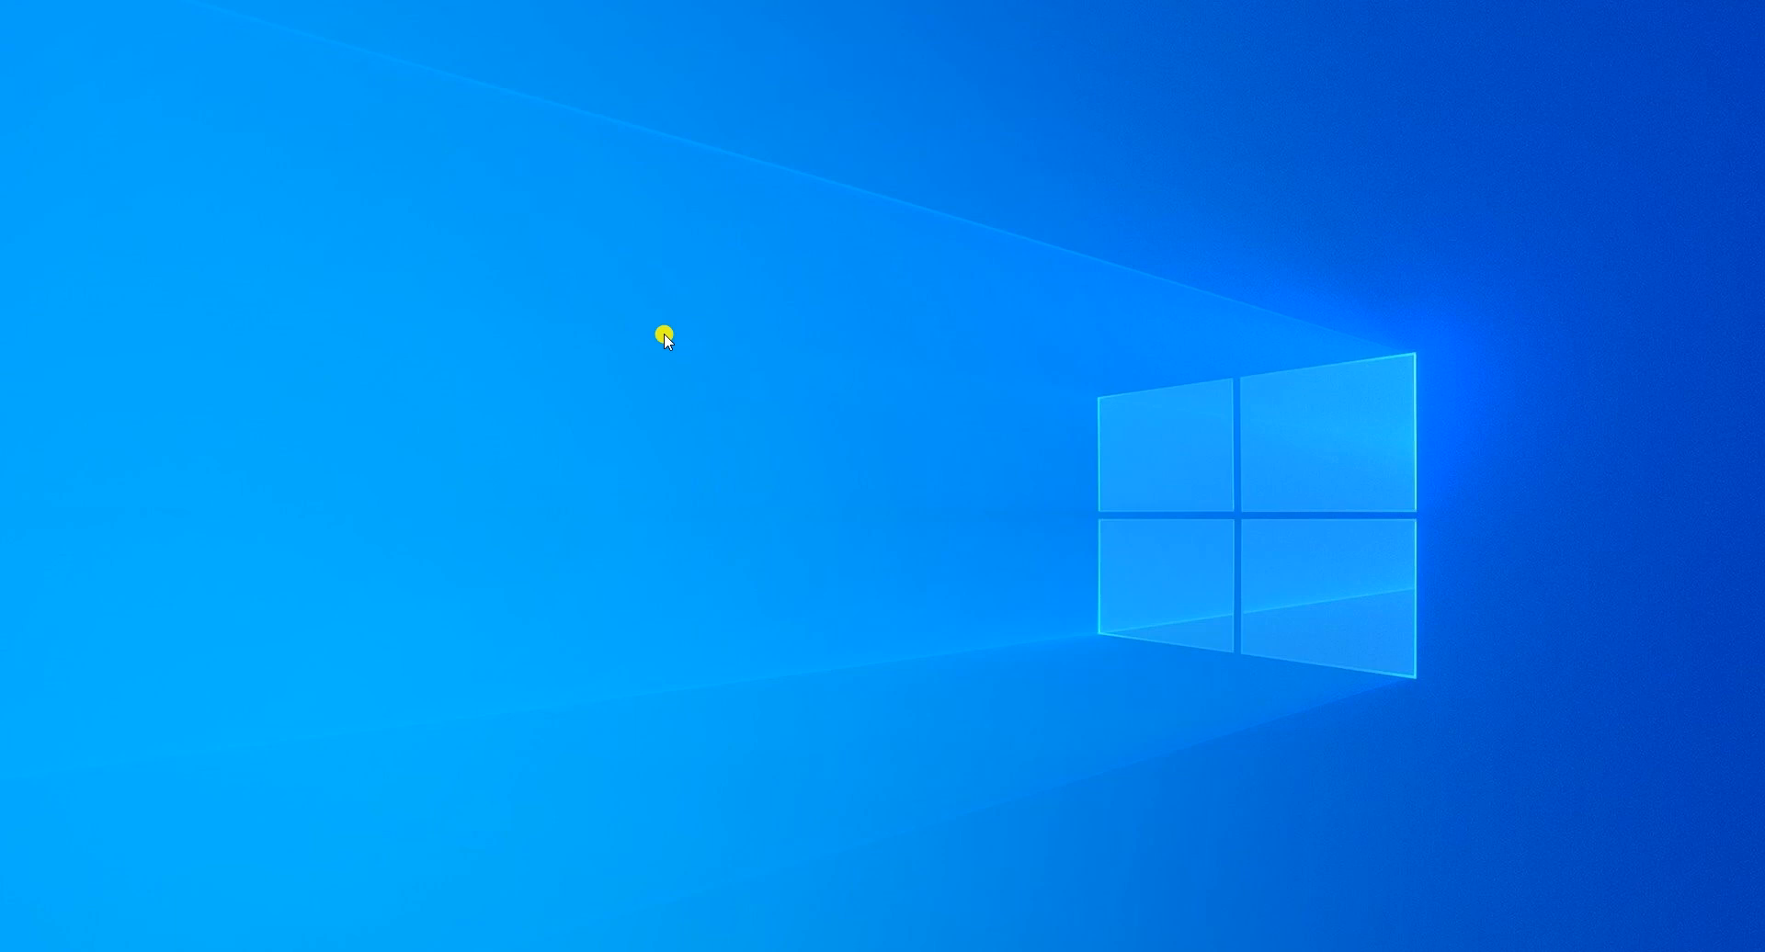